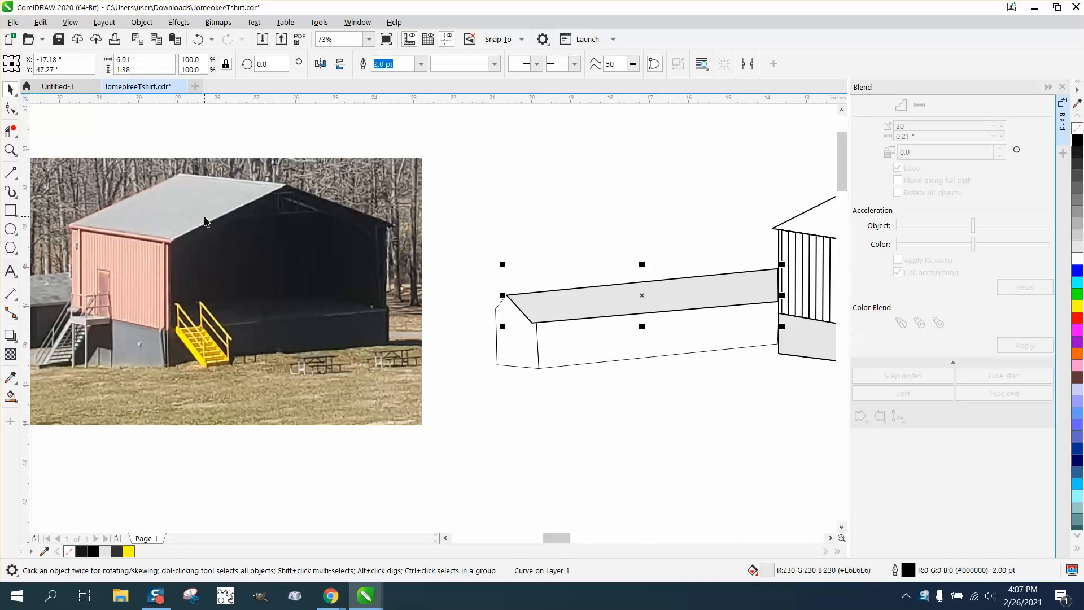
click(212, 226)
key(ctrl+d)
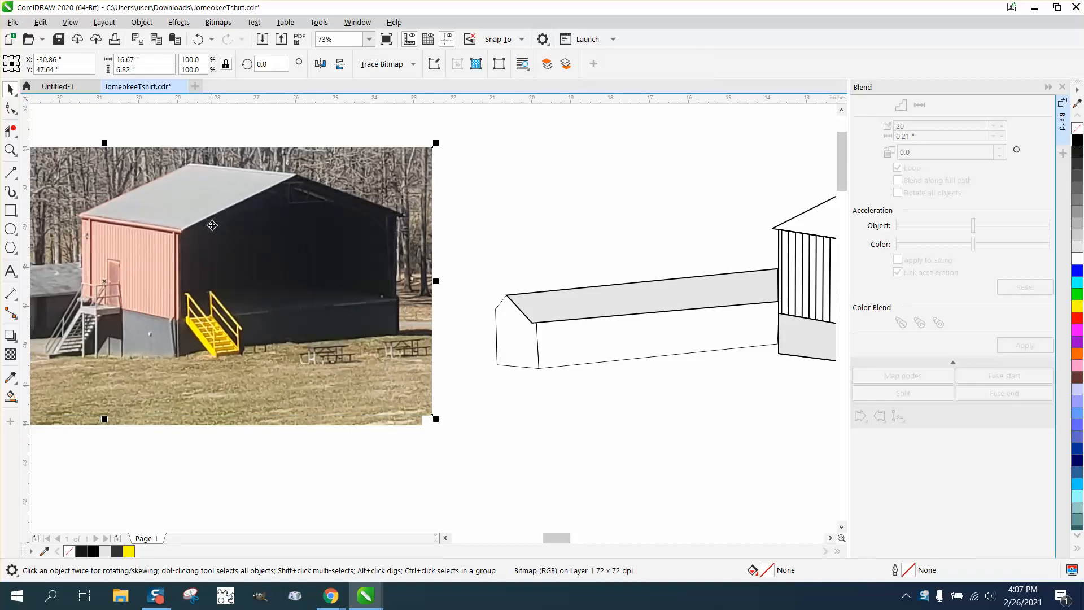
click(198, 38)
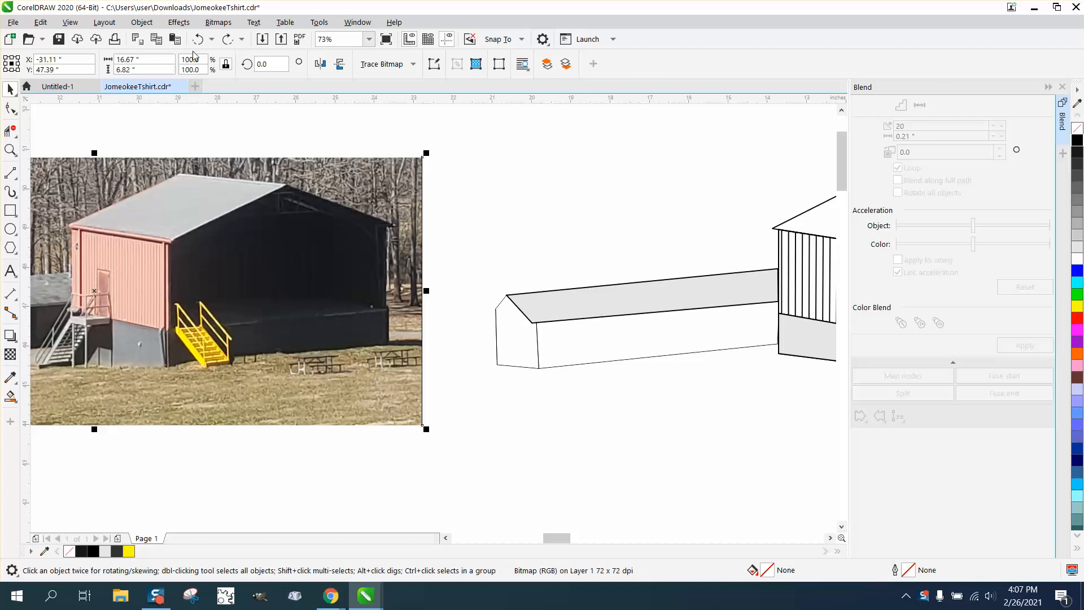
key(ctrl+shift+z)
key(Left)
key(Down)
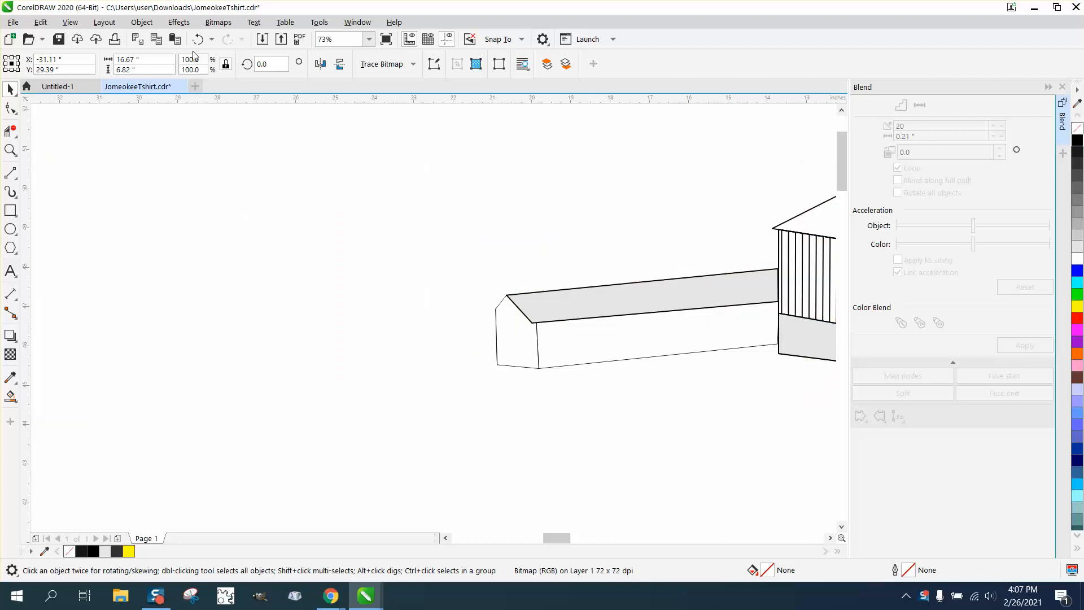
key(Up)
key(ctrl+d)
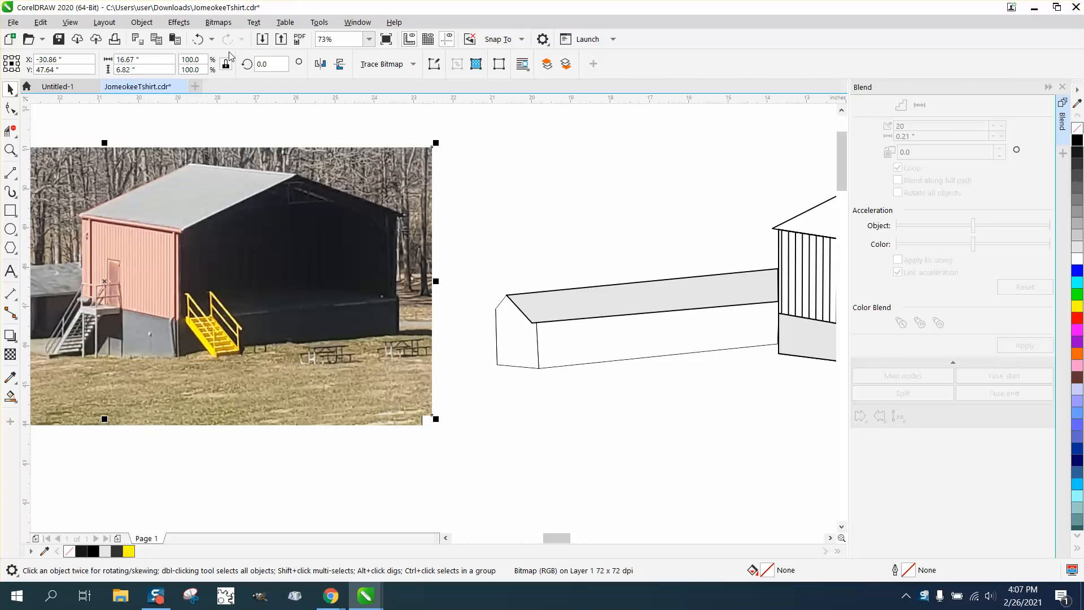
click(198, 39)
- Set the duplicate offset distances to 0 horizontally and 0 vertically
click(487, 124)
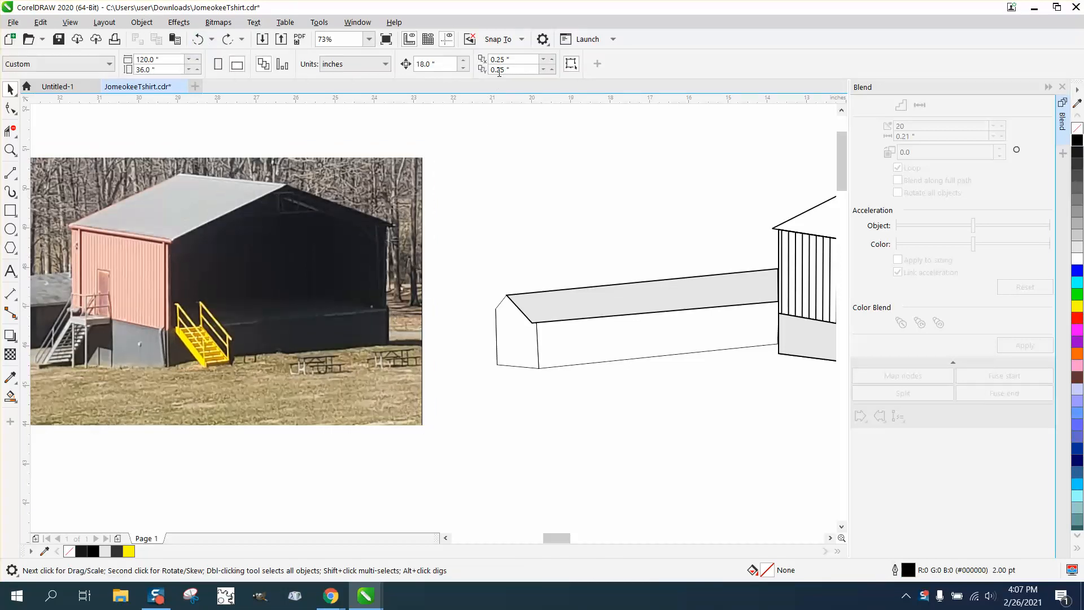
drag(512, 60, 442, 96)
text(0)
key(Tab)
text(0)
key(Return)
- Reposition the reference photo to the left of the building line drawing
click(406, 212)
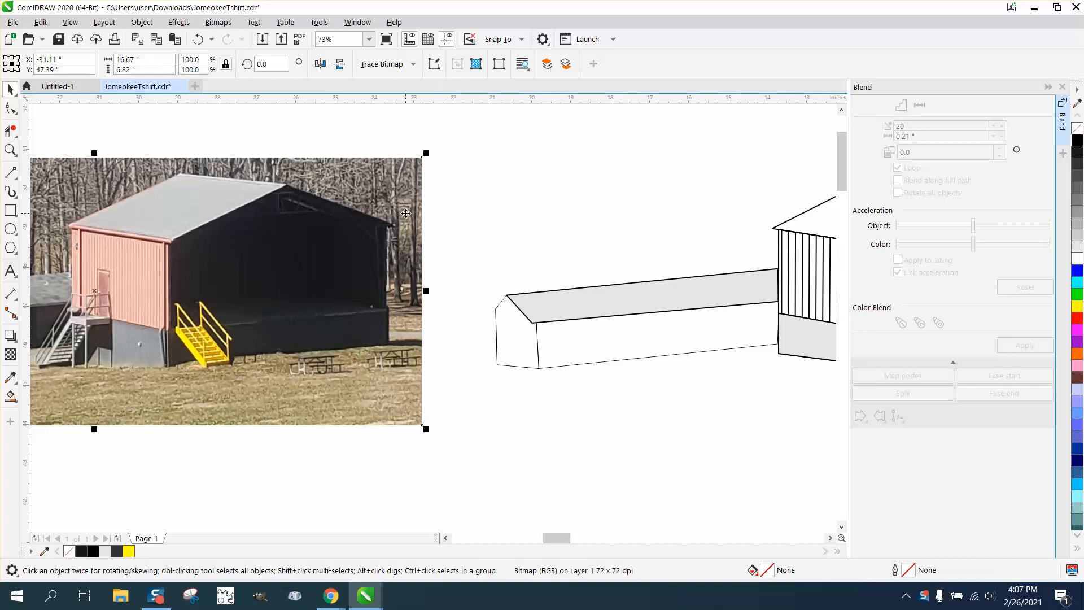
key(Left)
key(Right)
key(Right)
scroll(318, 273, down, 2)
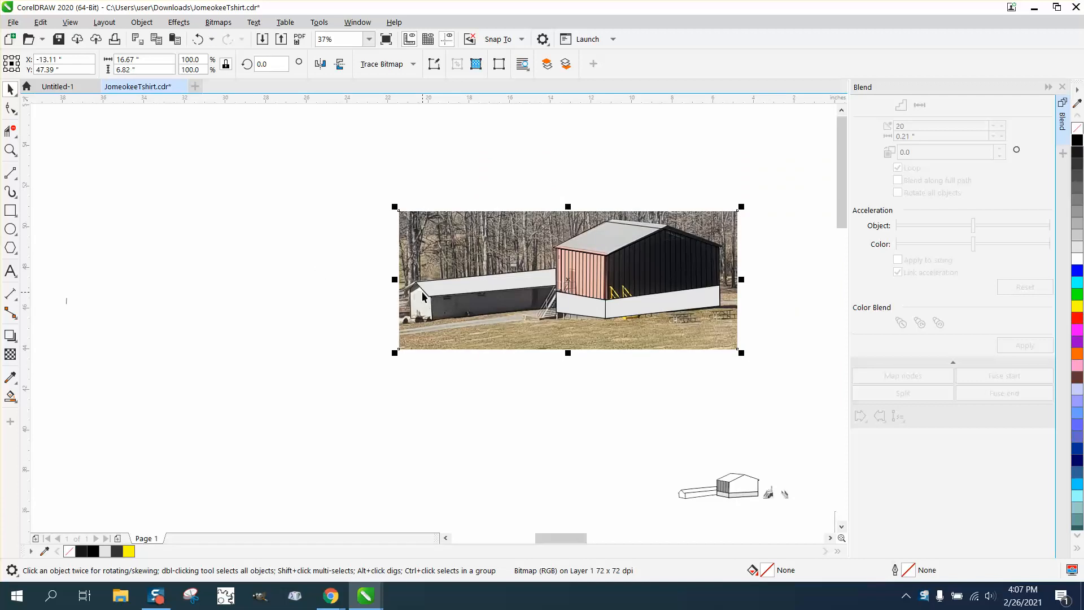
key(Left)
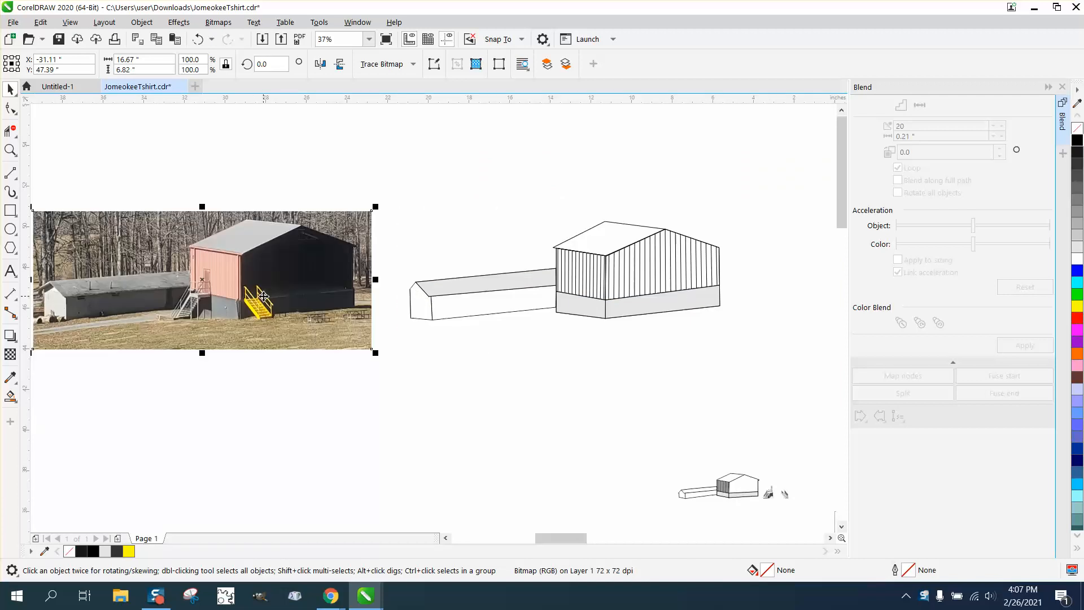
key(Down)
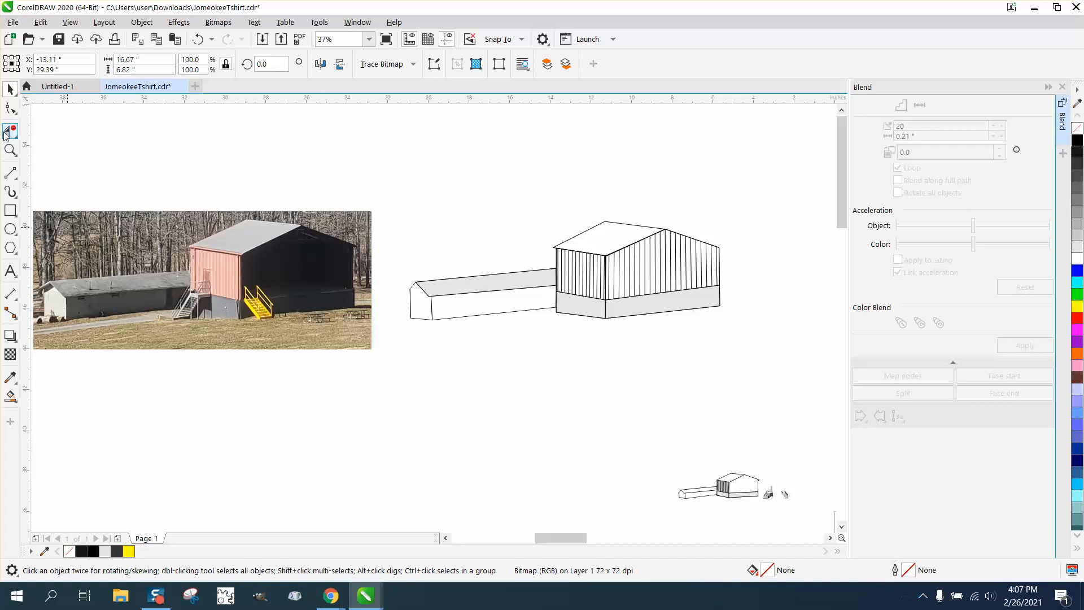
- Crop the reference photo down to the yellow staircase
click(10, 150)
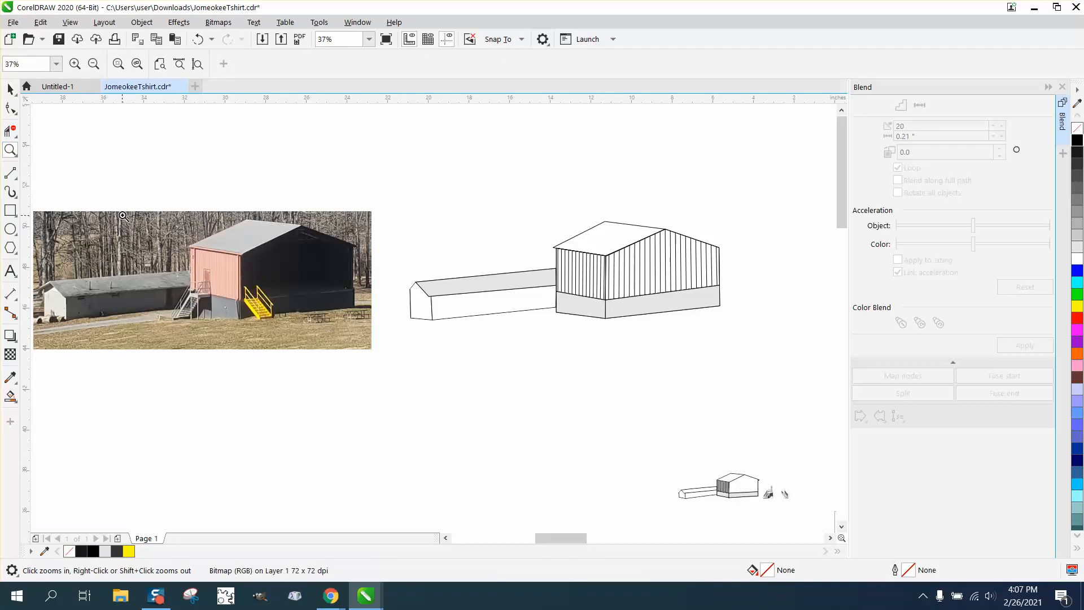
drag(121, 215, 413, 379)
click(10, 90)
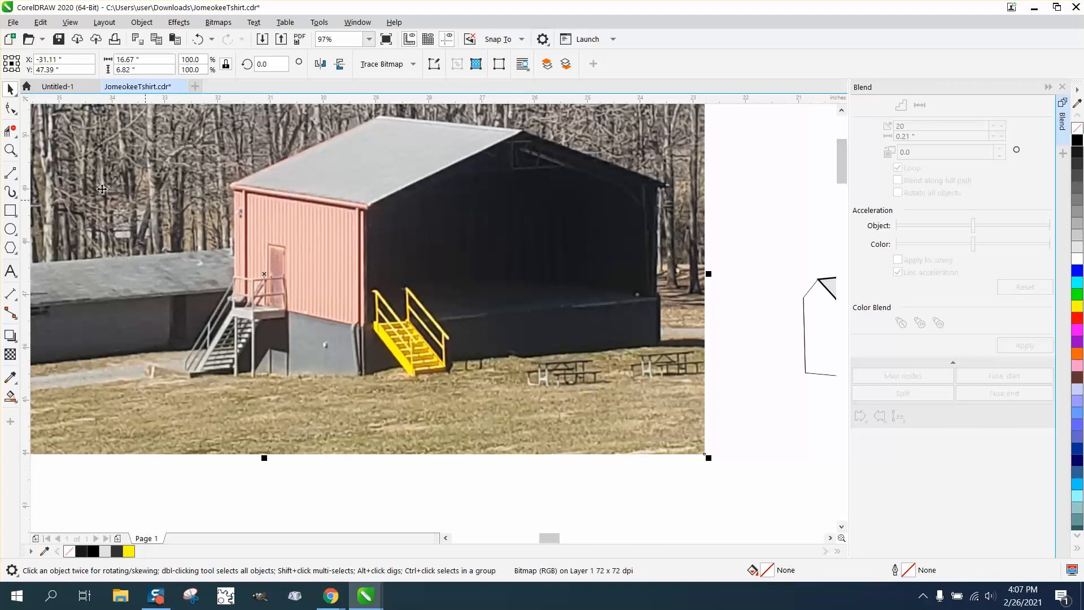
click(19, 137)
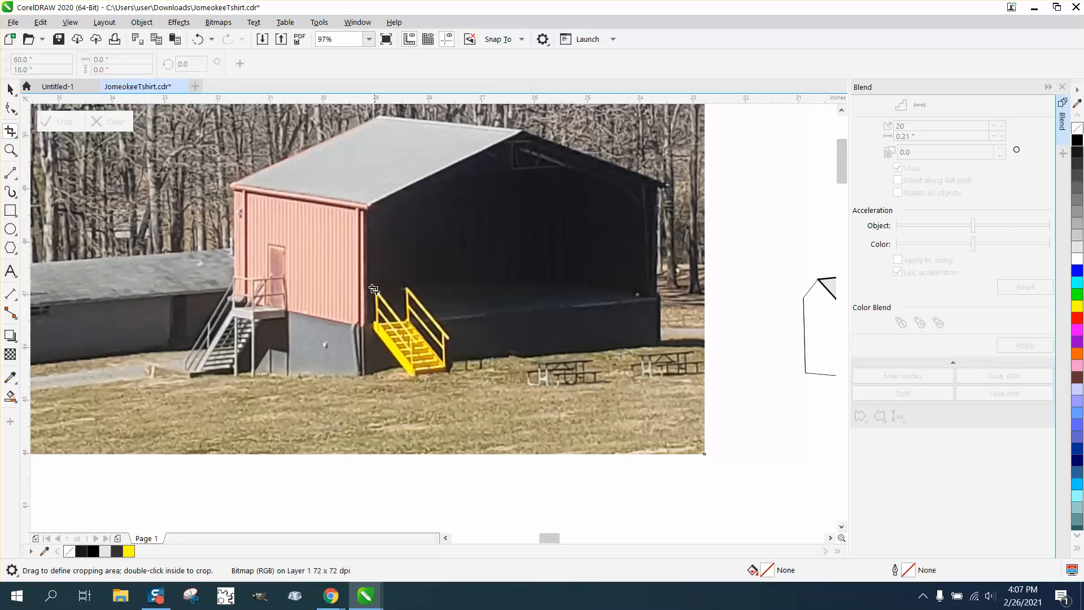
drag(369, 282, 466, 385)
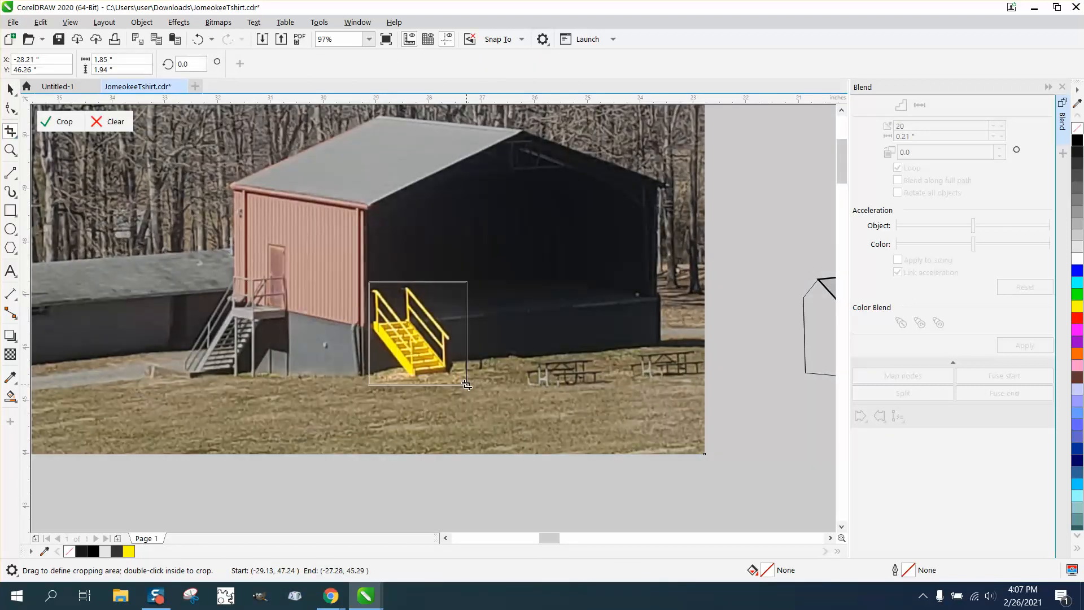
click(65, 127)
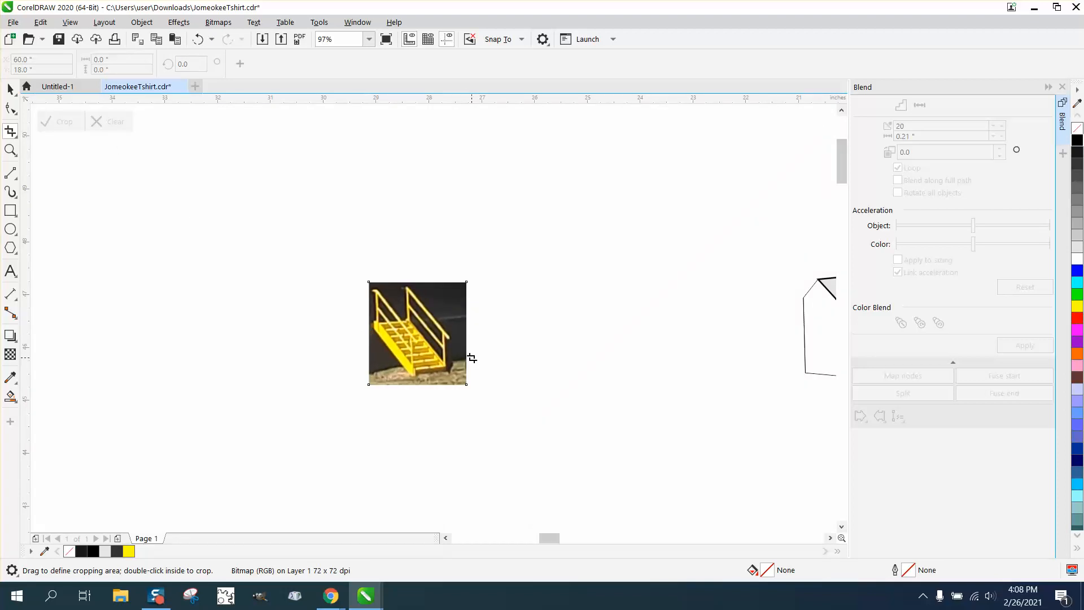
scroll(326, 327, down, 3)
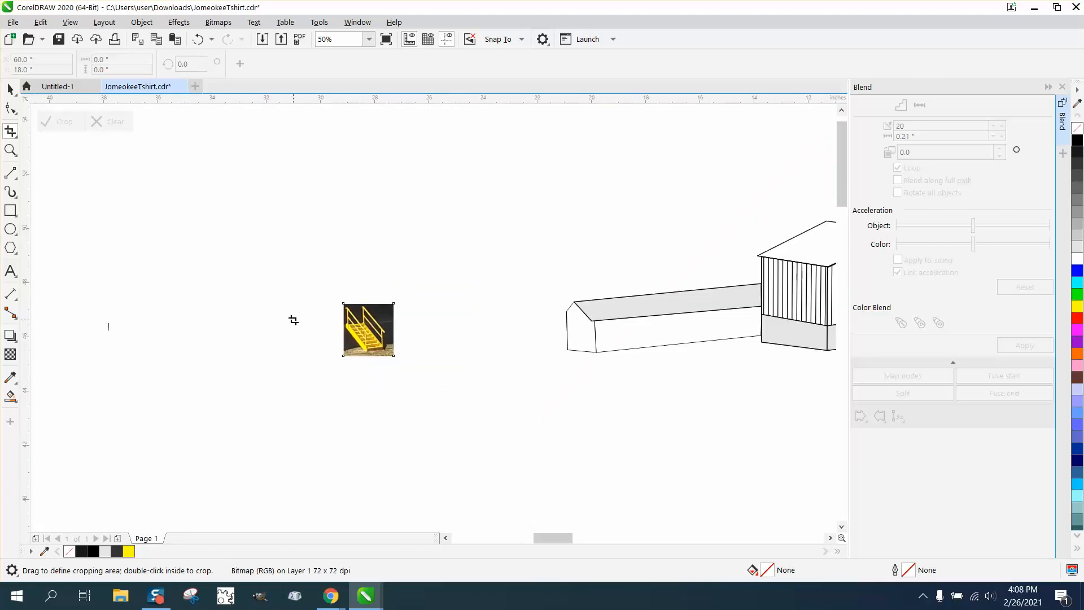
click(10, 149)
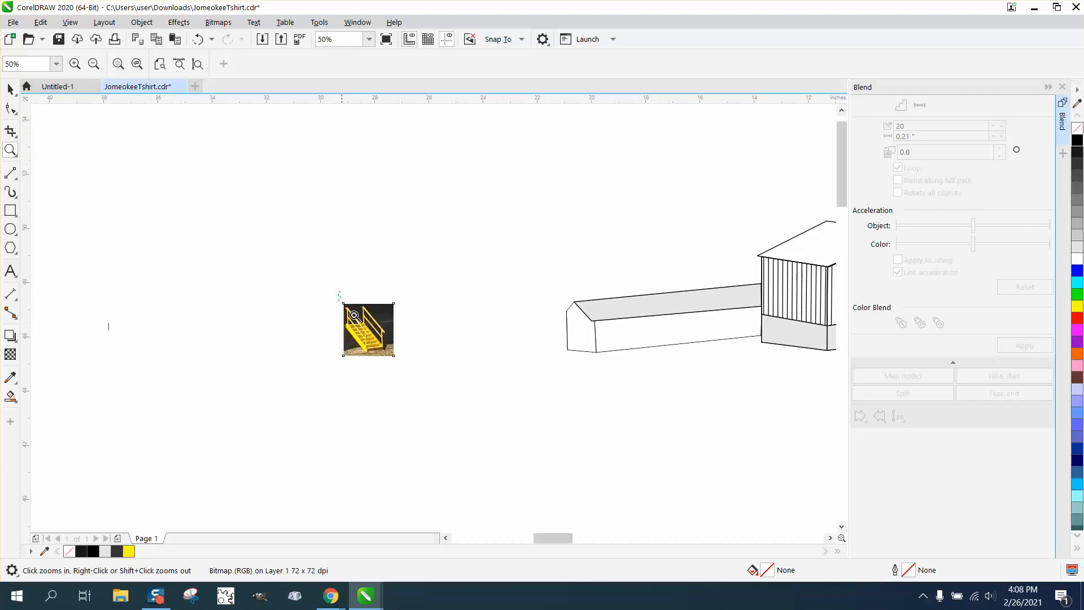
drag(341, 295, 461, 378)
click(11, 88)
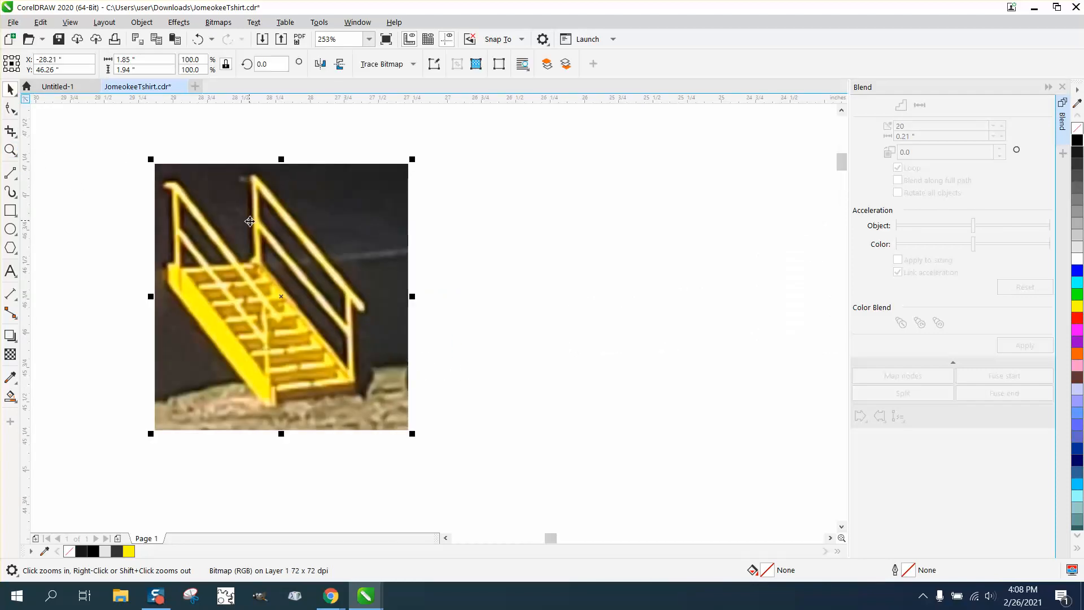
click(414, 64)
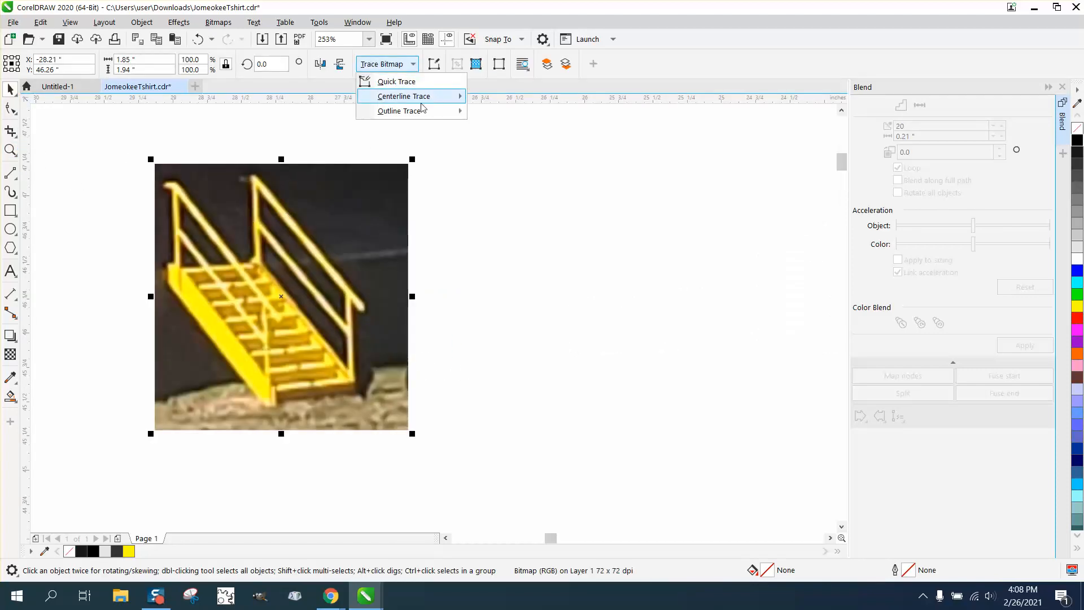
mouse_move(418, 113)
click(519, 163)
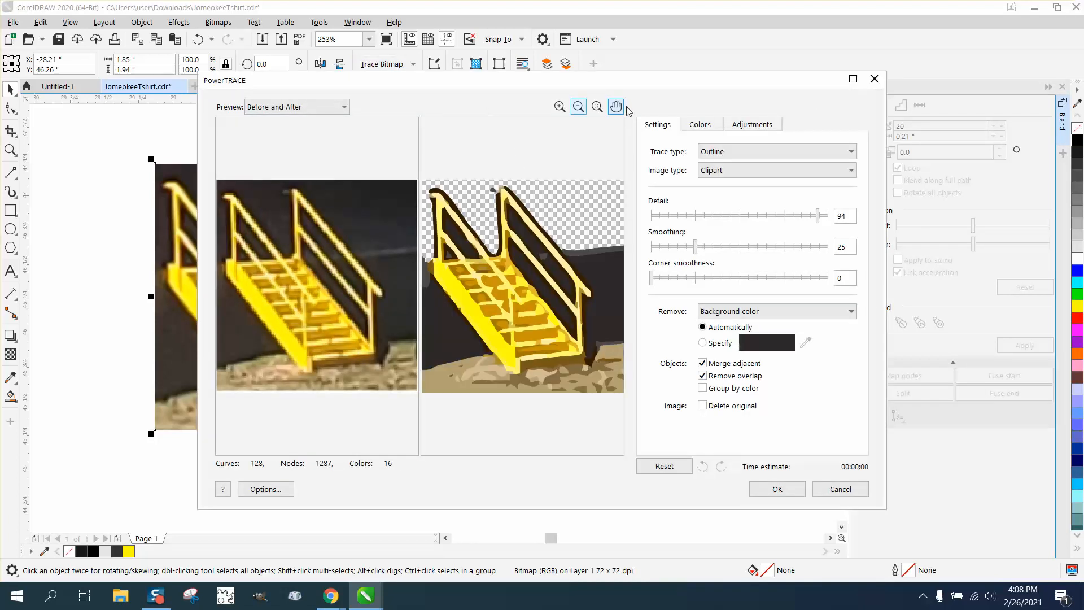
click(875, 79)
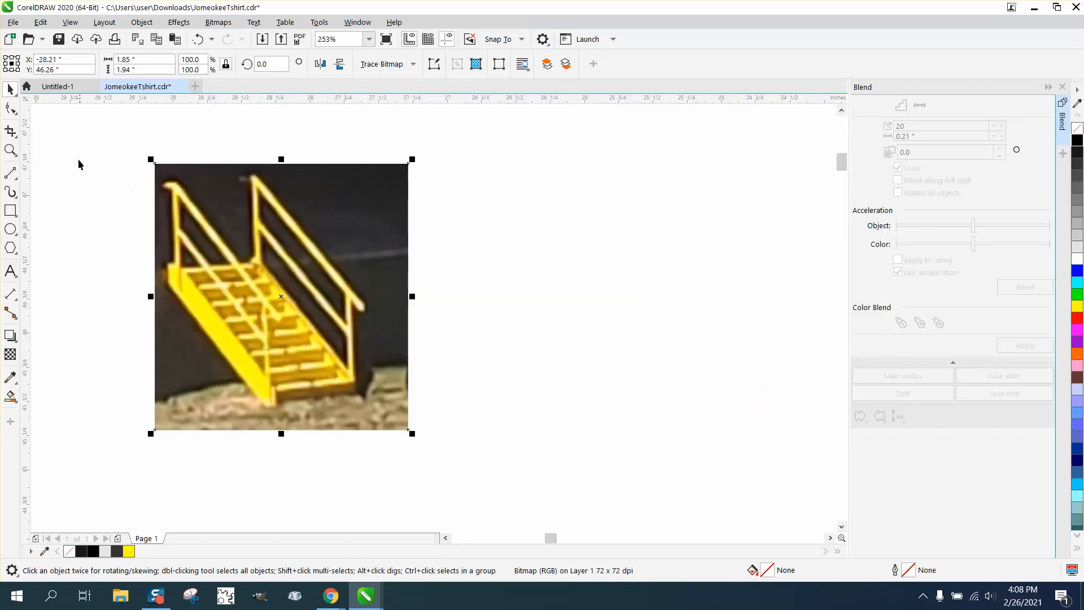
- Trace the left handrail over the staircase photo with 2-point lines: two diagonal rails and the front post
click(16, 150)
drag(145, 165, 488, 429)
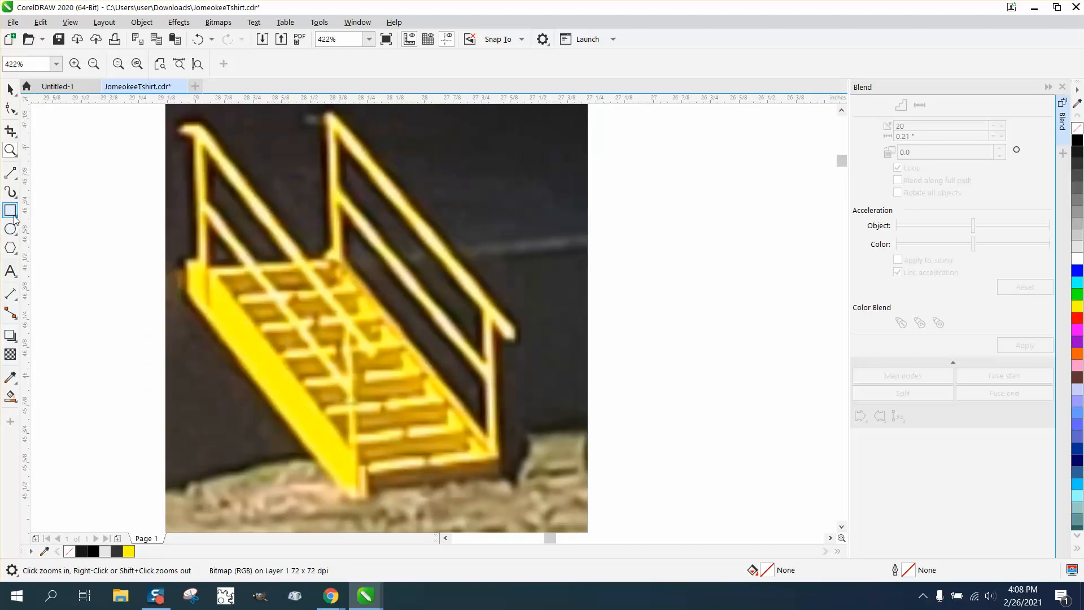
click(16, 180)
click(62, 187)
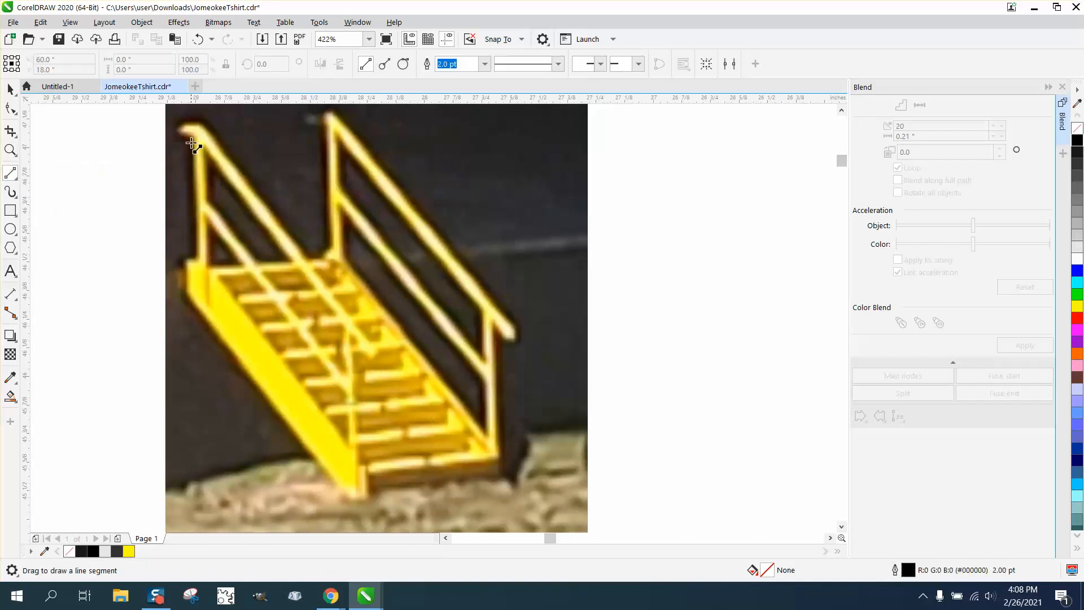
drag(188, 128, 203, 204)
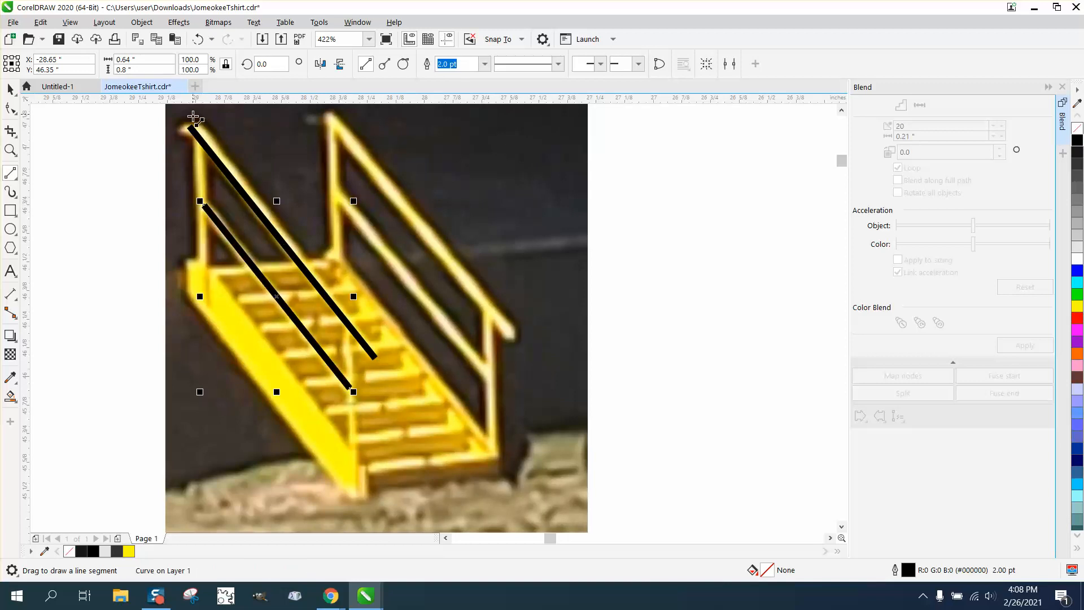
drag(200, 128, 201, 304)
- Draw the middle post and the right handrail's diagonal rail and posts with 2-point lines
drag(349, 326, 352, 496)
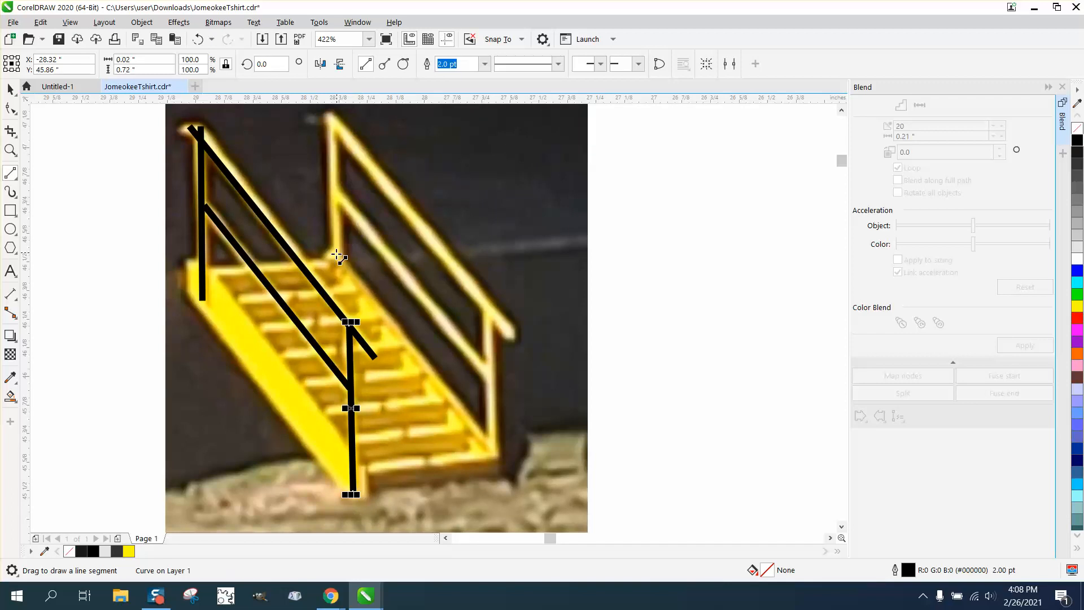
mouse_move(337, 259)
mouse_down()
mouse_move(332, 113)
mouse_move(515, 335)
mouse_move(494, 455)
mouse_up()
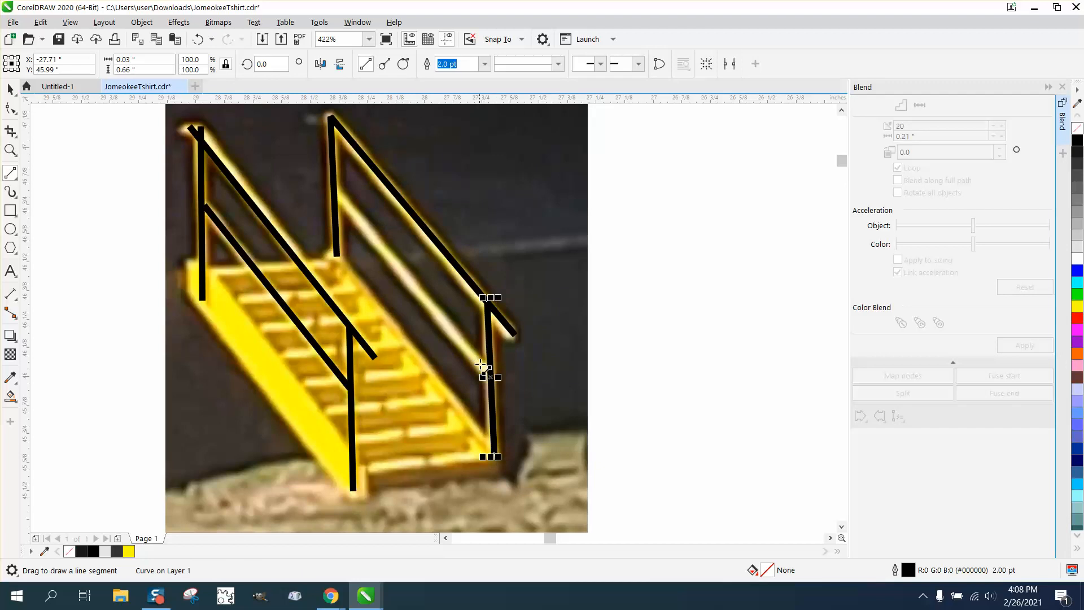
drag(489, 375, 332, 187)
- Outline the staircase's side stringer and draw the bottom edge and lowest tread line
mouse_move(368, 473)
mouse_down()
mouse_move(193, 259)
mouse_move(188, 295)
mouse_move(327, 496)
mouse_move(359, 512)
mouse_move(366, 469)
mouse_up()
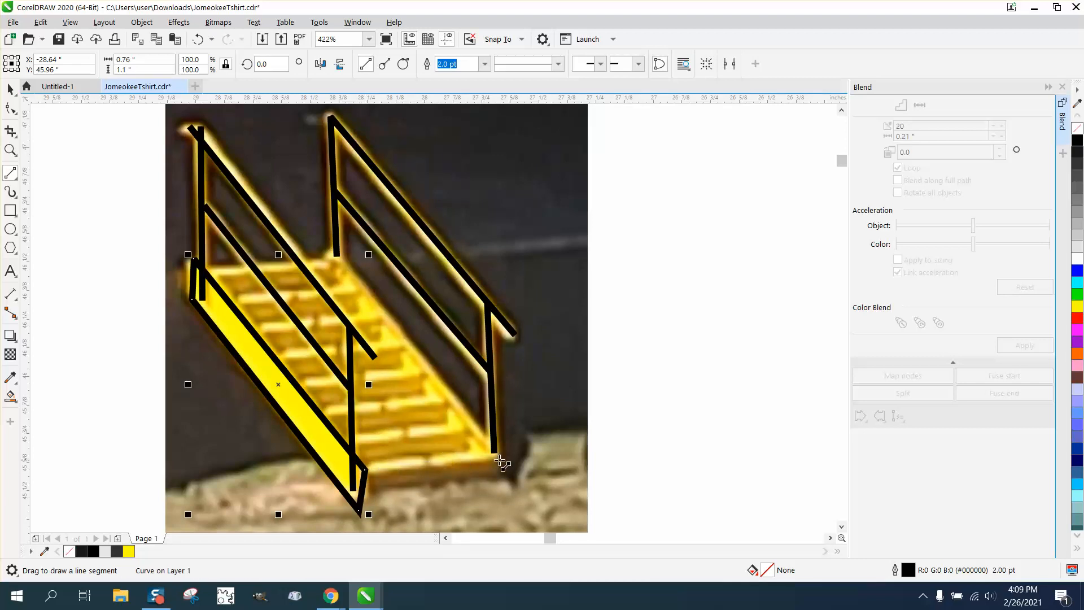
drag(495, 452, 366, 469)
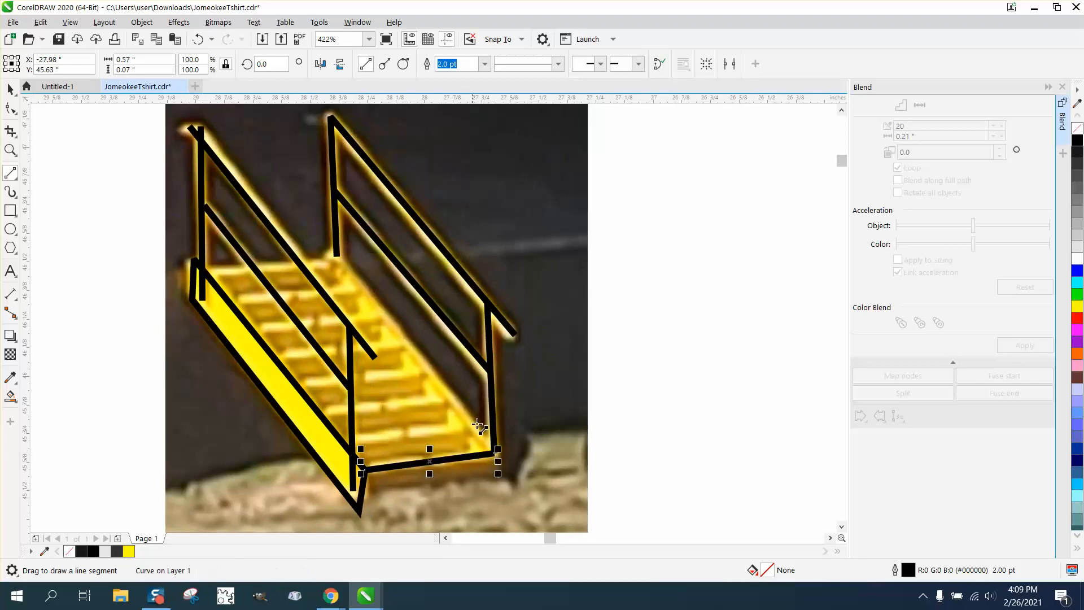
drag(473, 427, 343, 436)
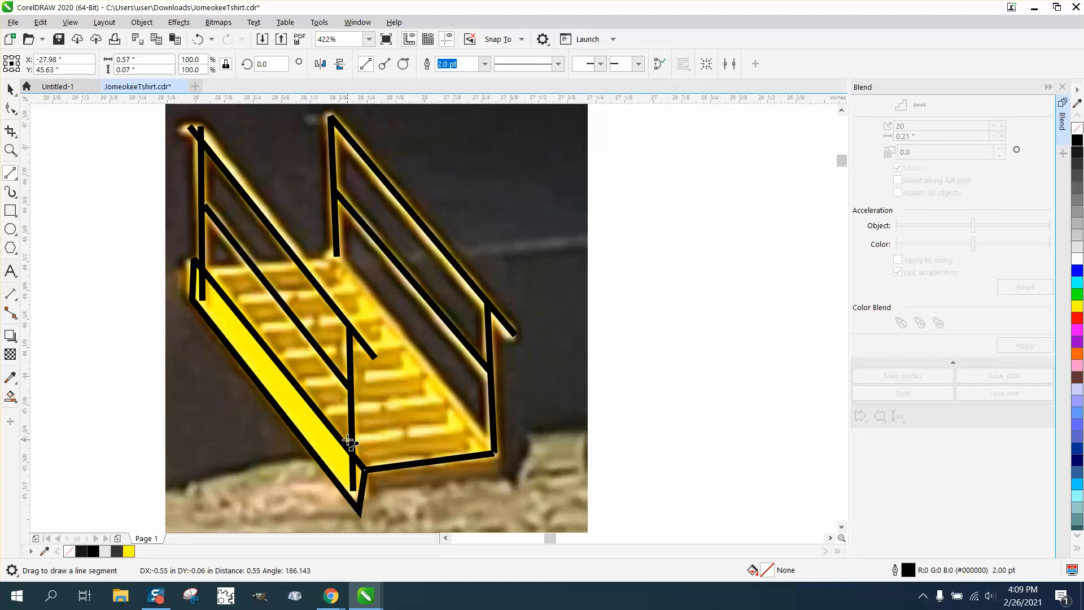
drag(452, 394, 318, 415)
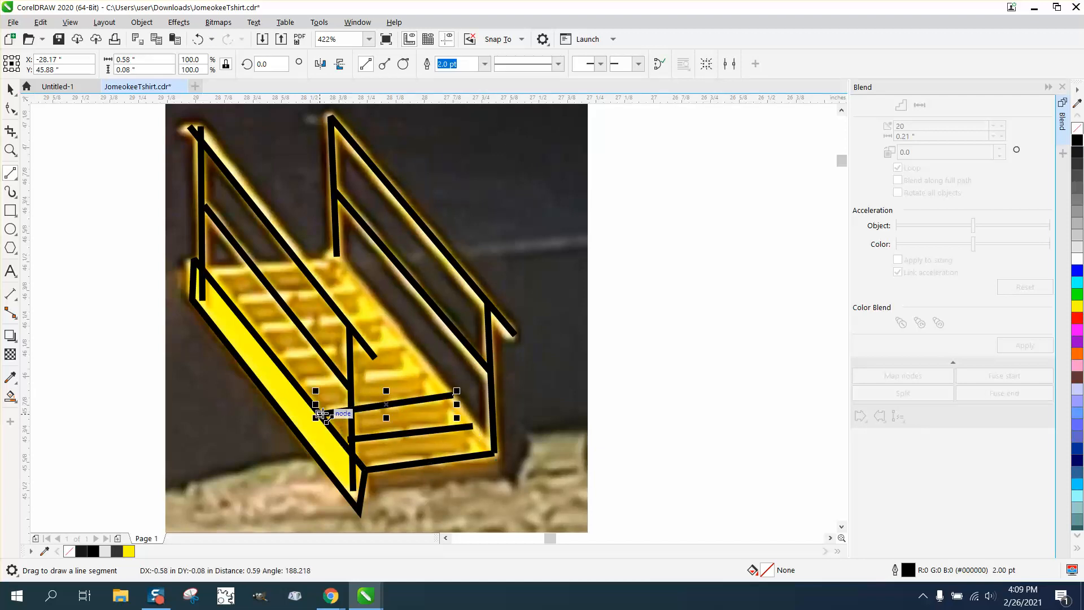
click(263, 65)
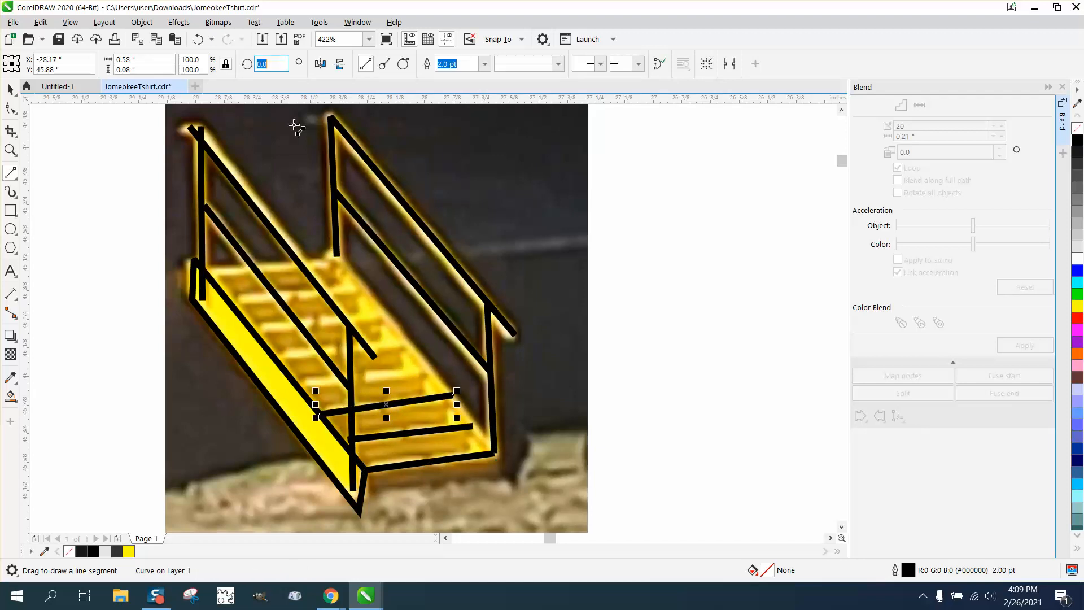
click(228, 65)
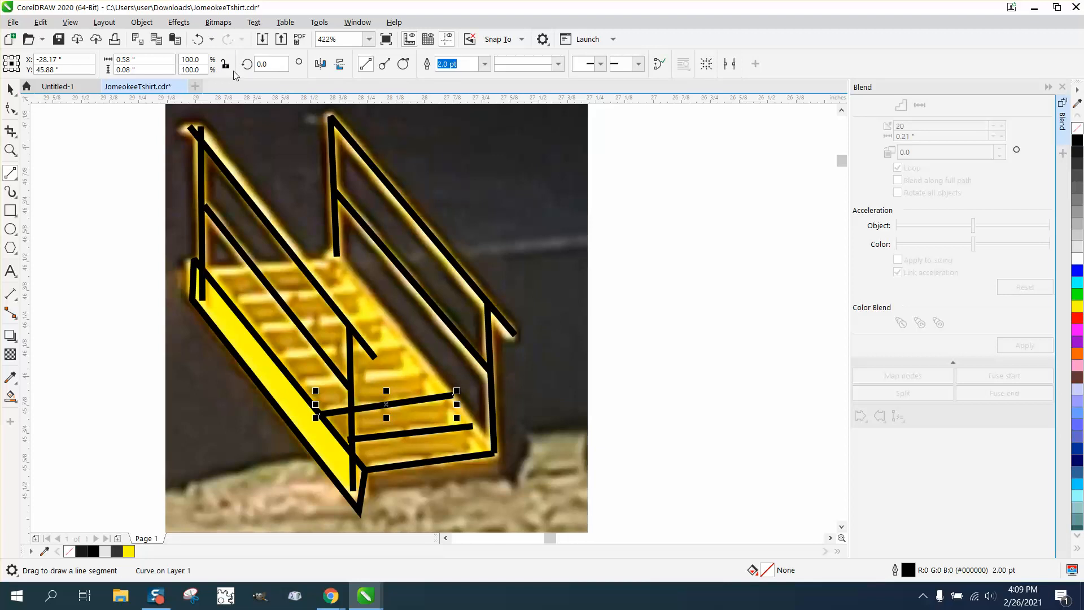
click(198, 39)
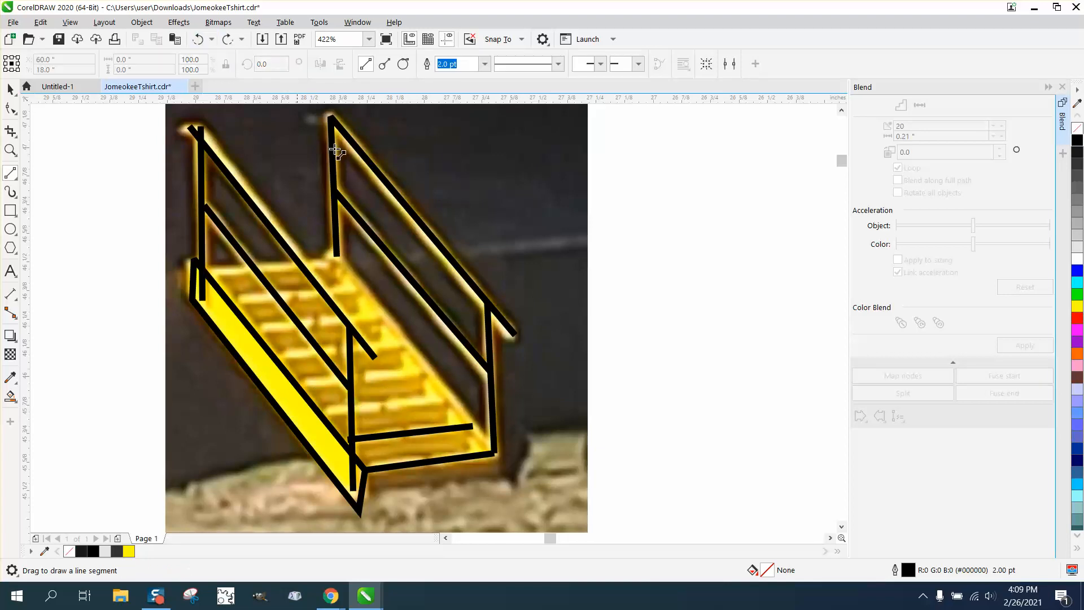
- Draw six tread lines across the staircase and the steps' right-side edge with 2-point lines over the photo
drag(453, 398, 322, 416)
drag(423, 370, 296, 385)
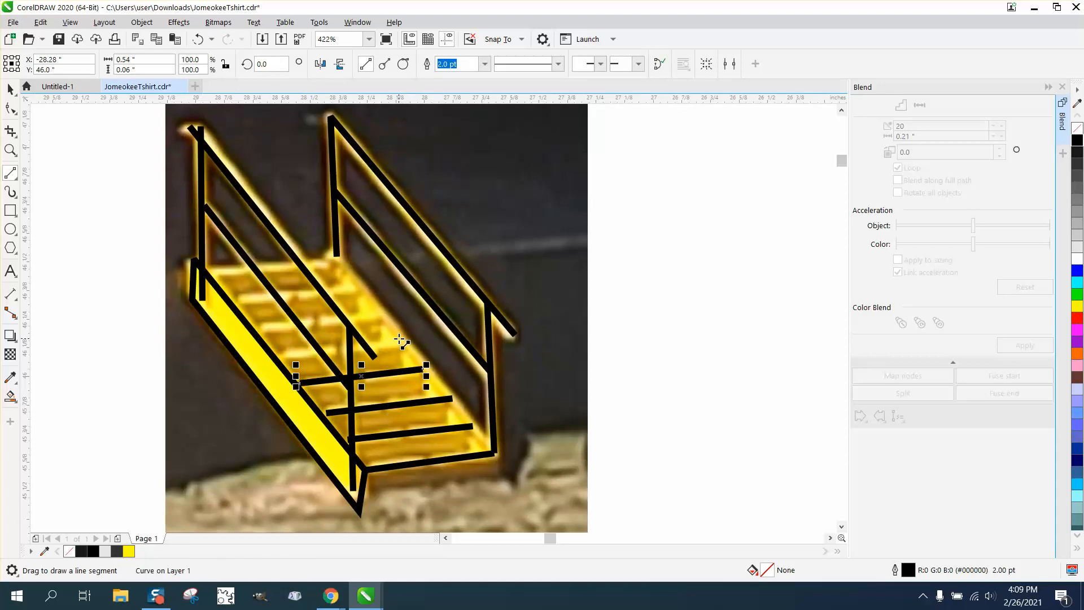
drag(402, 341, 281, 357)
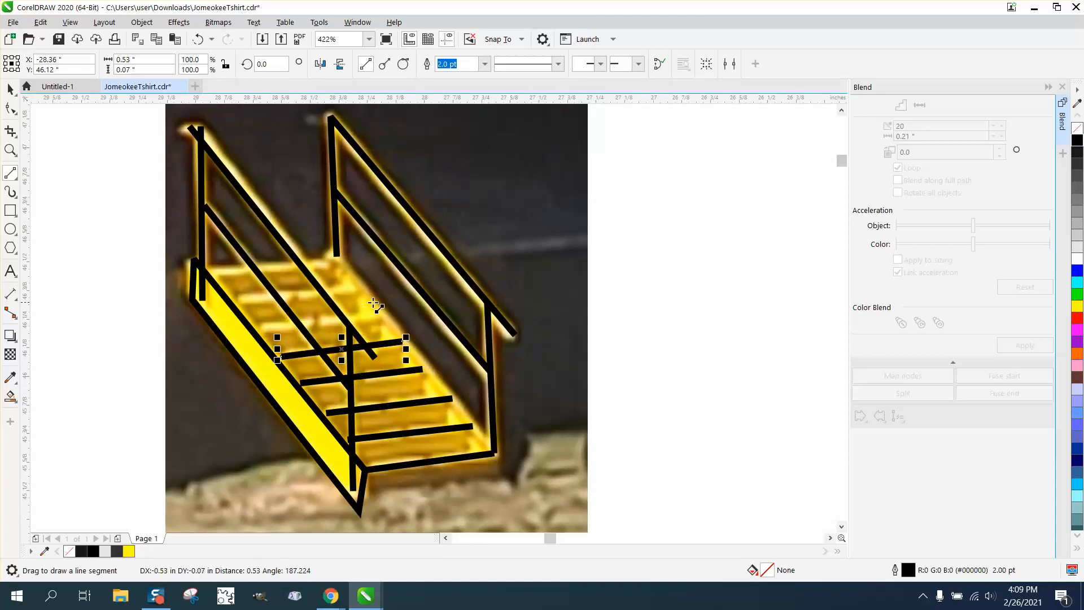
drag(377, 317, 253, 333)
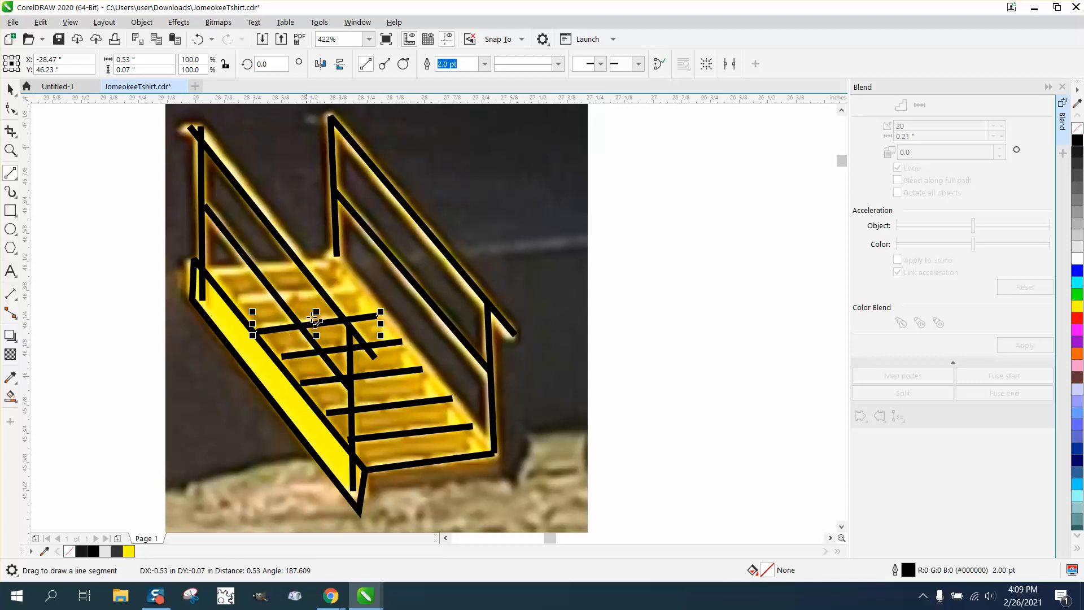
drag(362, 288, 235, 303)
drag(338, 257, 202, 276)
drag(341, 258, 365, 499)
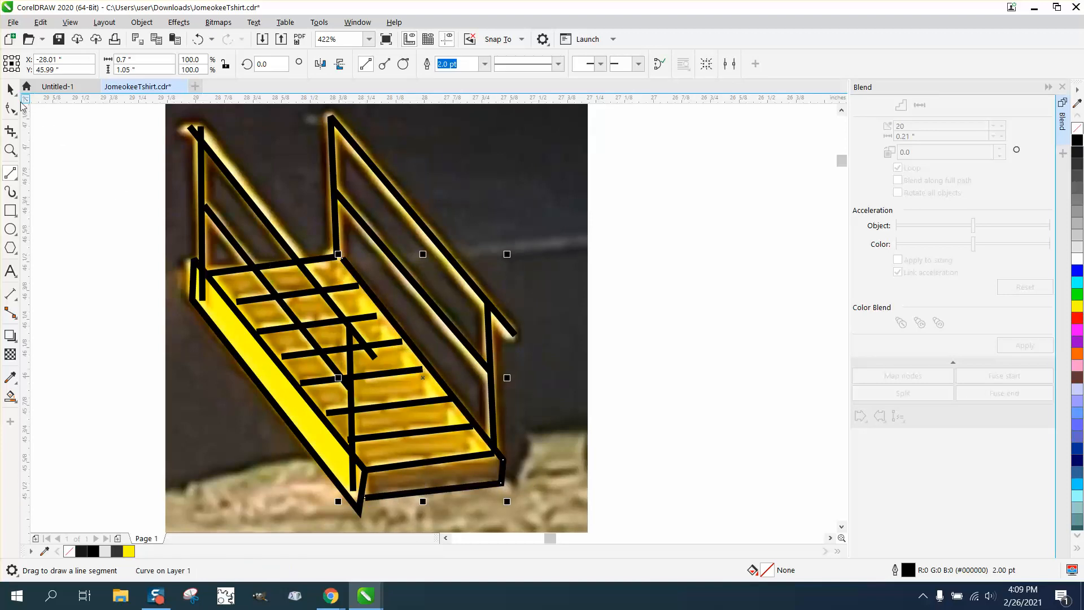
- Select all the traced lines and move them off the reference photo
click(10, 89)
click(53, 131)
scroll(386, 208, down, 3)
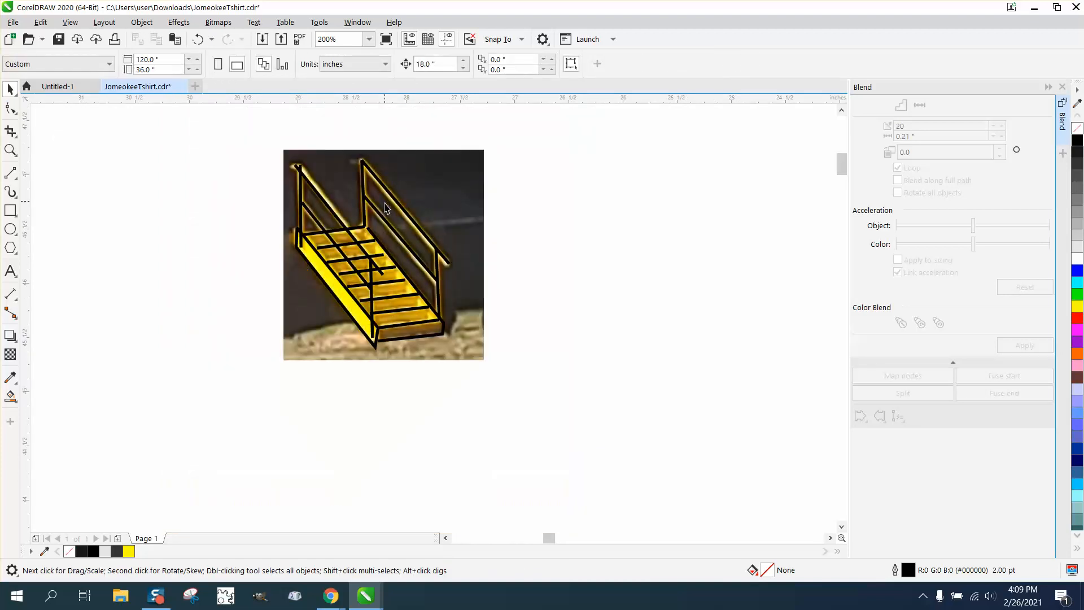
drag(292, 225, 473, 364)
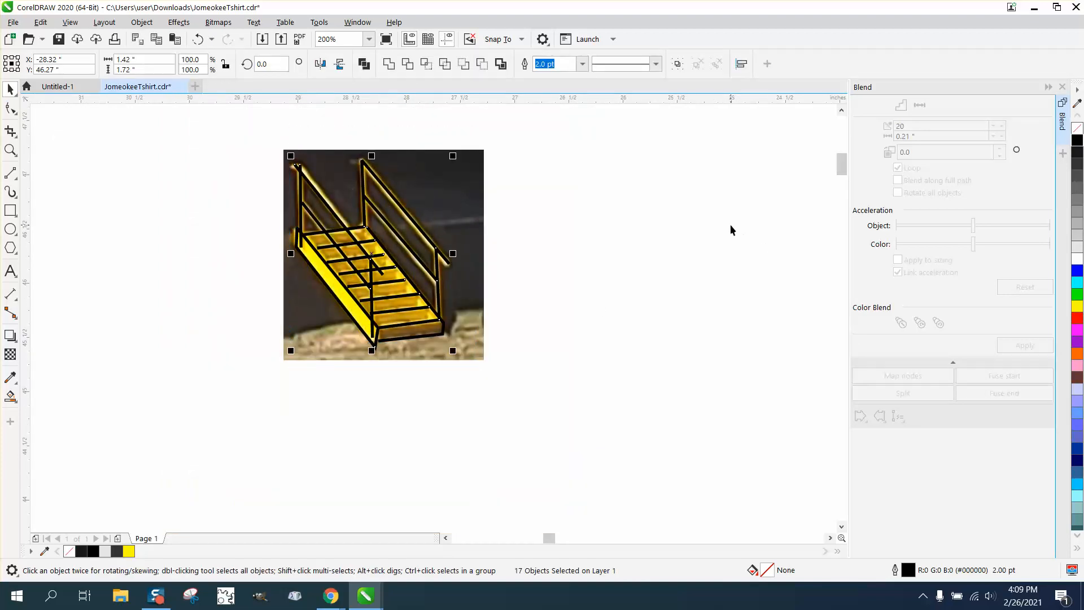
scroll(727, 223, down, 2)
key(Left)
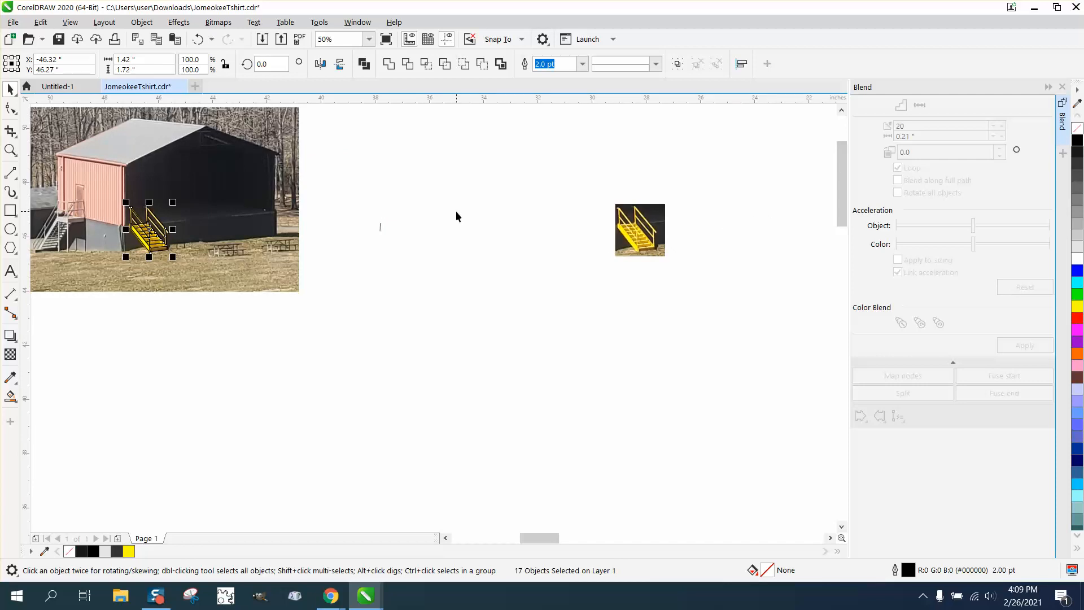
key(ctrl+z)
scroll(464, 236, down, 1)
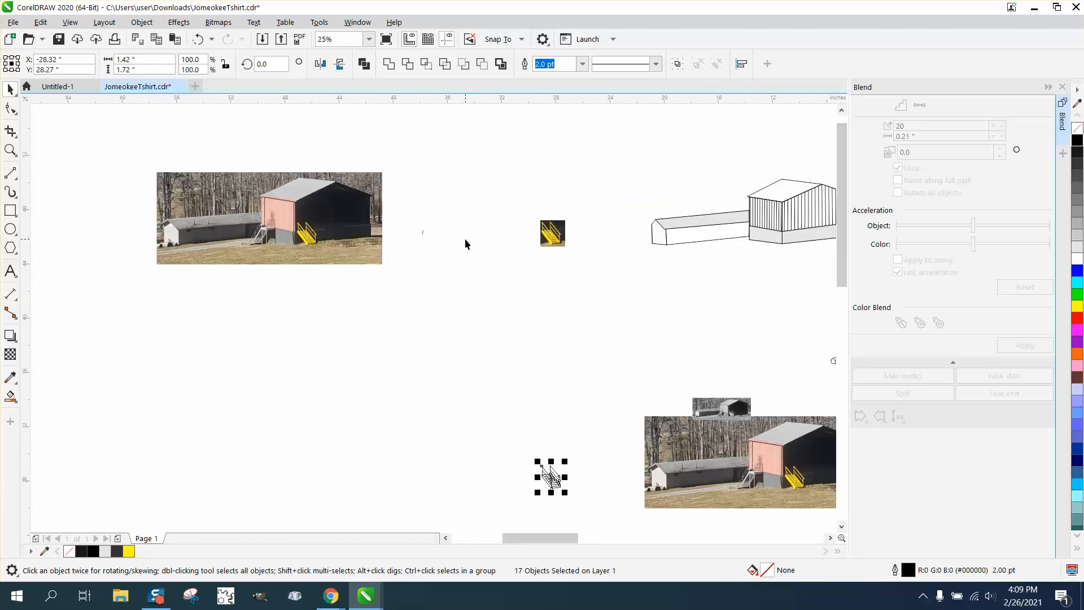
- Trim the overhanging segment at the top of the left handrail with Virtual Segment Delete
click(10, 150)
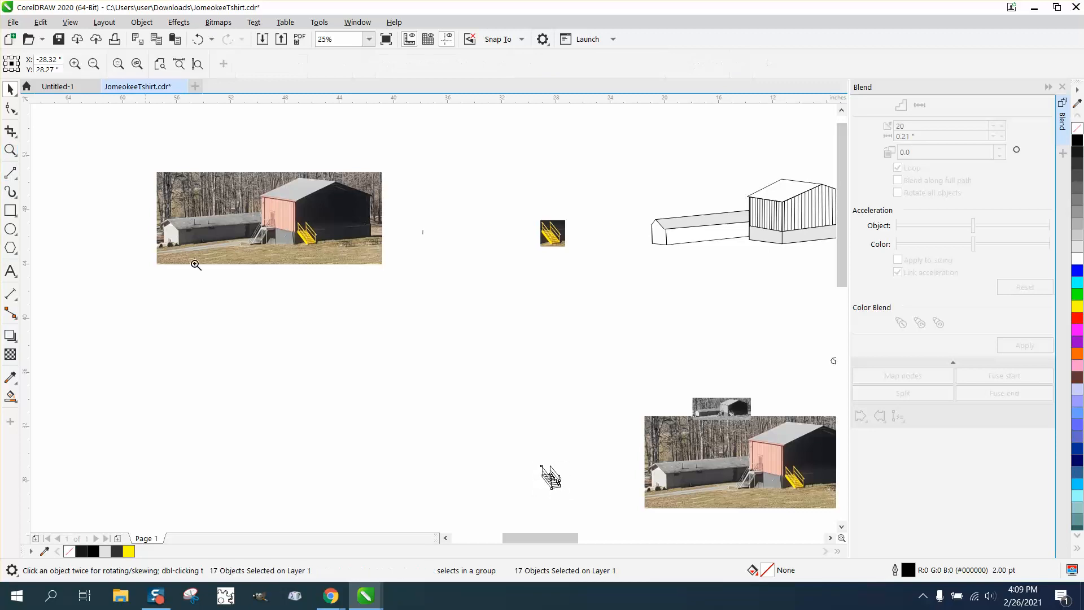
drag(595, 506, 593, 504)
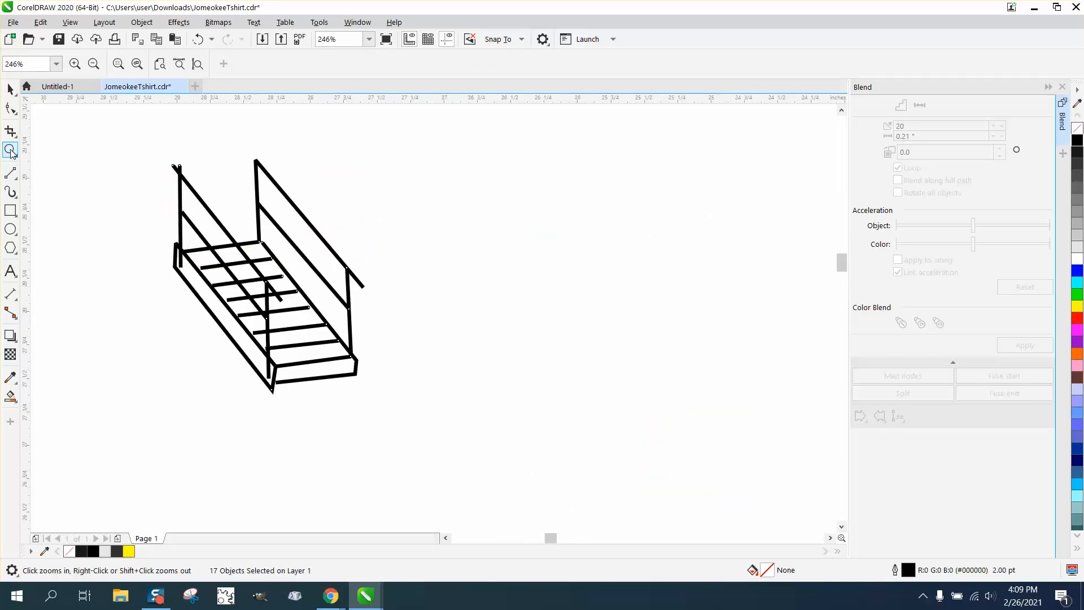
drag(146, 144, 504, 454)
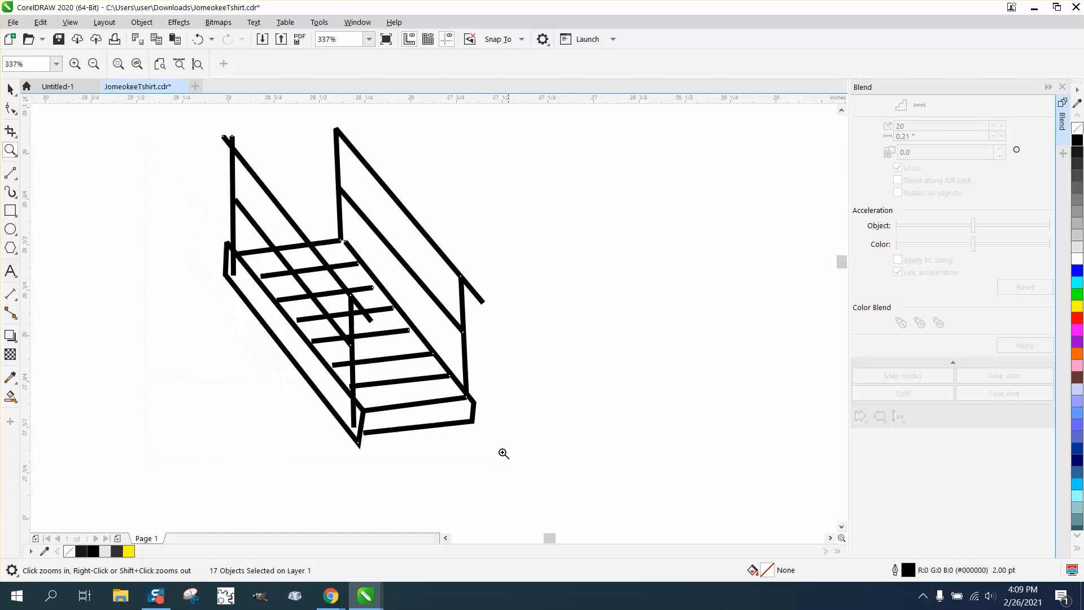
click(16, 140)
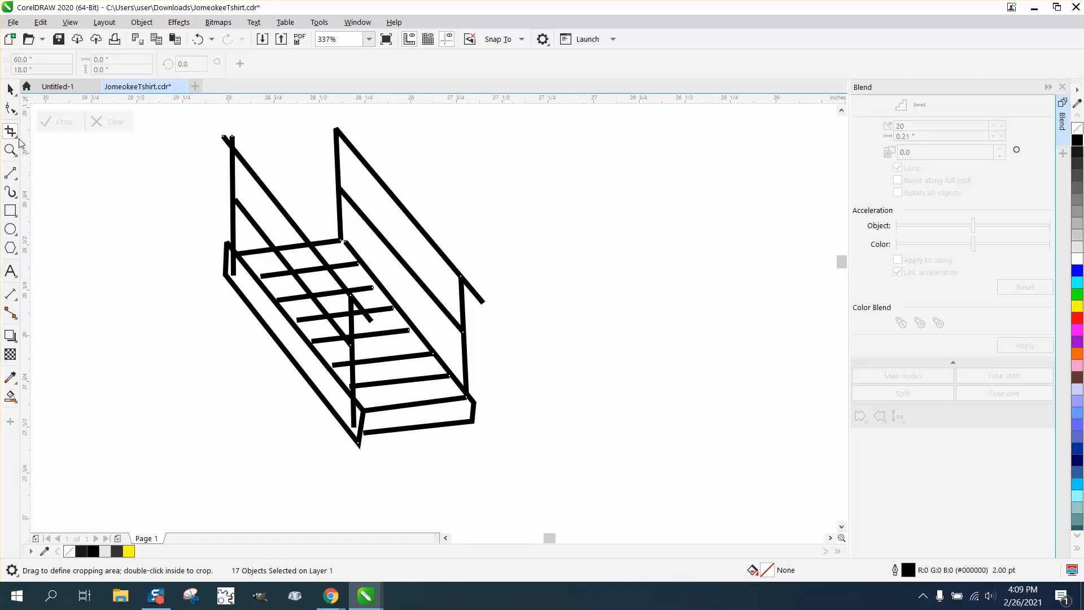
click(17, 142)
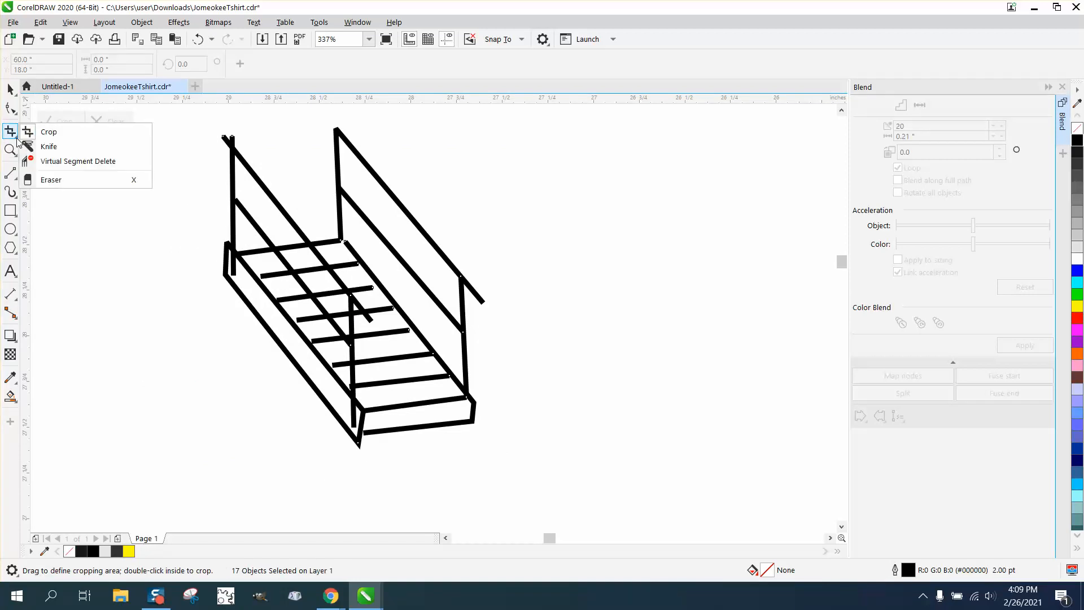
click(54, 161)
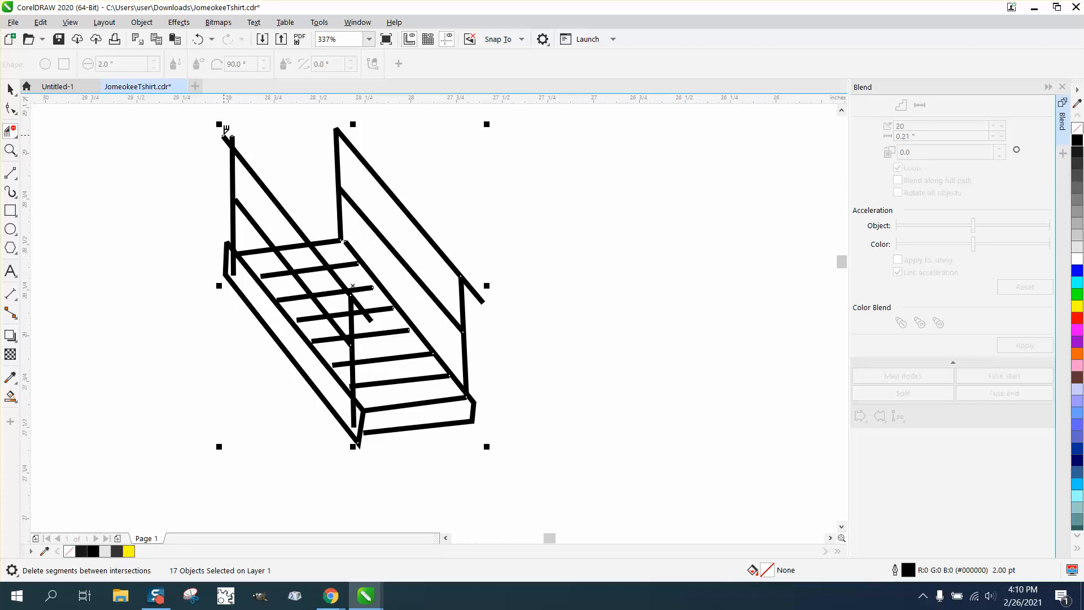
click(226, 137)
- Adjust the nodes where the stringer and middle post meet the bottom step with the Shape tool
click(9, 152)
drag(254, 354, 468, 475)
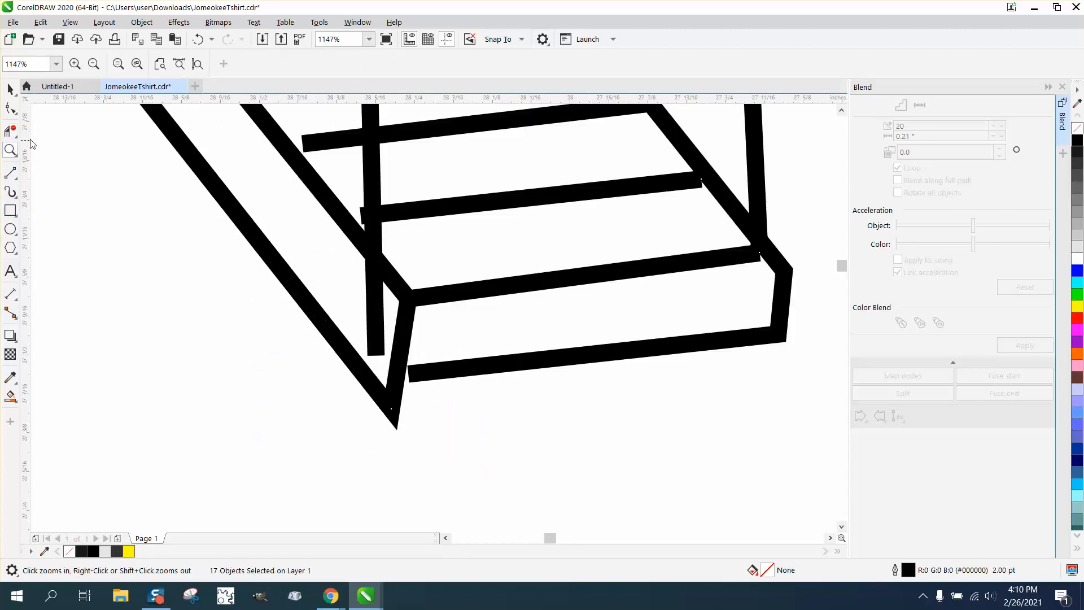
click(11, 108)
drag(388, 411, 410, 421)
drag(377, 355, 372, 375)
click(400, 375)
scroll(400, 375, down, 1)
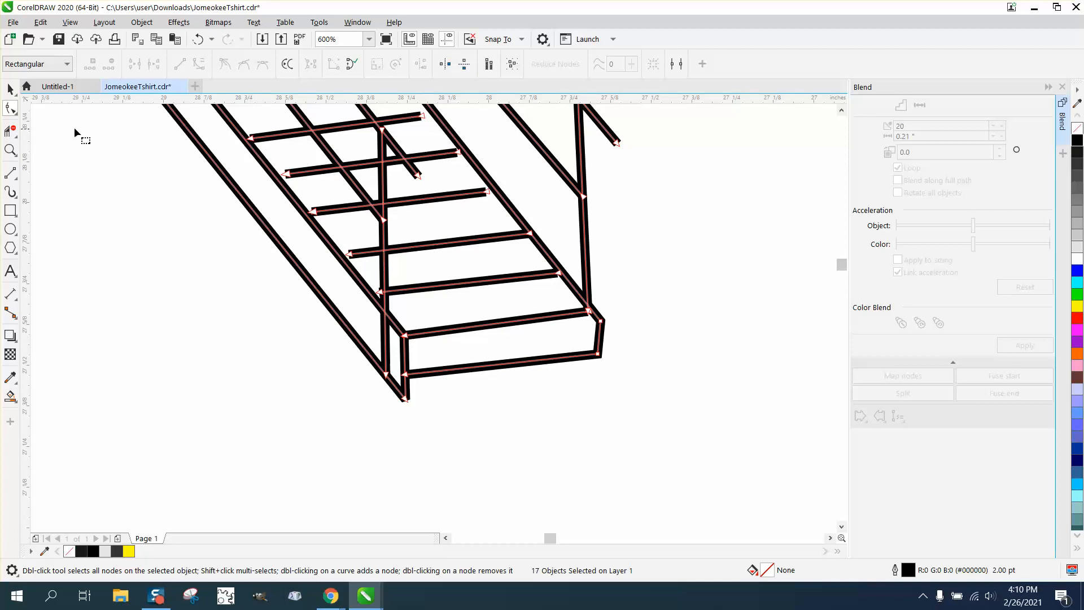
- Extend the left ends of the tread lines to meet the left stringer with the Shape tool
key(z)
drag(227, 131, 491, 351)
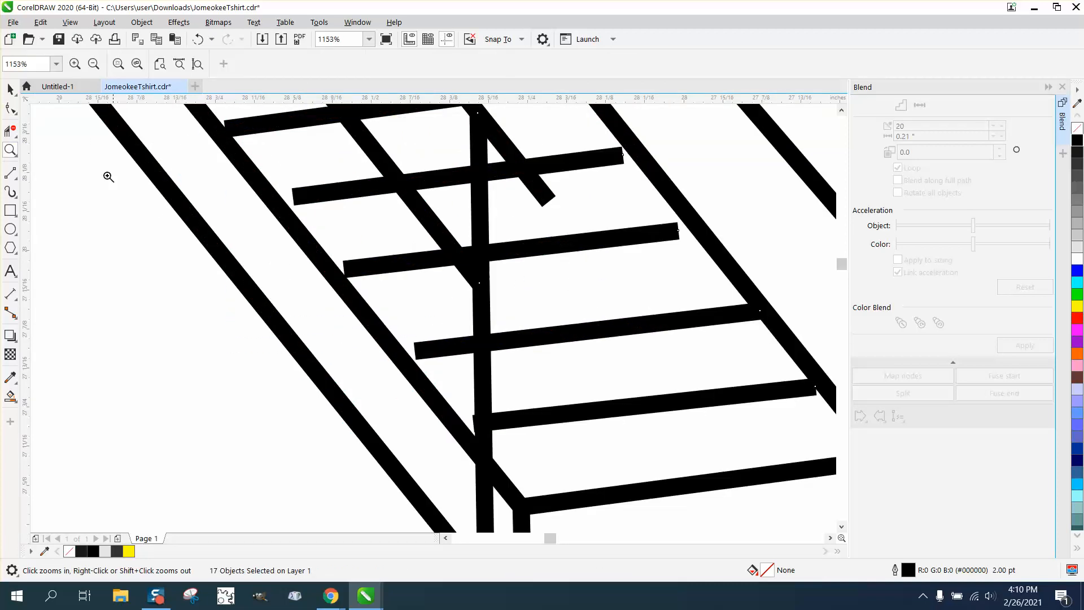
click(10, 108)
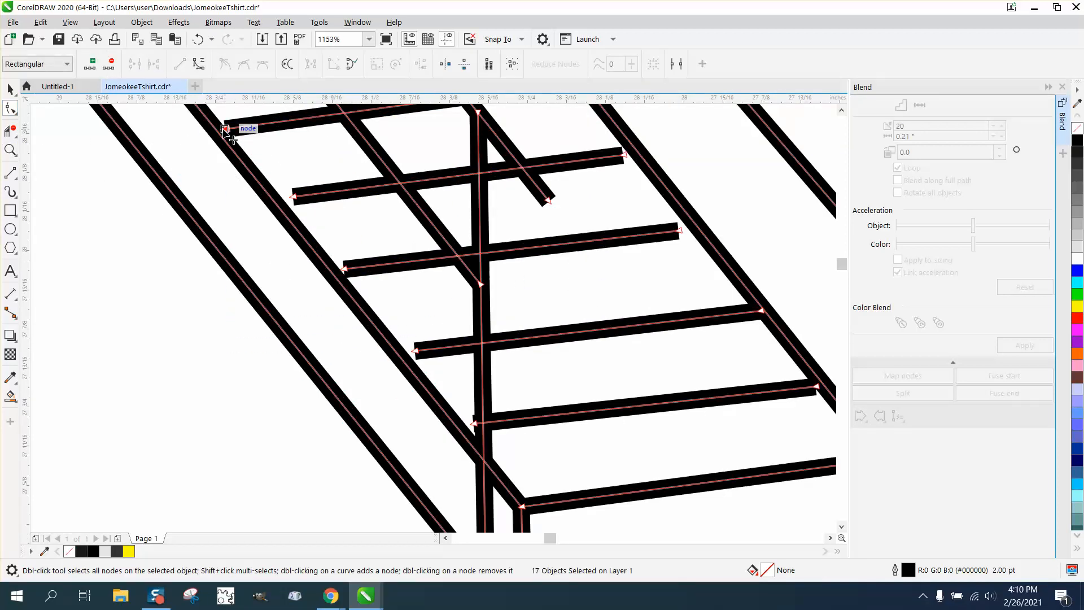
drag(224, 130, 216, 129)
drag(297, 197, 277, 202)
drag(343, 269, 331, 270)
drag(417, 351, 401, 357)
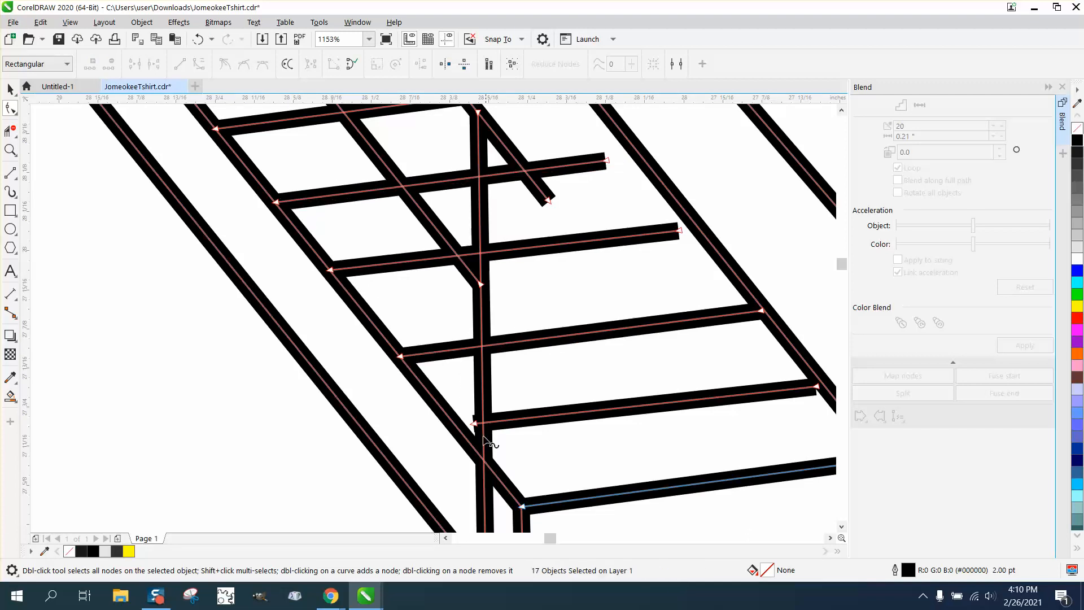
drag(475, 423, 459, 430)
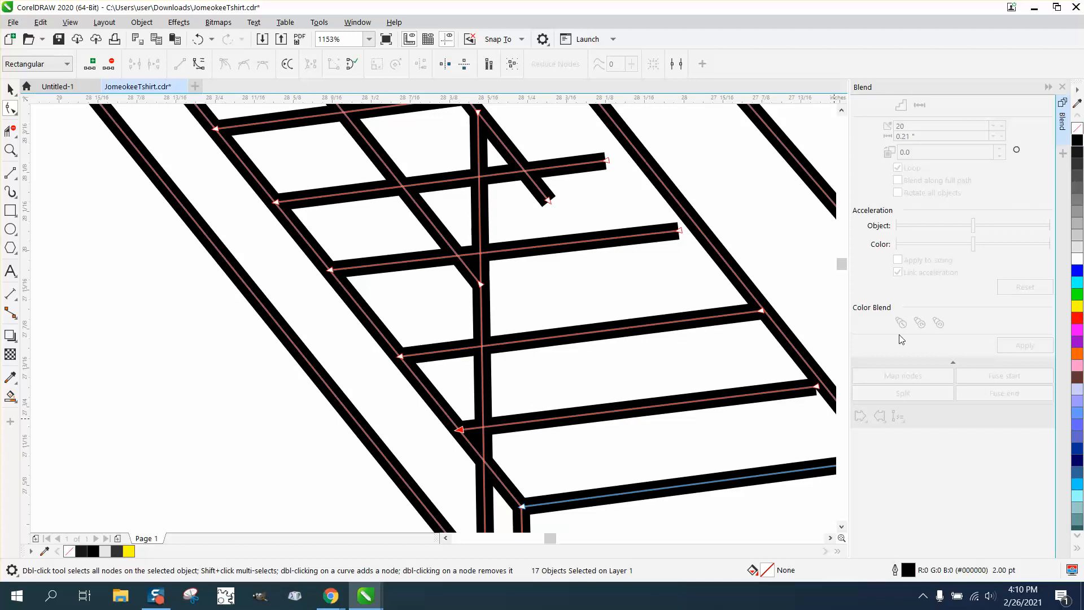
- Extend the right ends of the upper tread lines to reach the right edge of the steps
drag(679, 233, 697, 230)
drag(608, 162, 639, 159)
scroll(624, 162, down, 1)
drag(591, 123, 603, 119)
scroll(630, 162, down, 1)
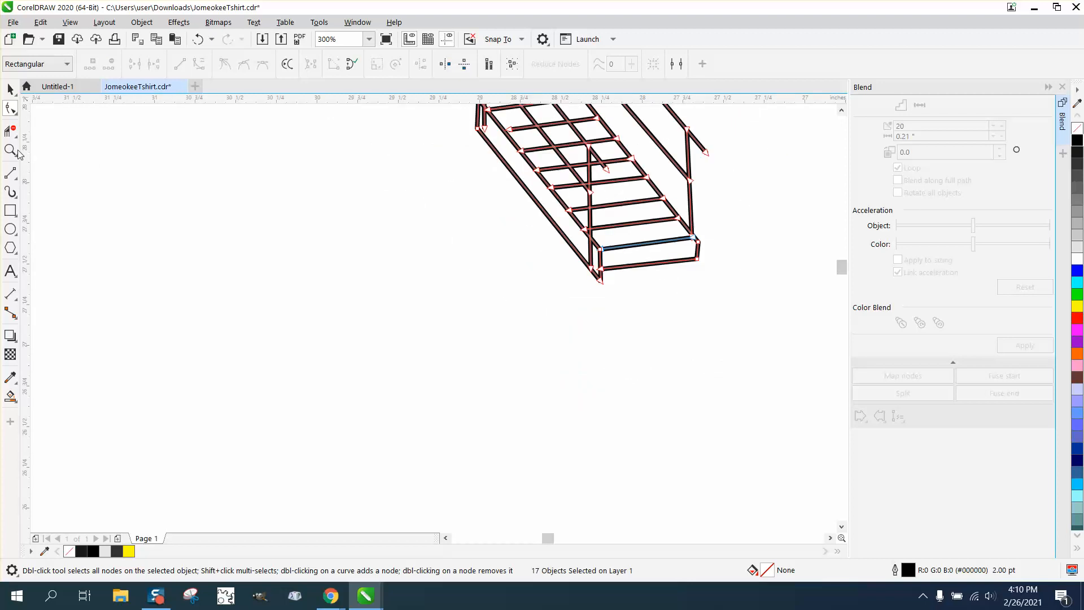
- Extend the end of the upper tread line to the left stringer with the Shape tool
key(F3)
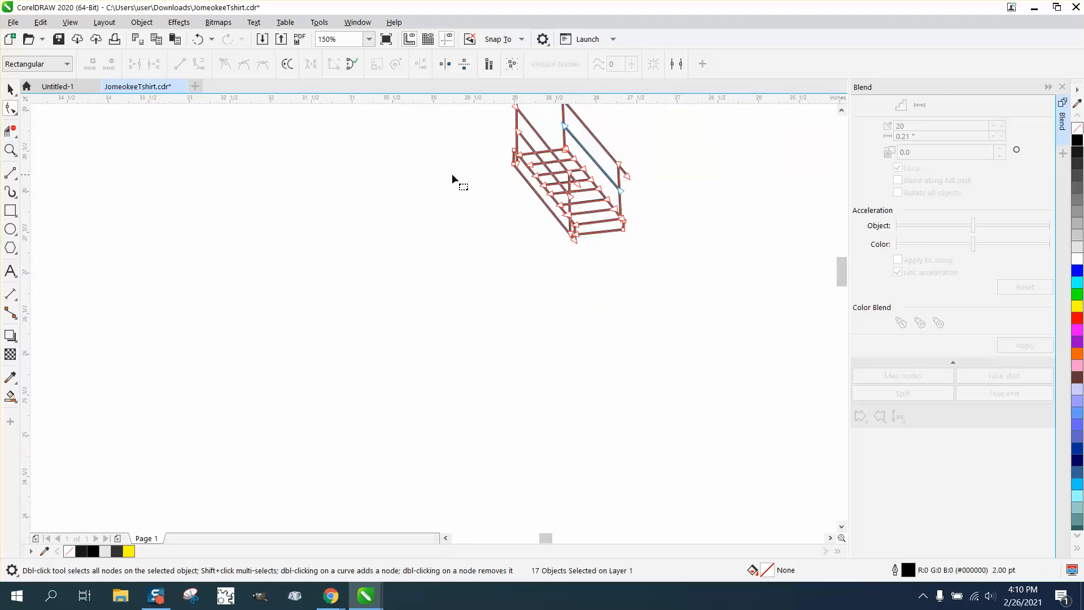
click(10, 150)
drag(482, 126, 786, 297)
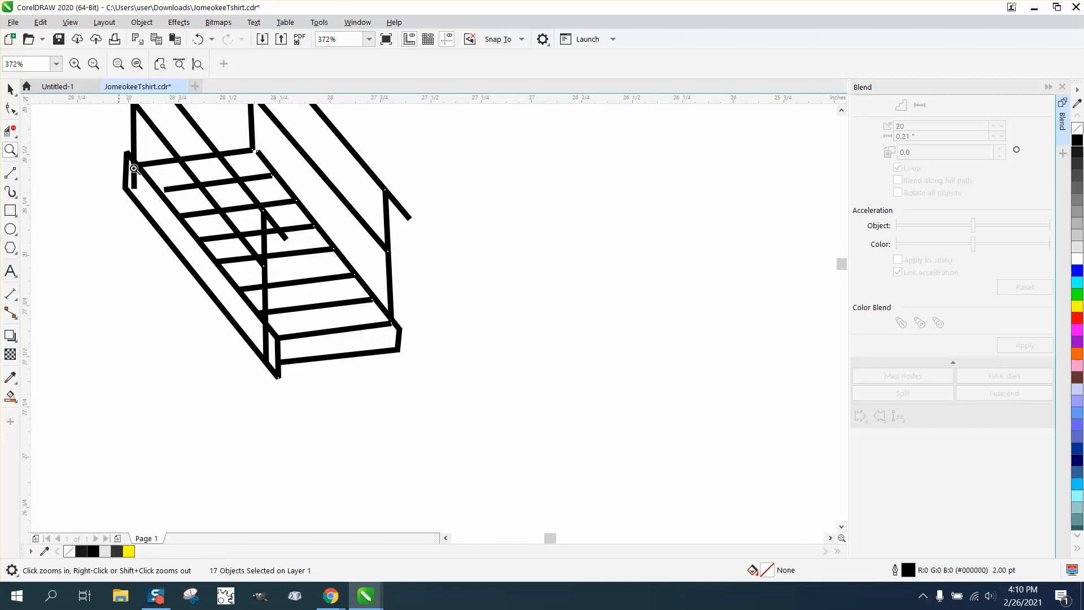
click(11, 131)
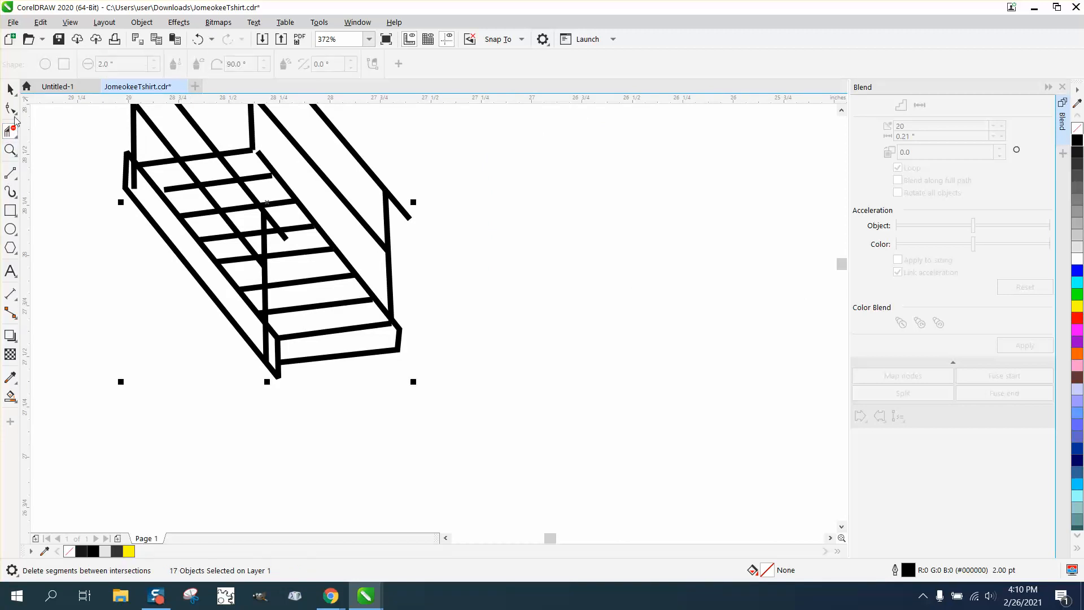
click(11, 110)
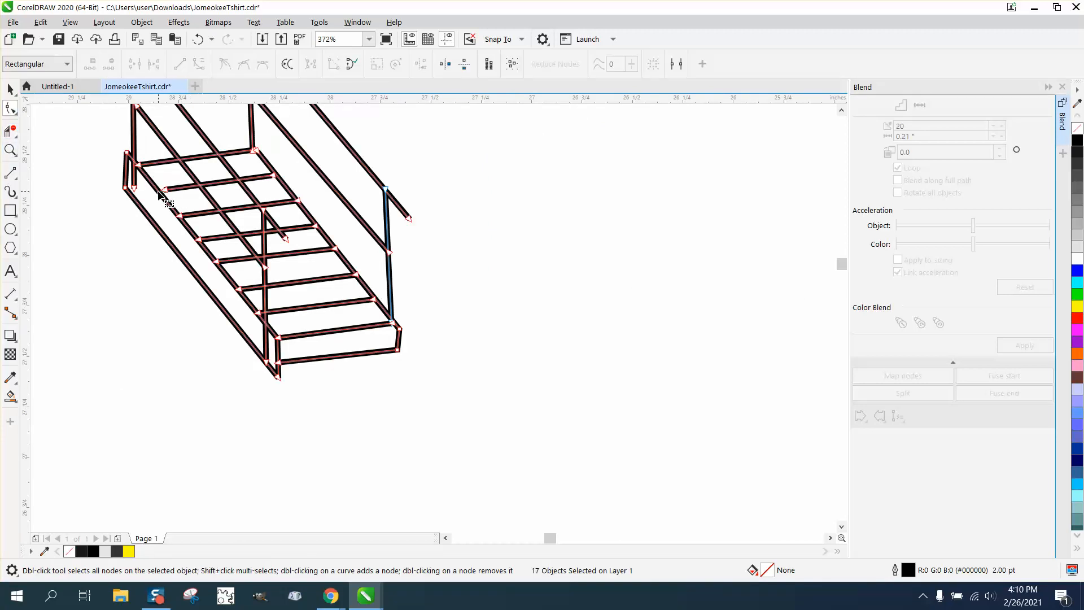
click(273, 176)
drag(164, 191, 158, 192)
- Fill the side stringer and the bottom step's front face black with the Smart Fill tool
click(10, 395)
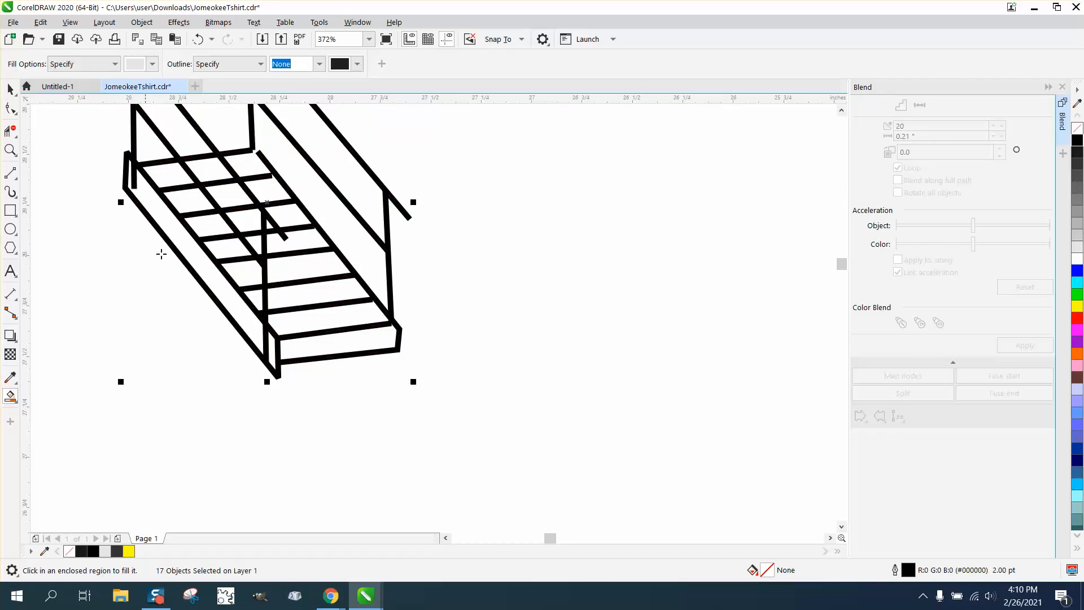
click(153, 64)
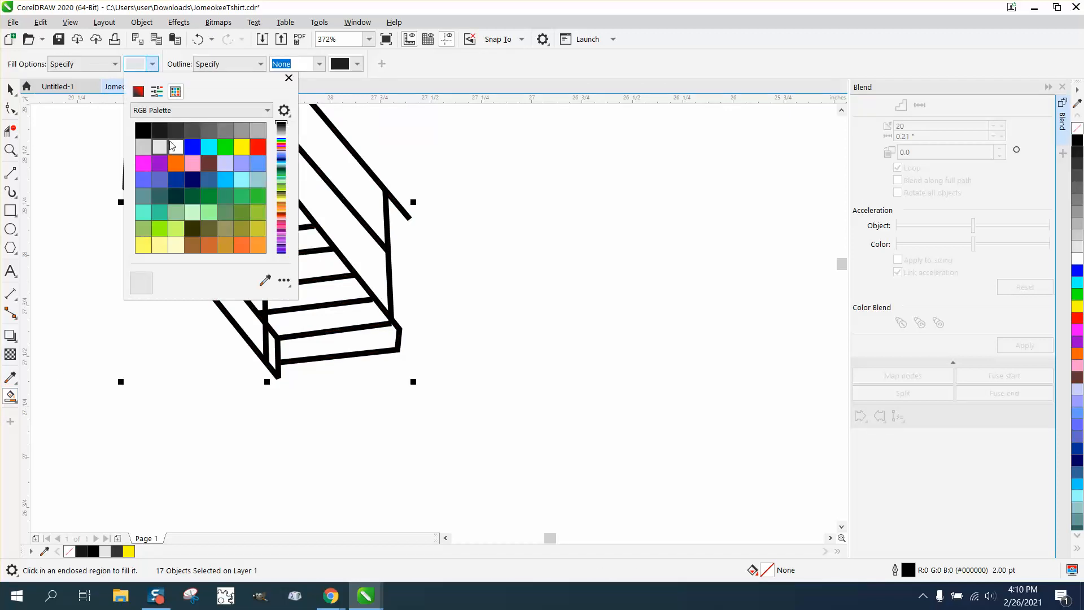
click(144, 135)
click(244, 323)
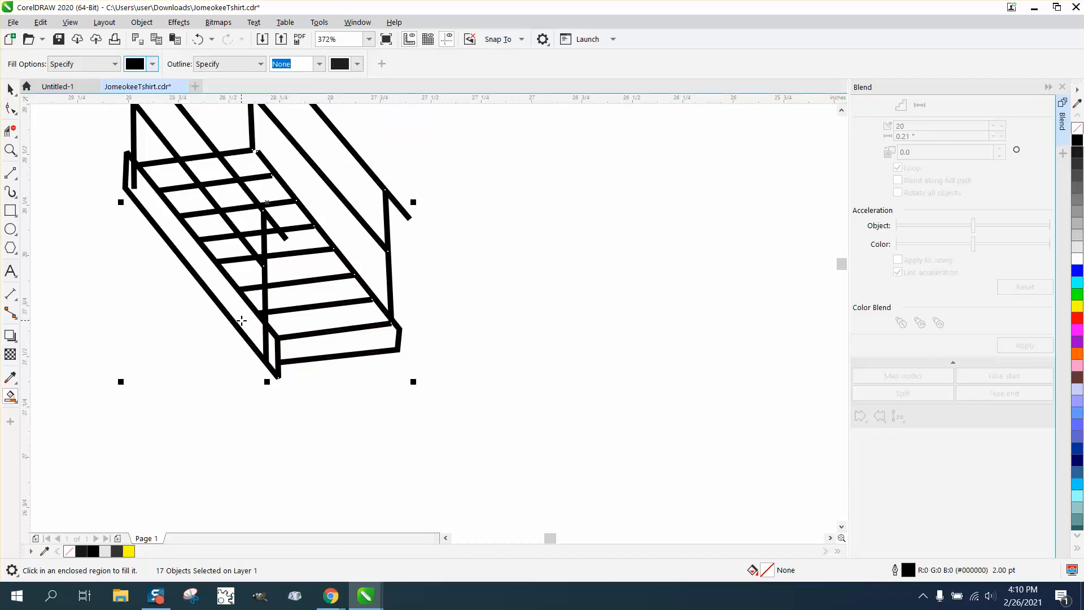
click(242, 320)
click(277, 349)
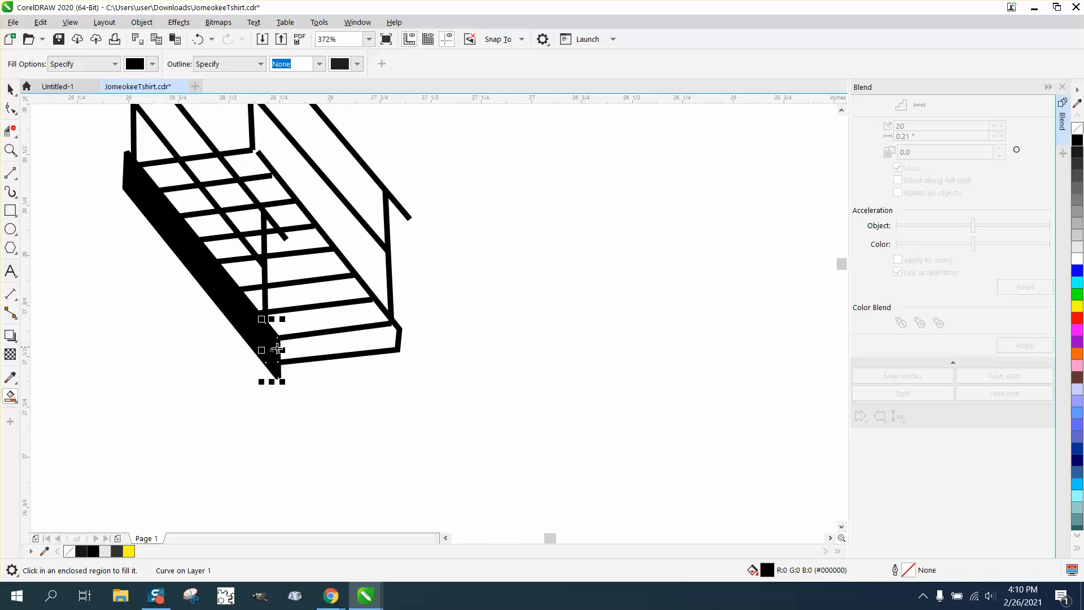
- Try filling the area beside the bottom step black and undo that fill
click(313, 351)
scroll(310, 351, down, 2)
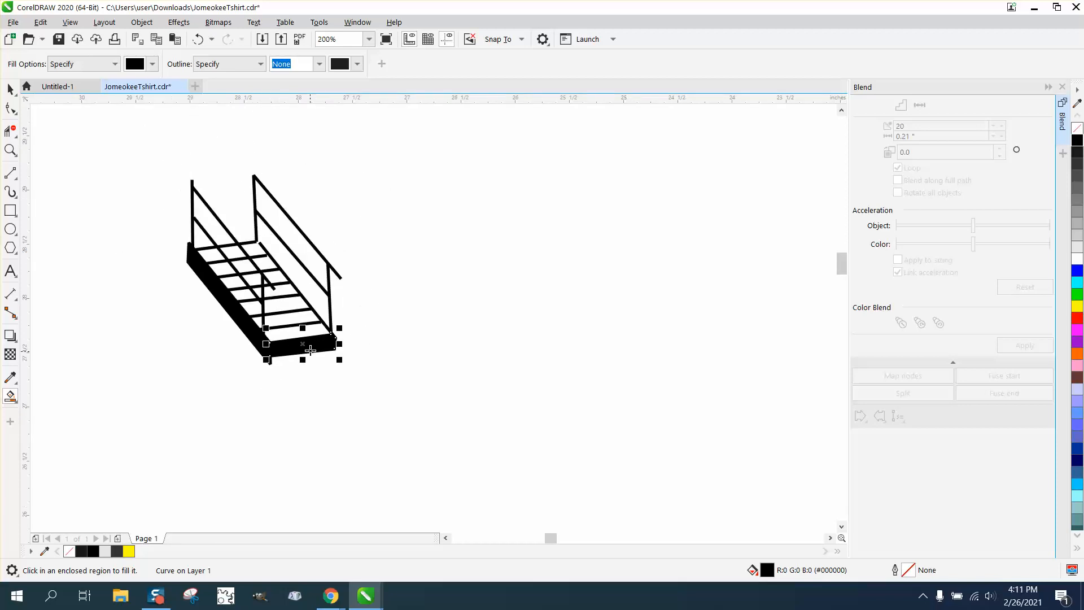
click(197, 39)
- Inspect the joint between the right handrail post and the top tread up close
click(10, 151)
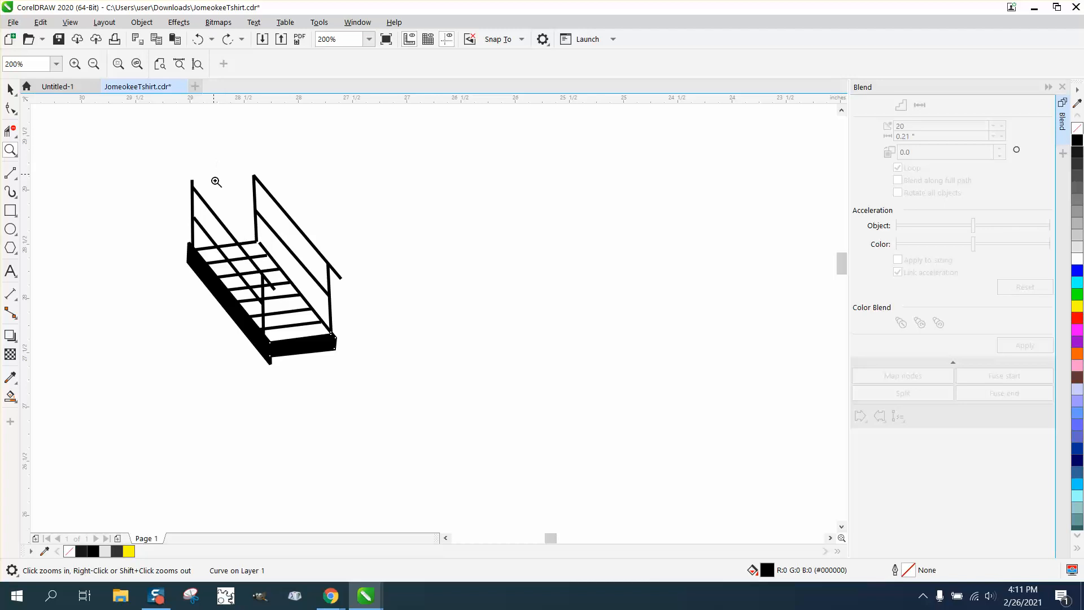
drag(216, 181, 361, 271)
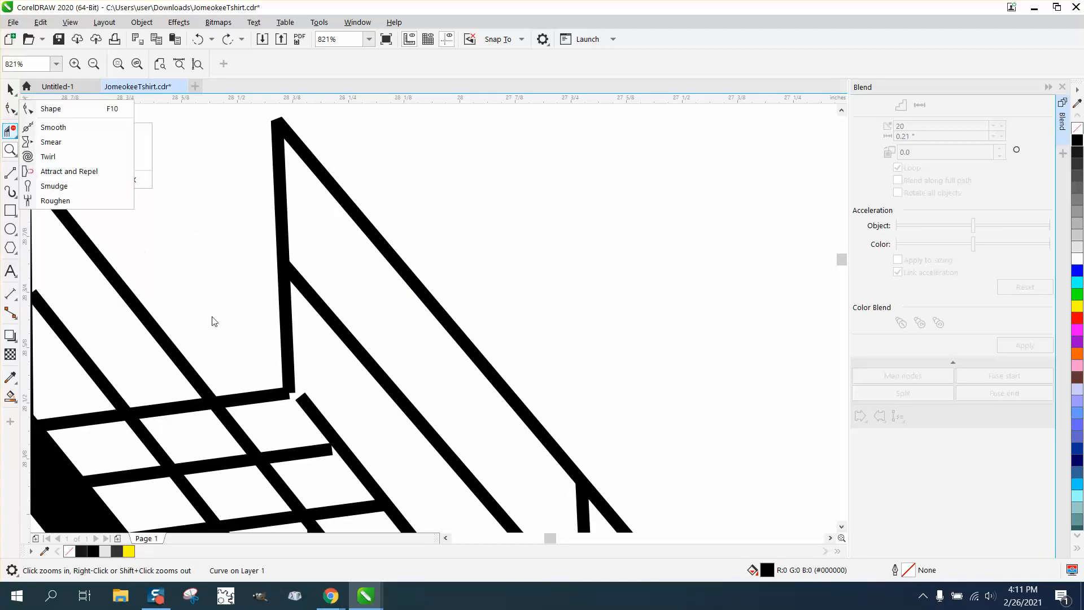
click(10, 107)
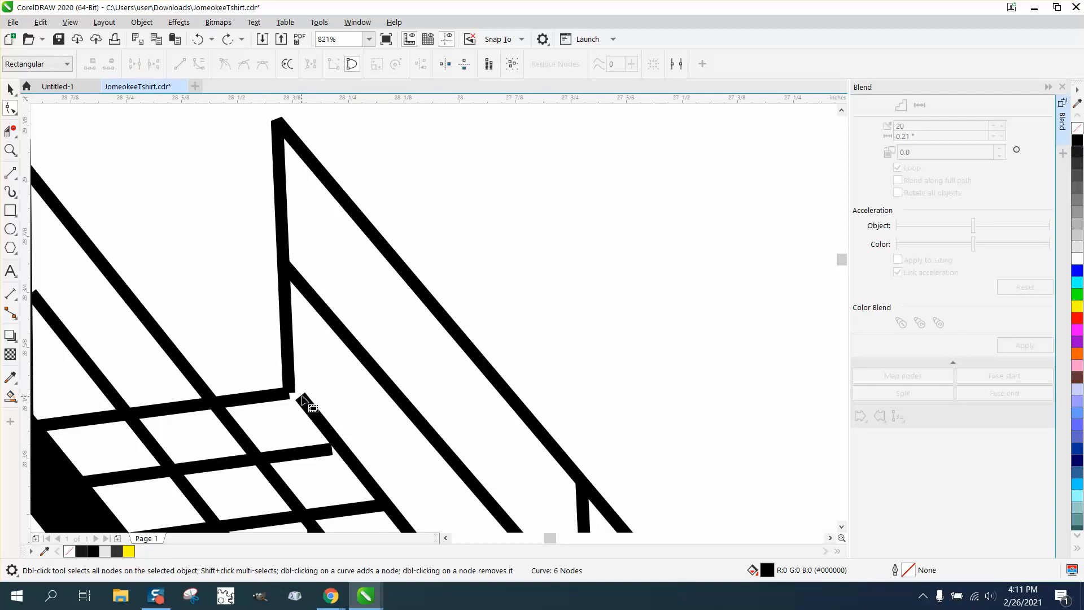
drag(301, 398, 301, 397)
scroll(246, 348, down, 5)
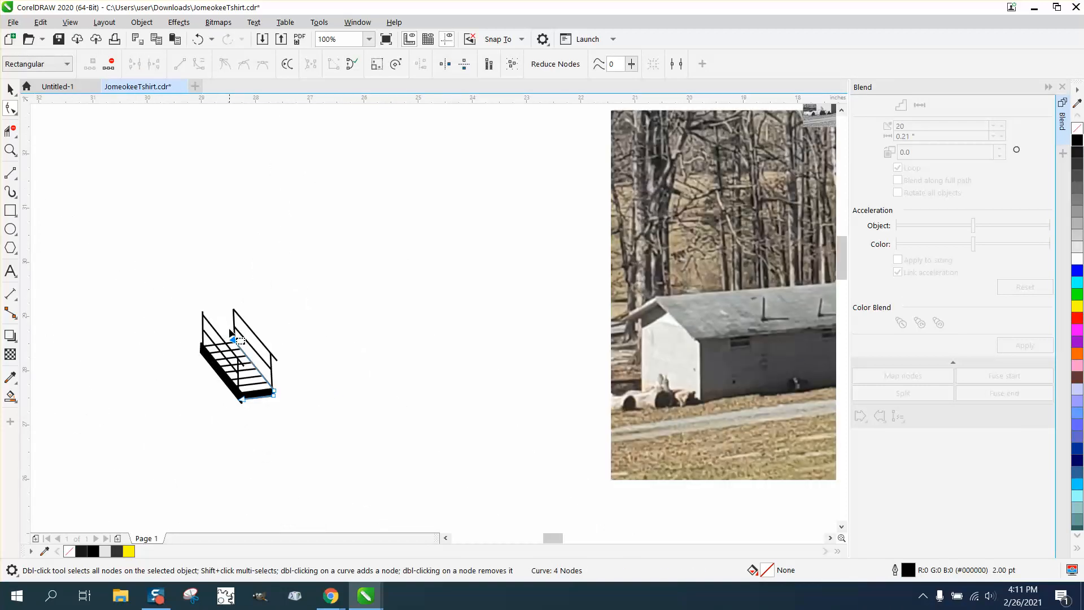
scroll(86, 251, down, 1)
scroll(319, 277, down, 2)
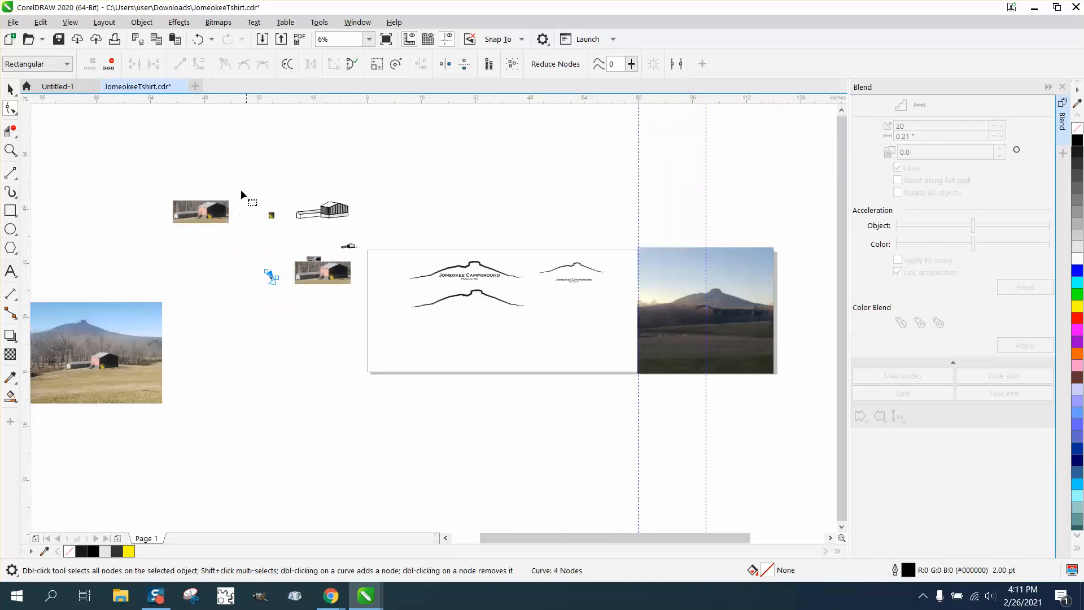
- Move the traced staircase drawing onto the building illustration and nudge it into place
click(10, 88)
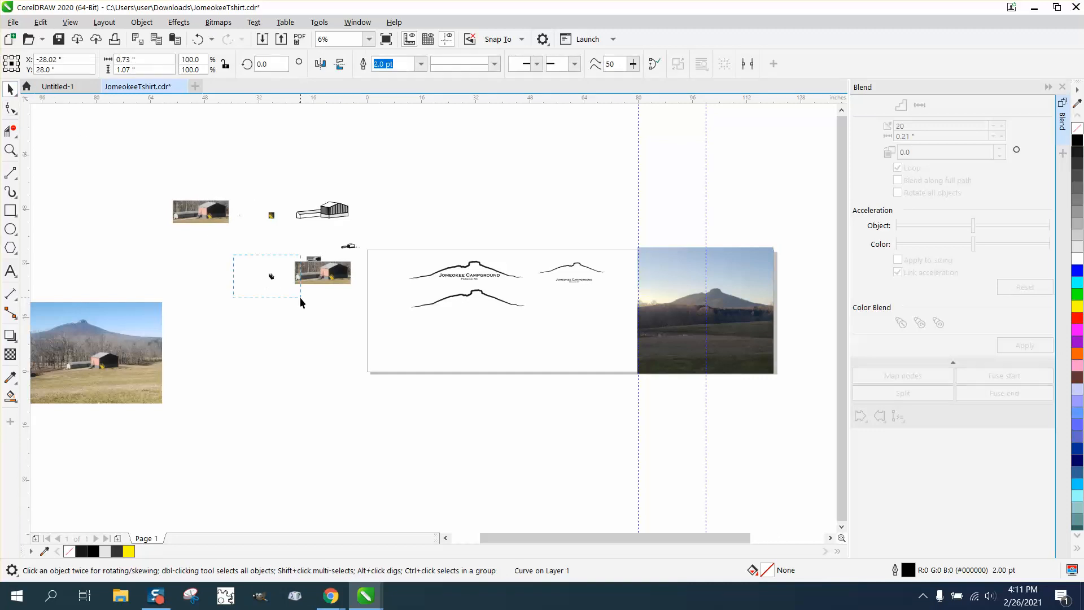
drag(300, 298, 302, 300)
key(Up)
key(Right)
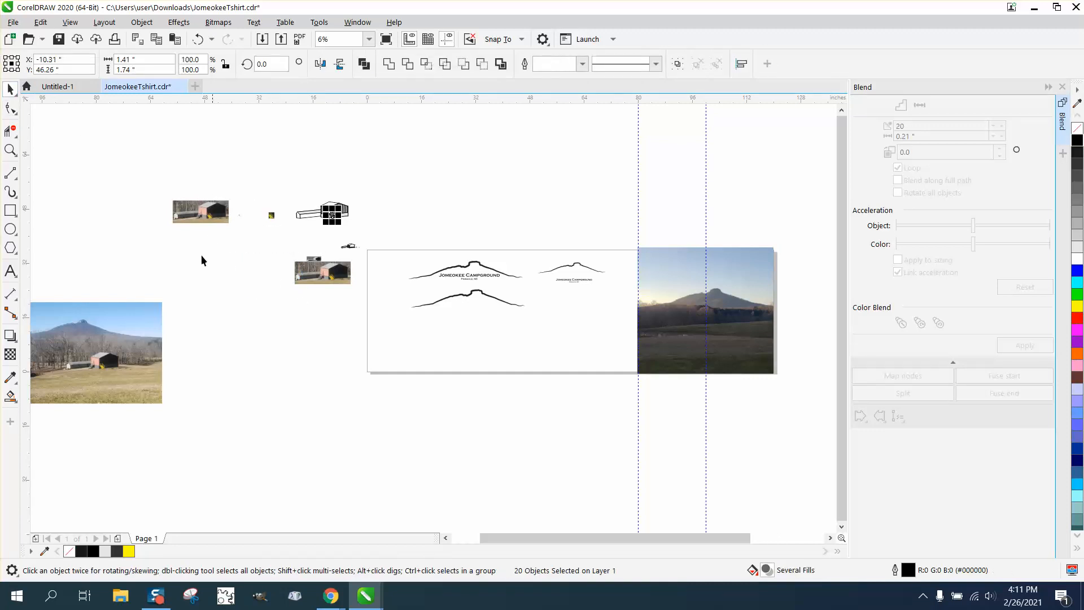
- Zoom in on the staircase and shift the top node of the right handrail post slightly right with the Shape tool
click(10, 150)
drag(313, 196, 388, 238)
drag(191, 304, 389, 364)
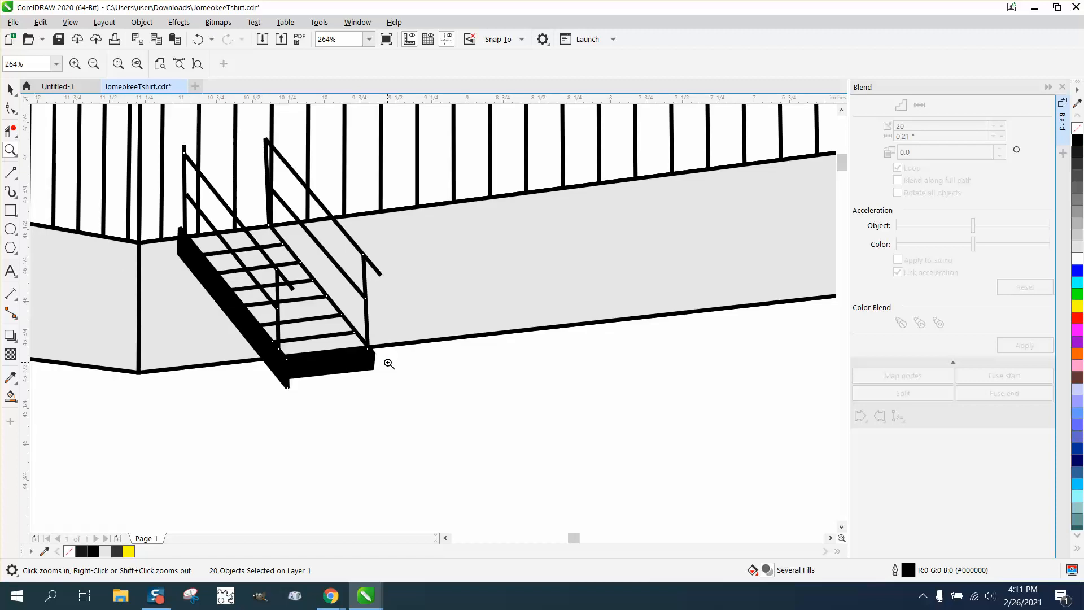
click(10, 109)
click(266, 138)
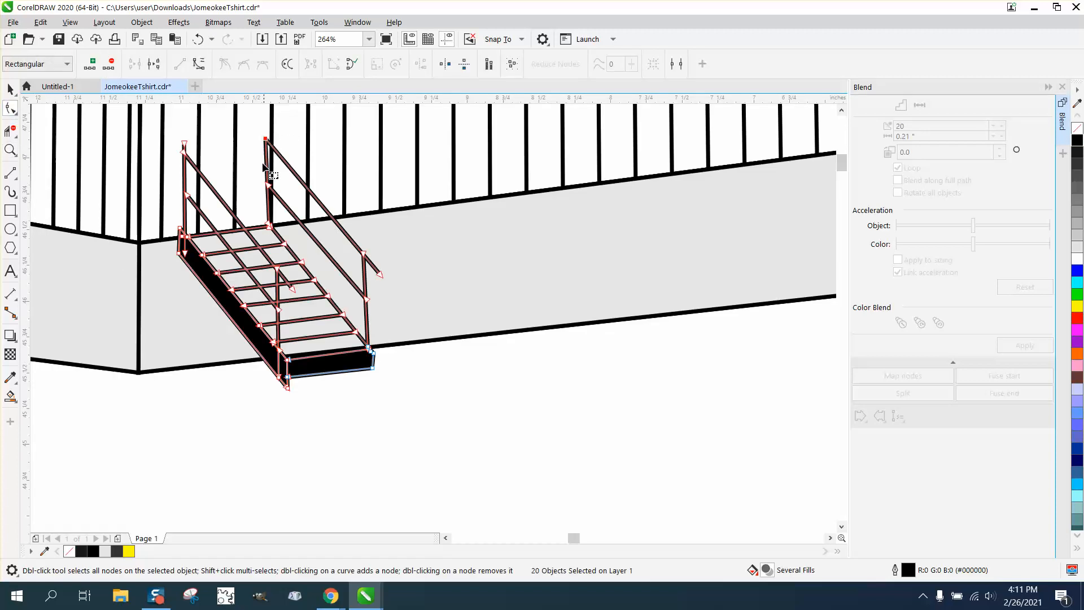
drag(266, 138, 272, 139)
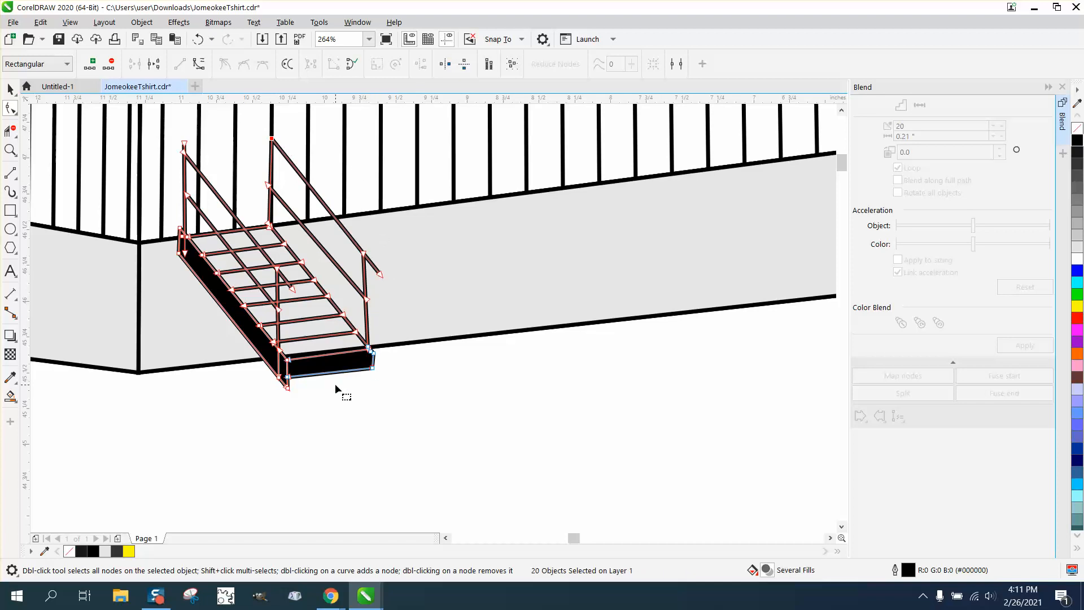
- Compare the drawn staircase with the yellow staircase in the reference photo up close
scroll(339, 385, down, 5)
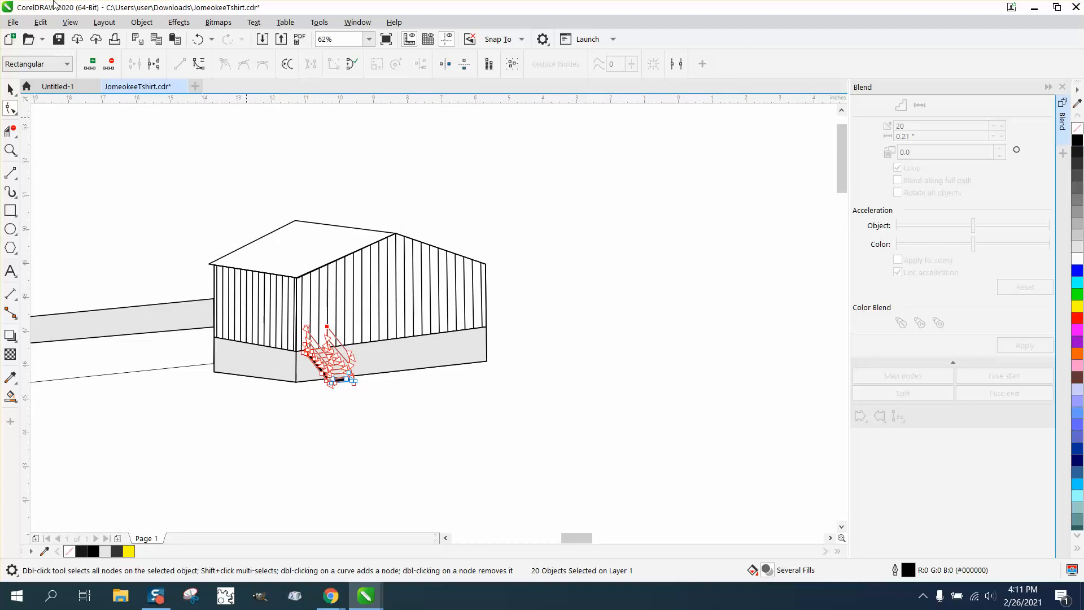
click(11, 88)
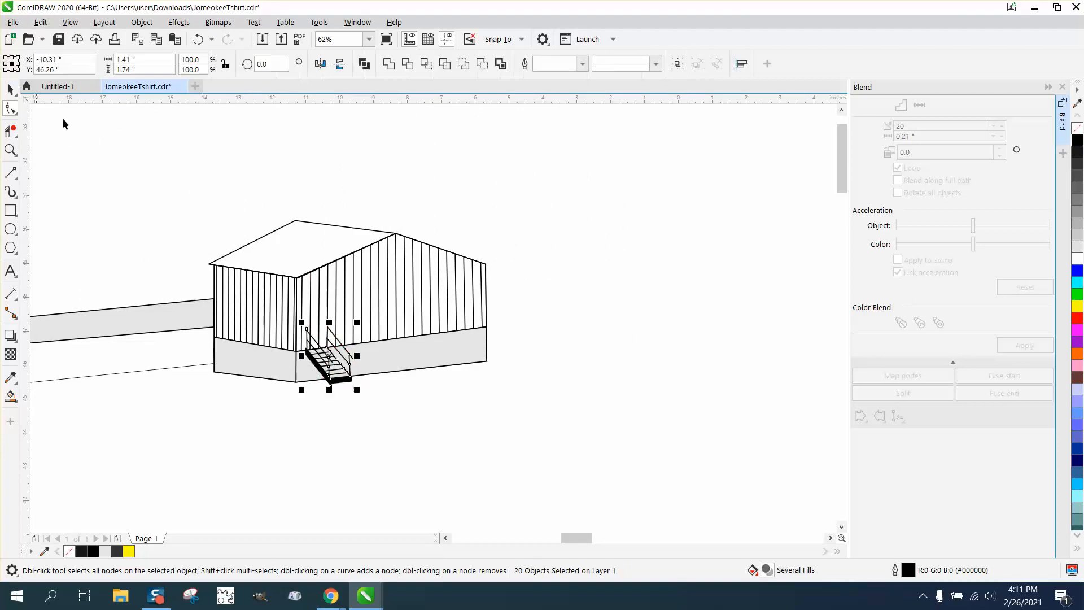
scroll(403, 393, down, 3)
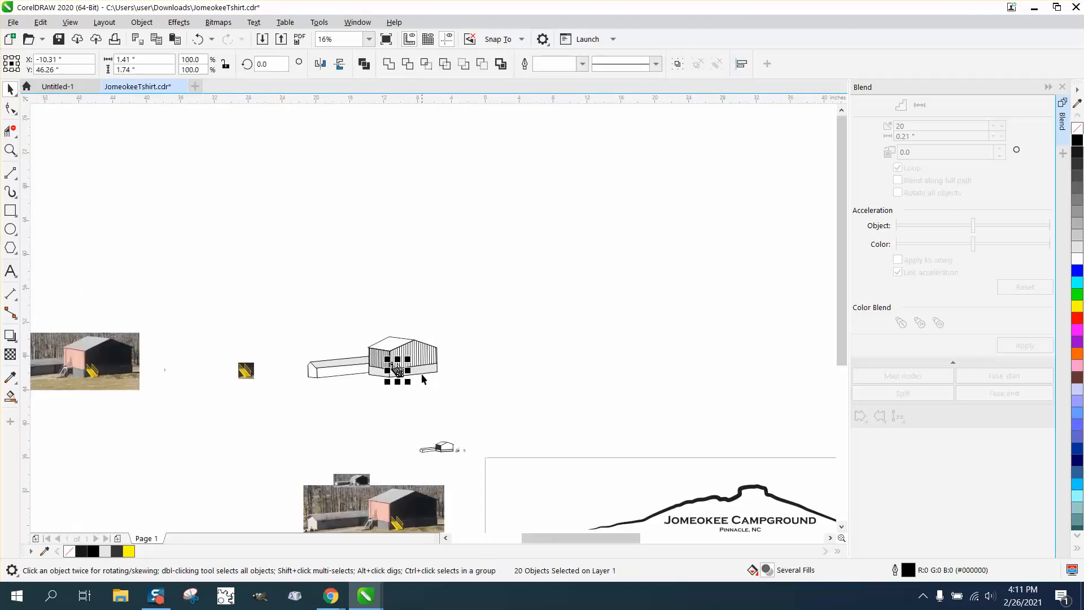
scroll(300, 428, down, 1)
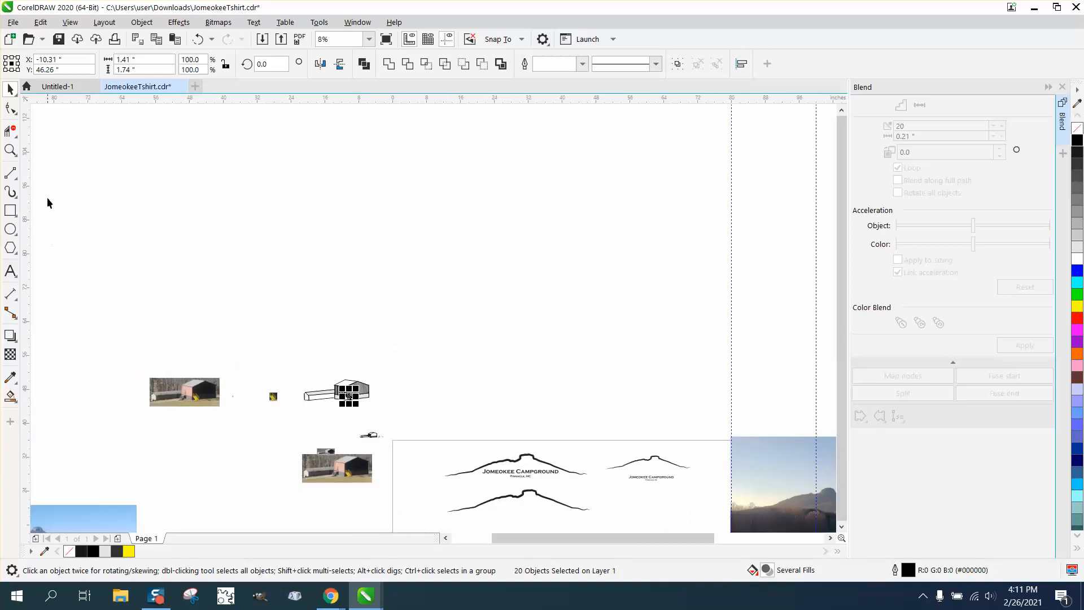
click(10, 149)
drag(298, 436, 438, 495)
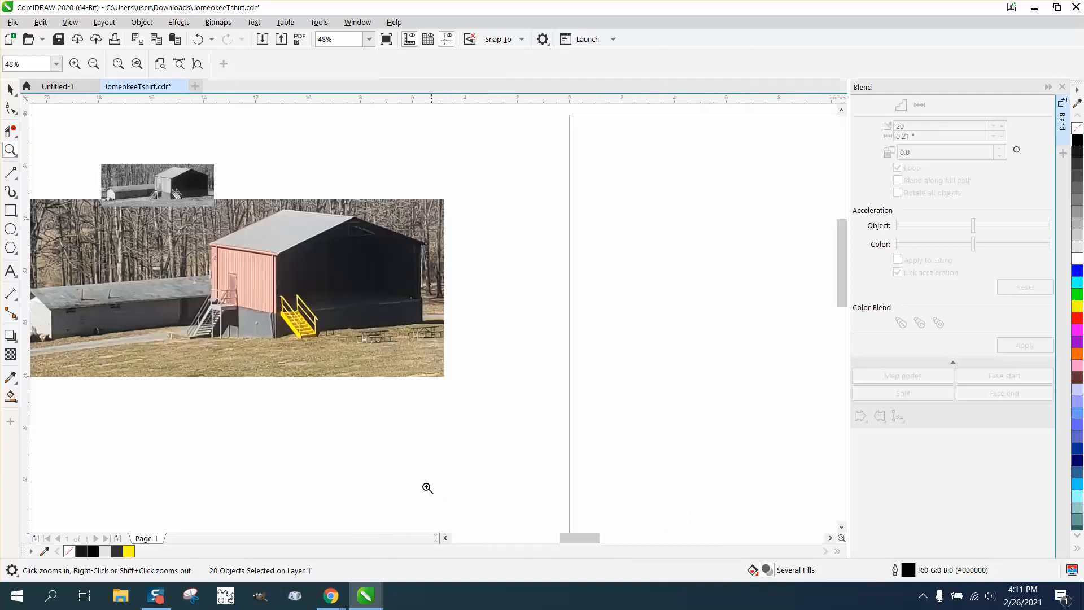
drag(202, 259, 291, 339)
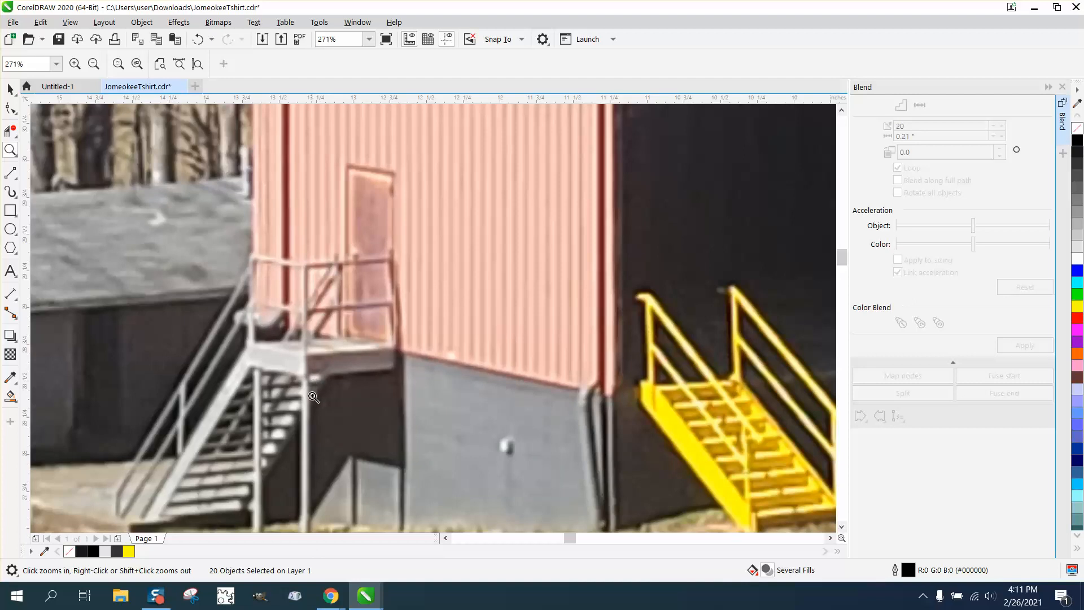
scroll(348, 198, down, 4)
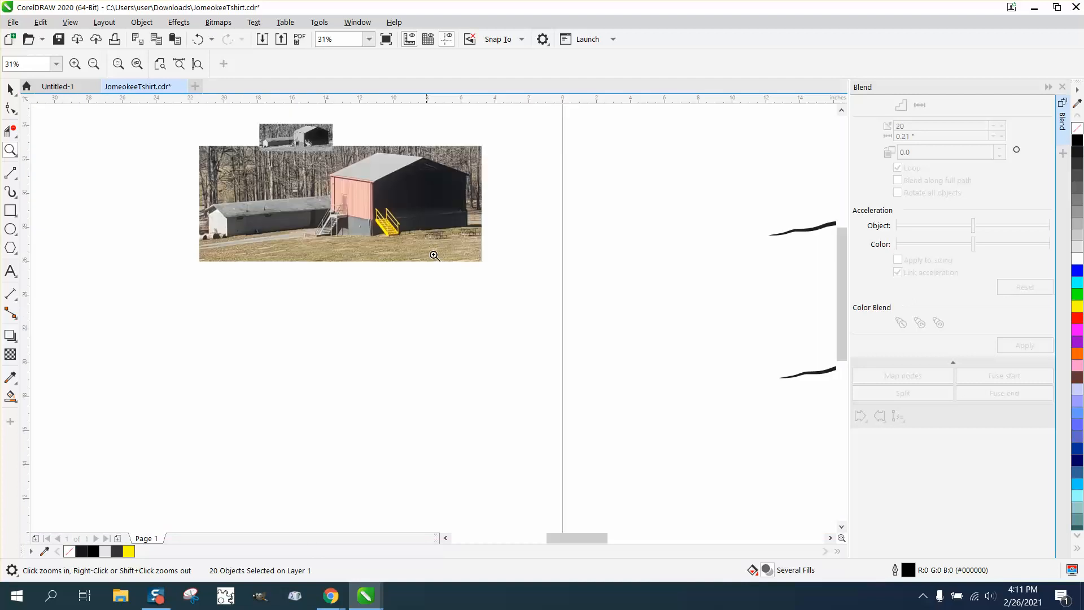
scroll(564, 267, down, 1)
scroll(643, 272, down, 1)
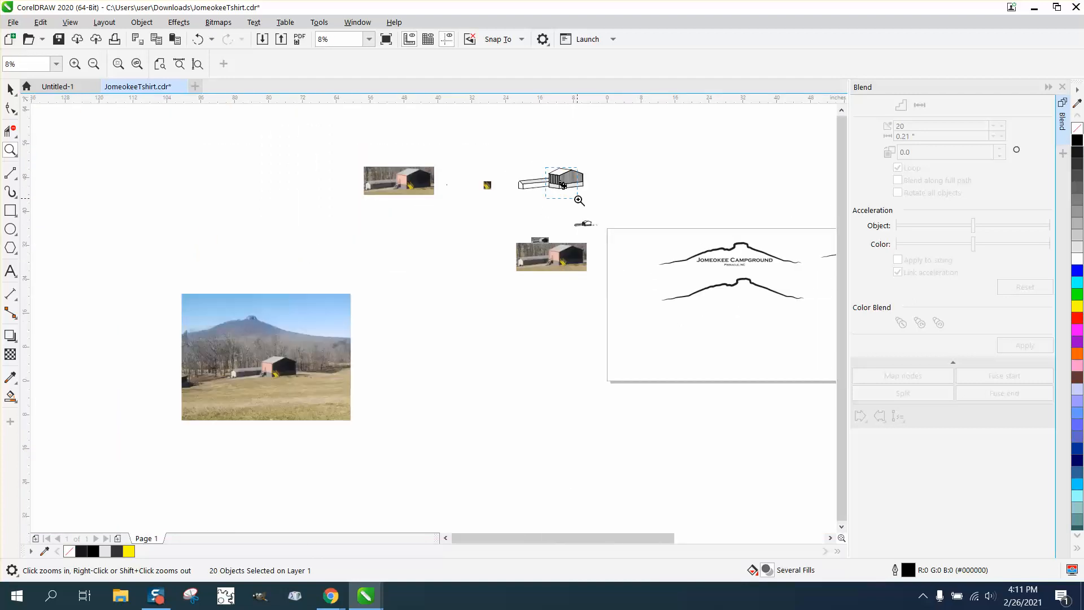
scroll(576, 201, up, 4)
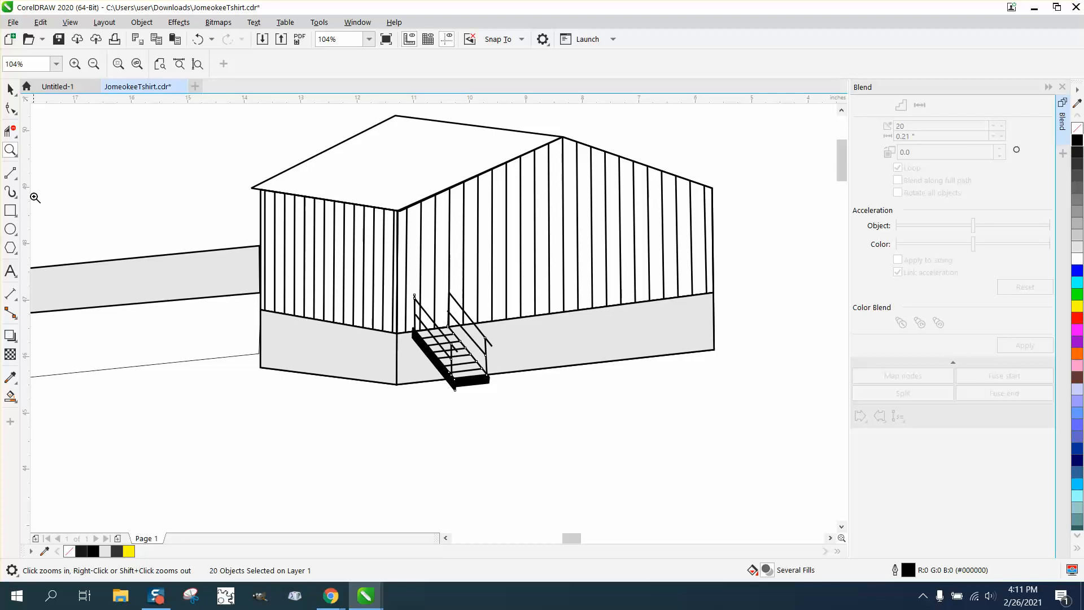
- Draw a door outline on the left wall of the building with the 2-Point Line tool
click(18, 179)
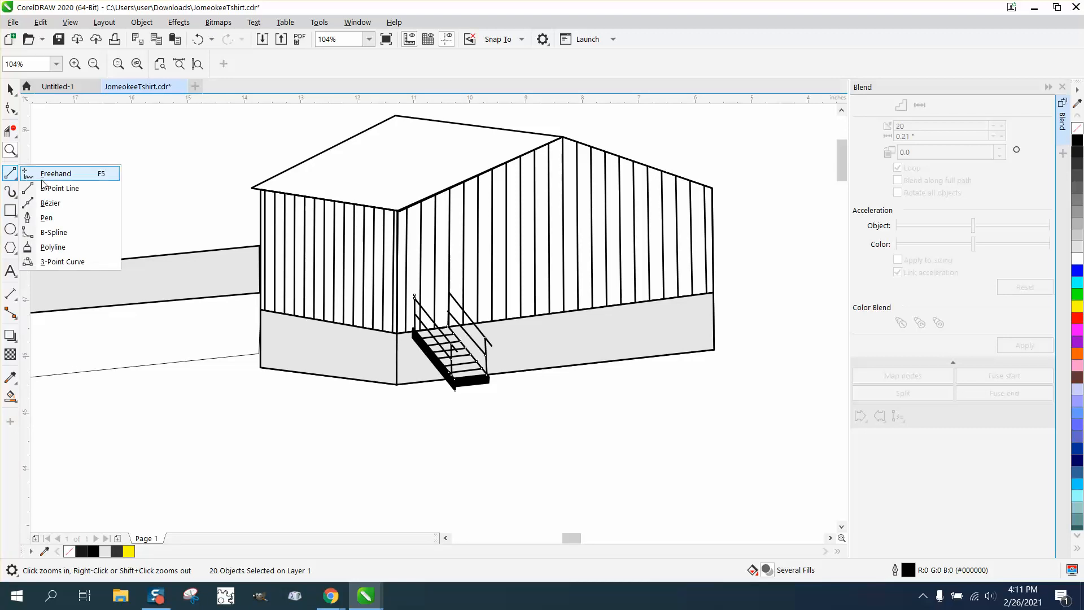
click(57, 187)
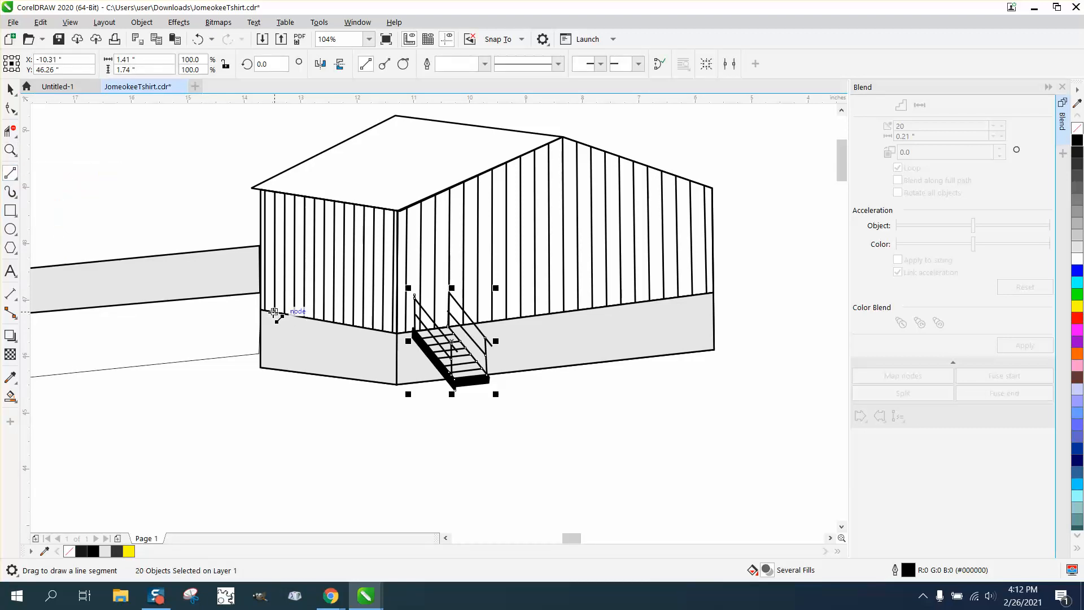
drag(275, 313, 274, 252)
drag(274, 253, 294, 314)
- Try to delete the siding segment inside the door outline with Virtual Segment Delete
click(10, 150)
drag(244, 231, 392, 354)
click(10, 131)
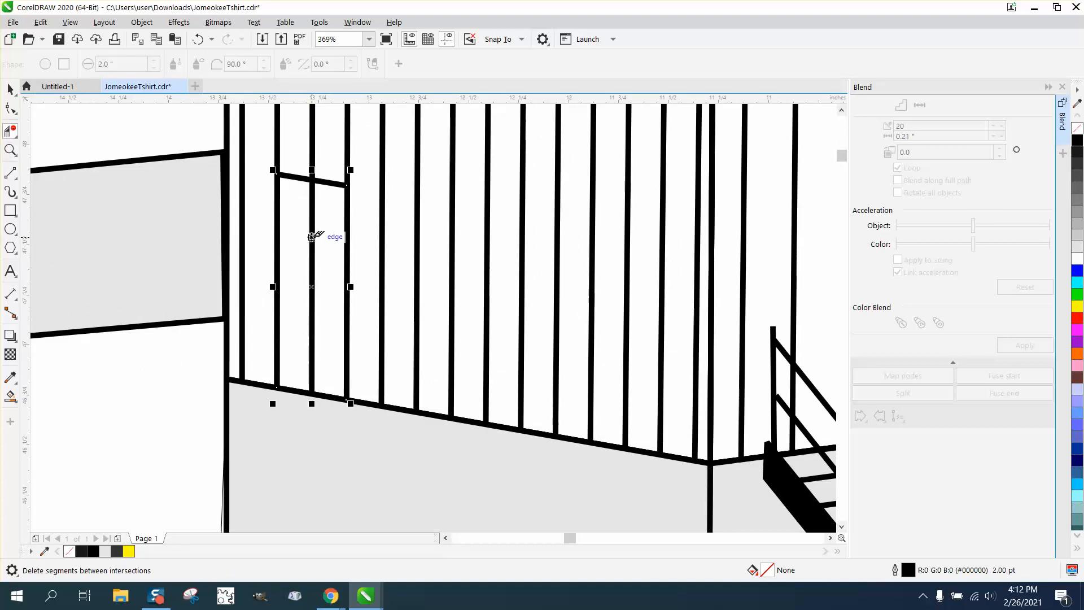
drag(337, 243, 338, 245)
key(space)
- Break the siding blend apart, ungroup its lines, and delete the siding segment crossing the door
click(346, 138)
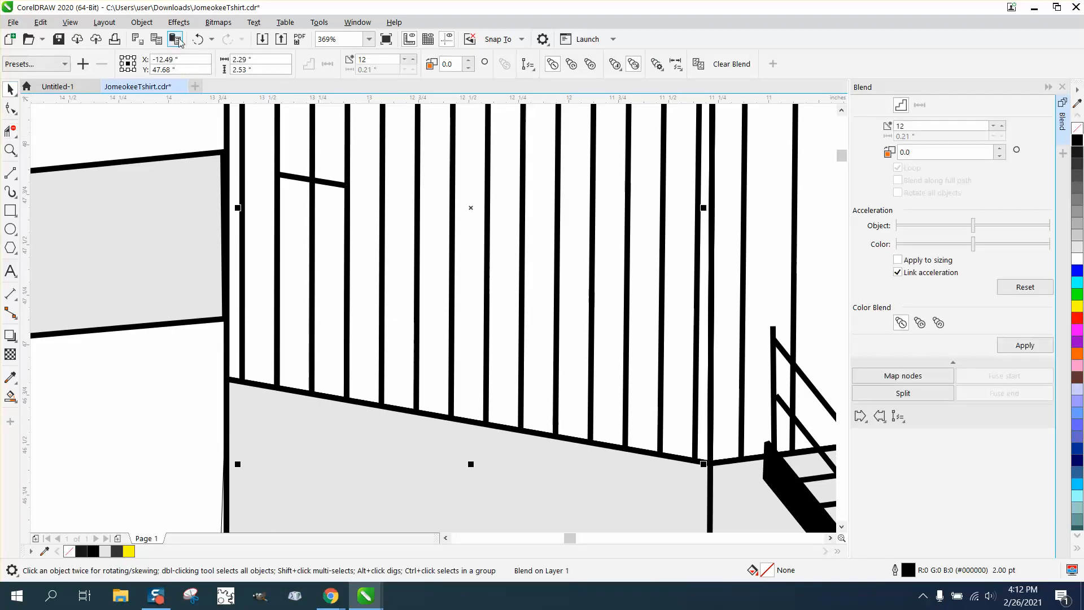
click(142, 22)
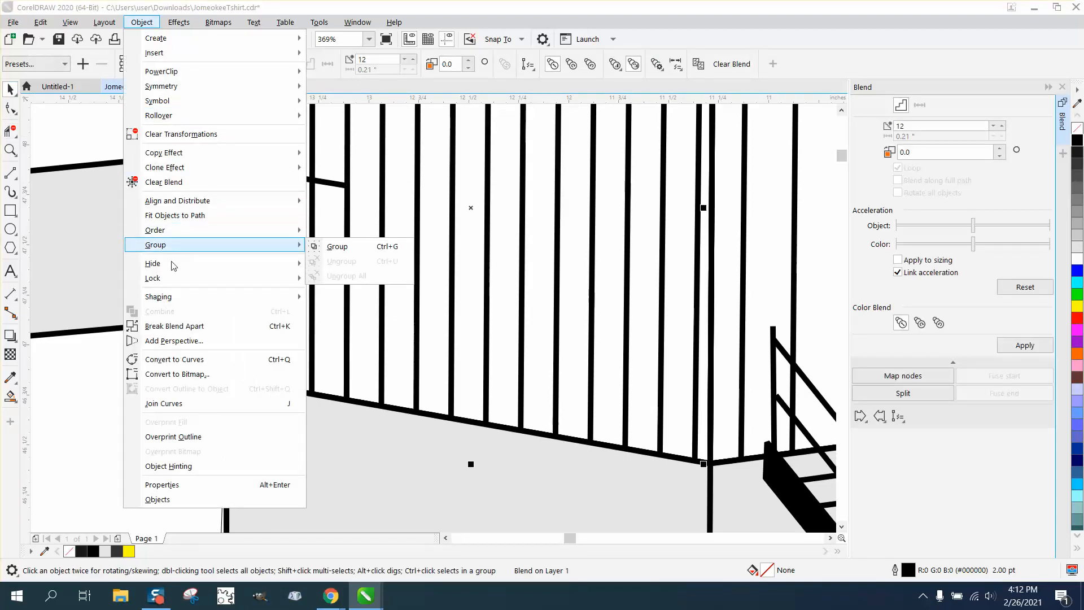
click(173, 326)
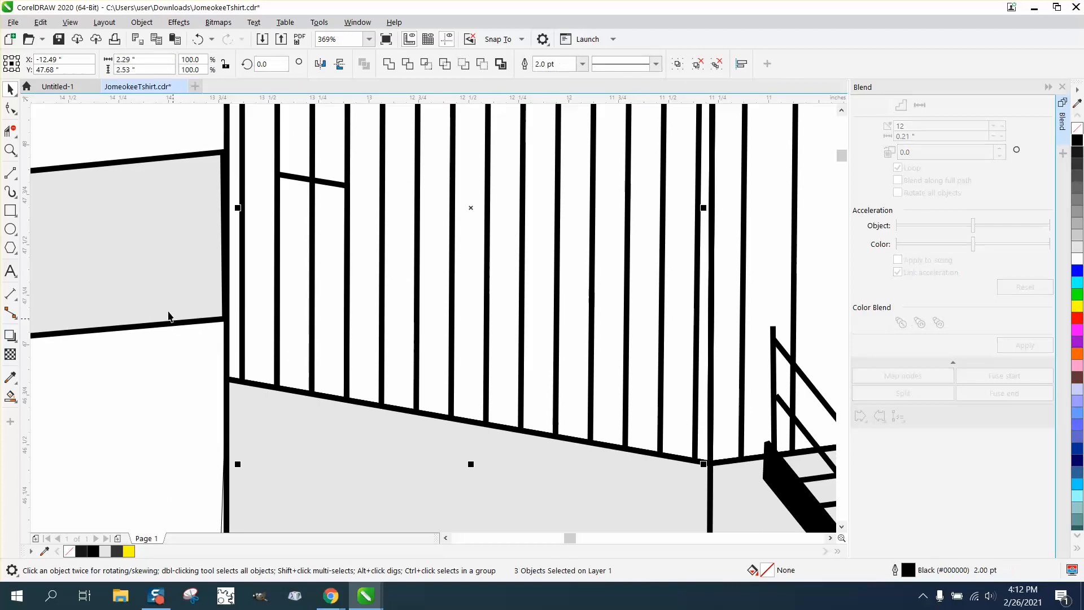
click(142, 22)
mouse_move(206, 253)
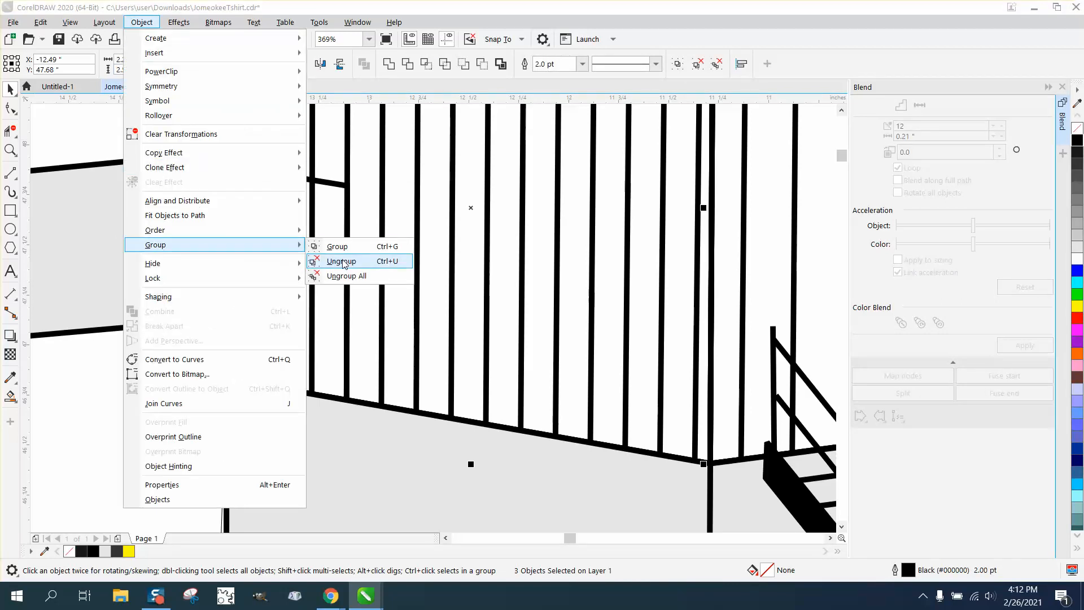
click(345, 260)
click(10, 131)
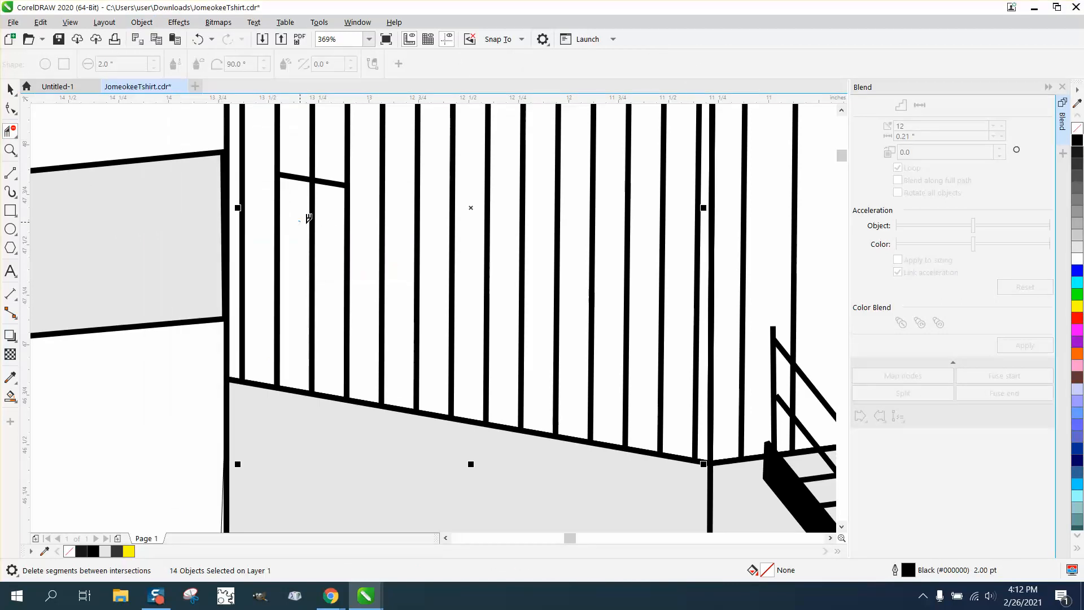
click(312, 220)
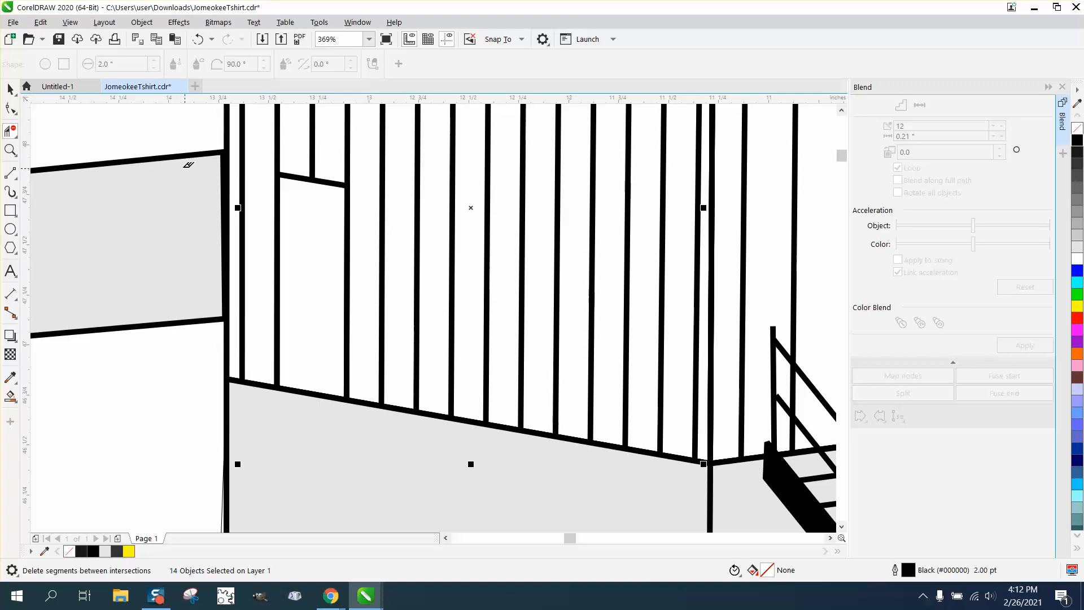
- Fill the door light gray with the Smart Fill tool
click(10, 398)
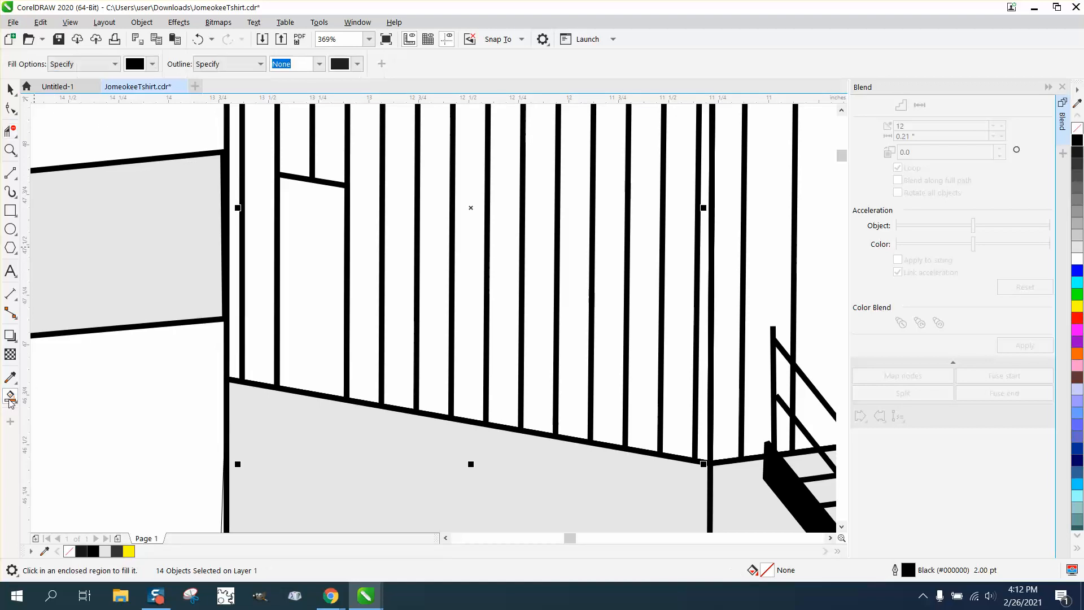
click(301, 297)
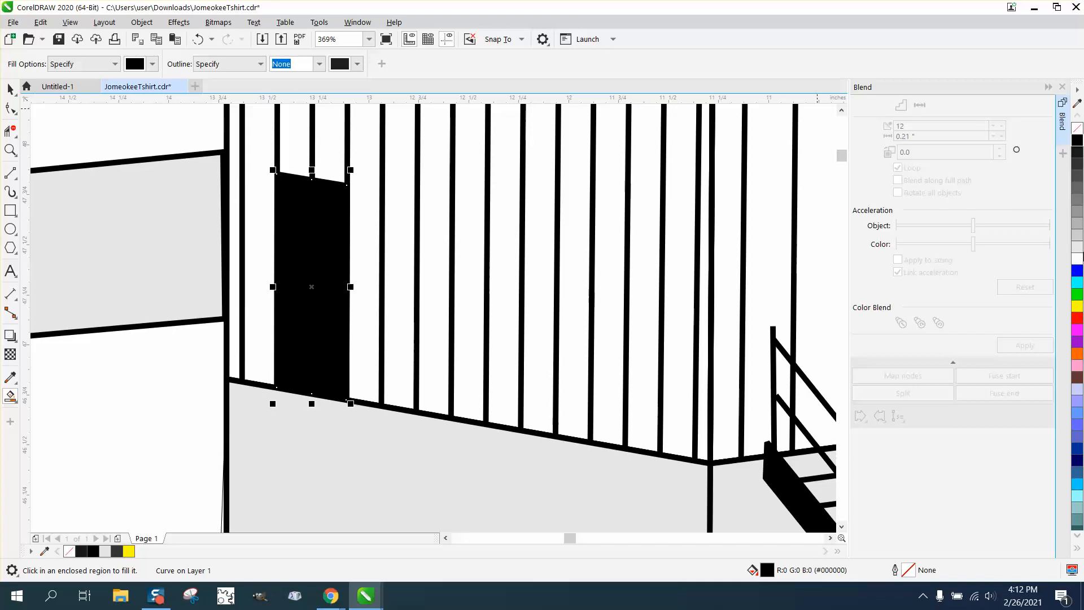
click(1079, 248)
- Fill the main building's front roof face gray with the Smart Fill tool
scroll(372, 271, down, 5)
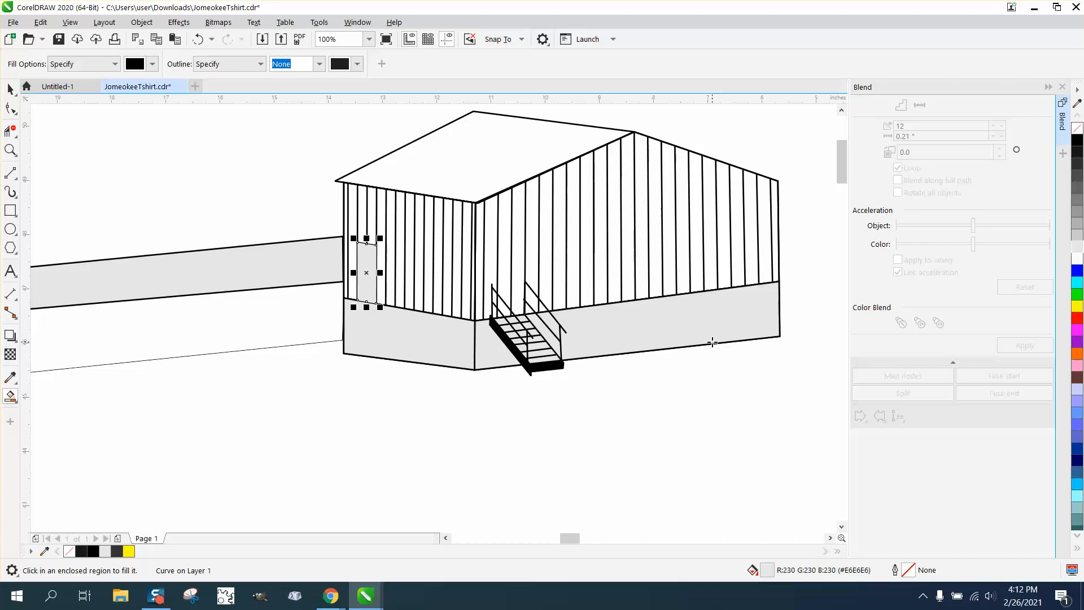
scroll(413, 336, down, 2)
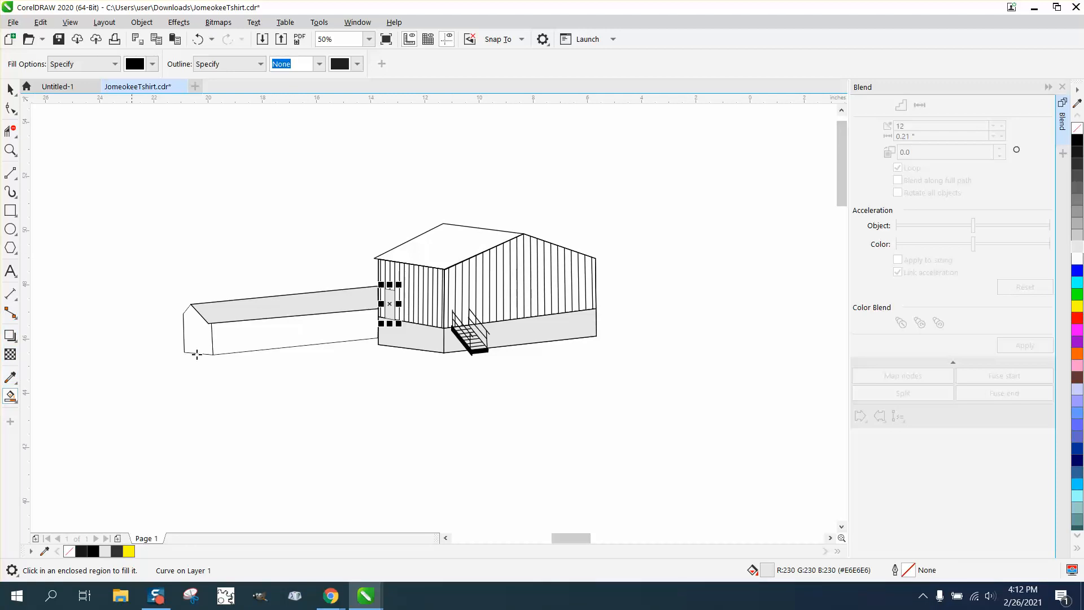
click(453, 251)
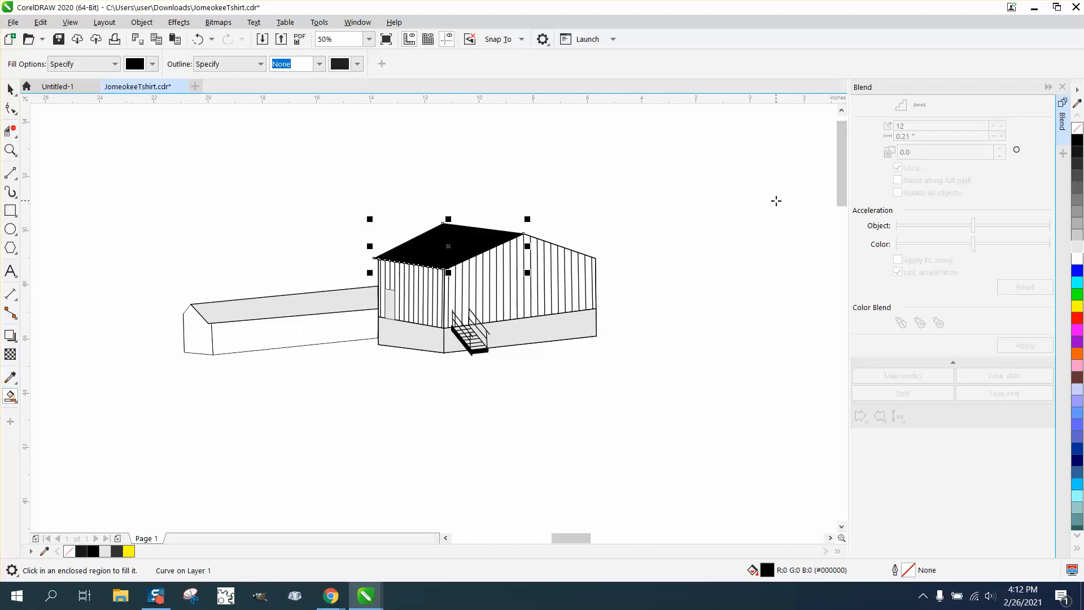
click(1078, 212)
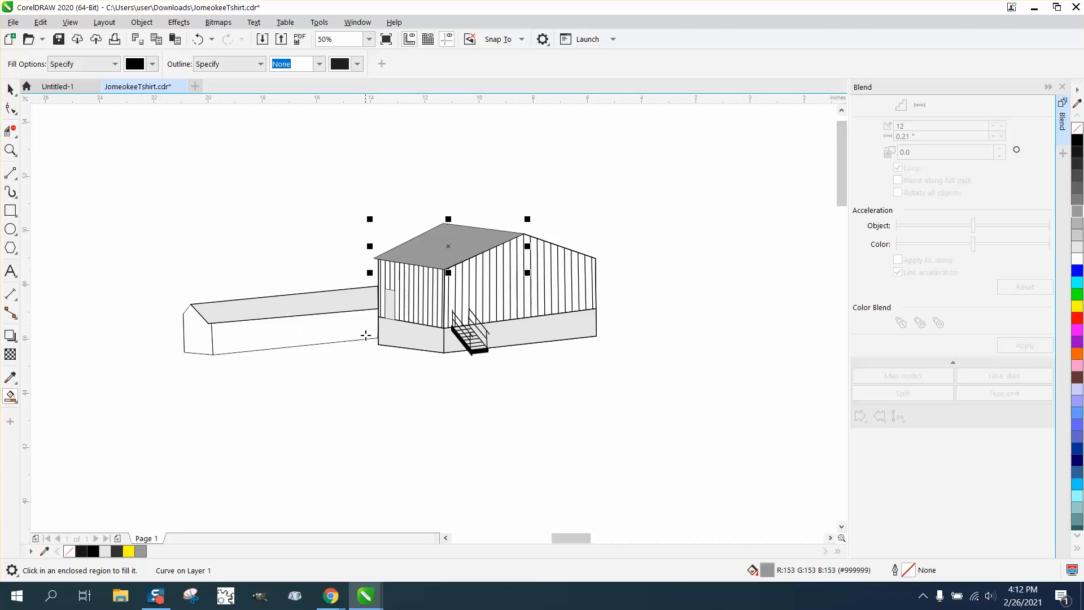
- Compare the staircase in the reference photo with the drawn staircase
scroll(366, 336, down, 1)
scroll(384, 419, down, 1)
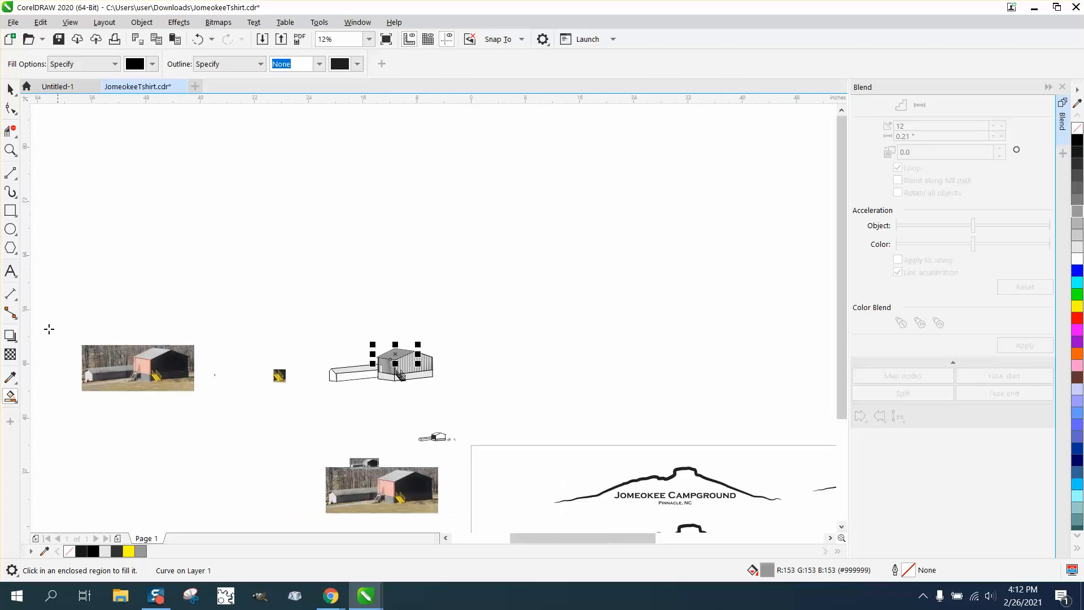
click(10, 149)
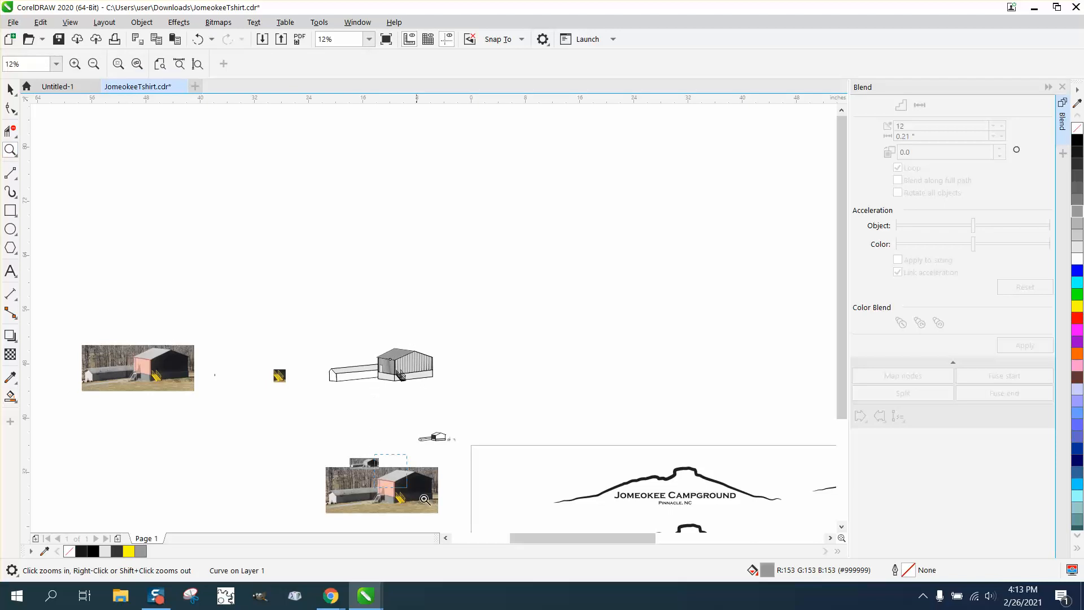
drag(366, 455, 464, 514)
drag(255, 310, 361, 411)
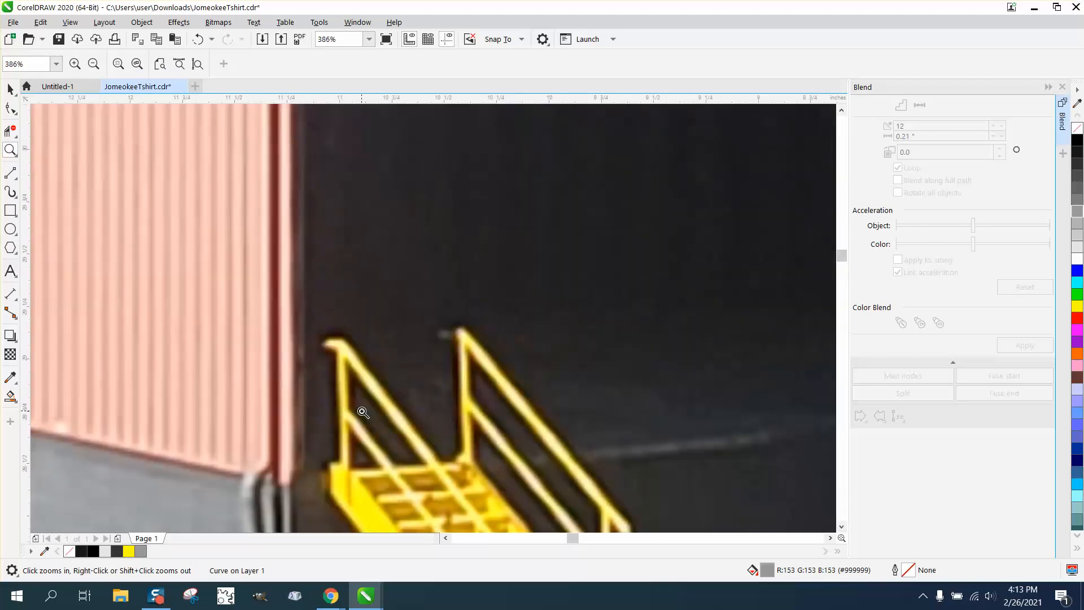
scroll(355, 402, down, 2)
scroll(353, 396, down, 2)
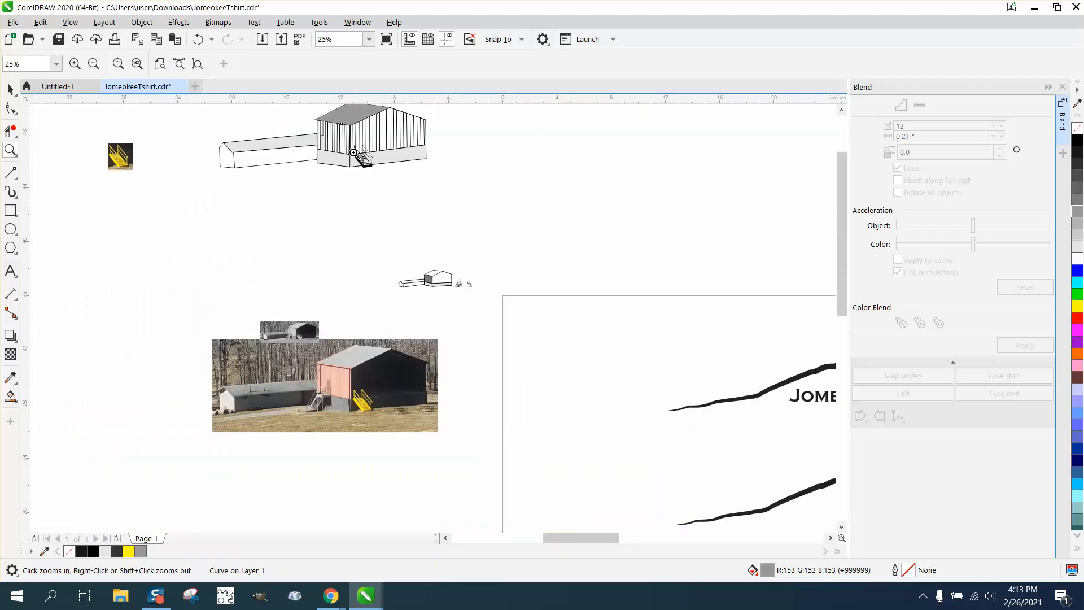
drag(397, 172, 399, 172)
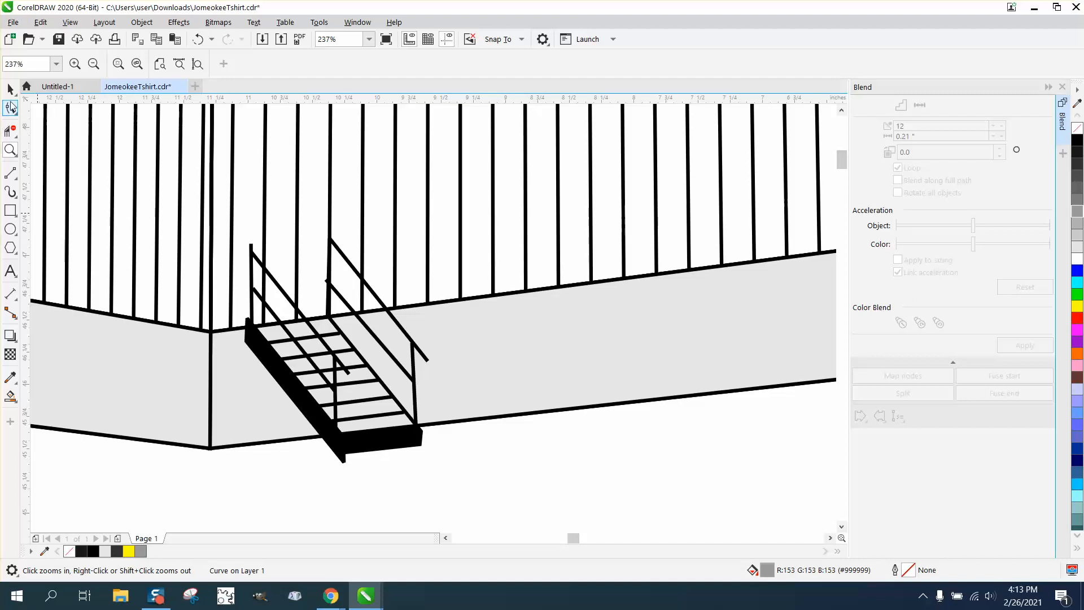
- Group the staircase's 20 parts and nudge the group downward off the building
click(11, 89)
click(418, 436)
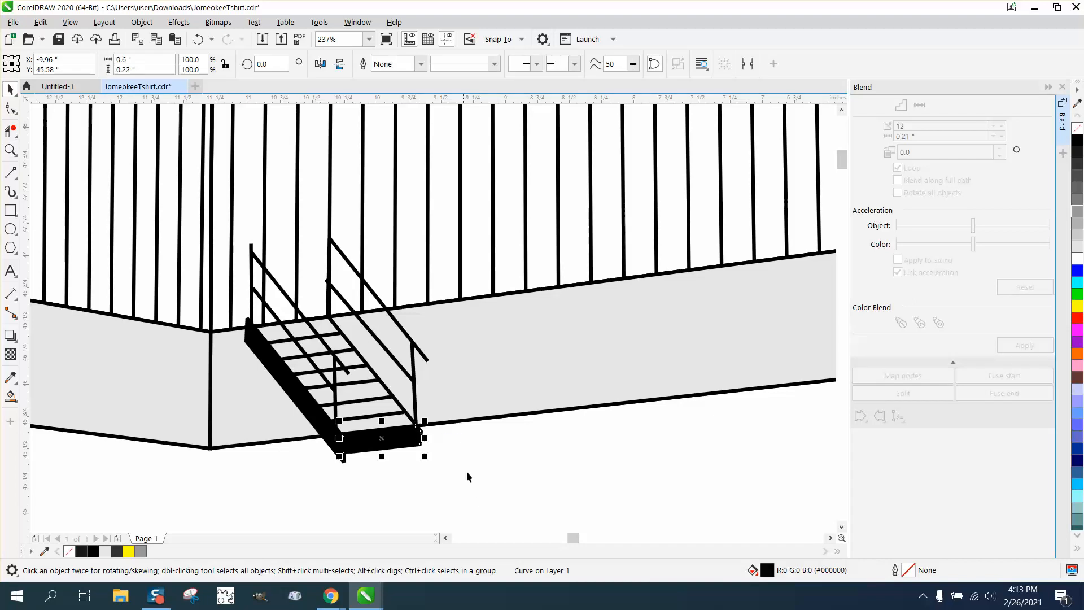
drag(451, 496, 240, 209)
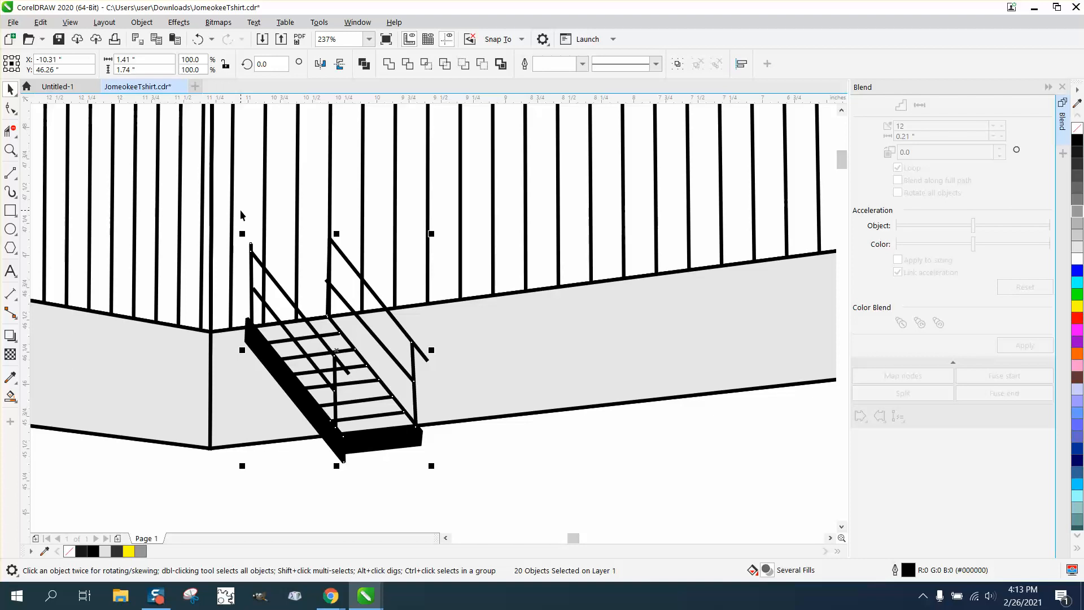
key(ctrl+g)
key(Down)
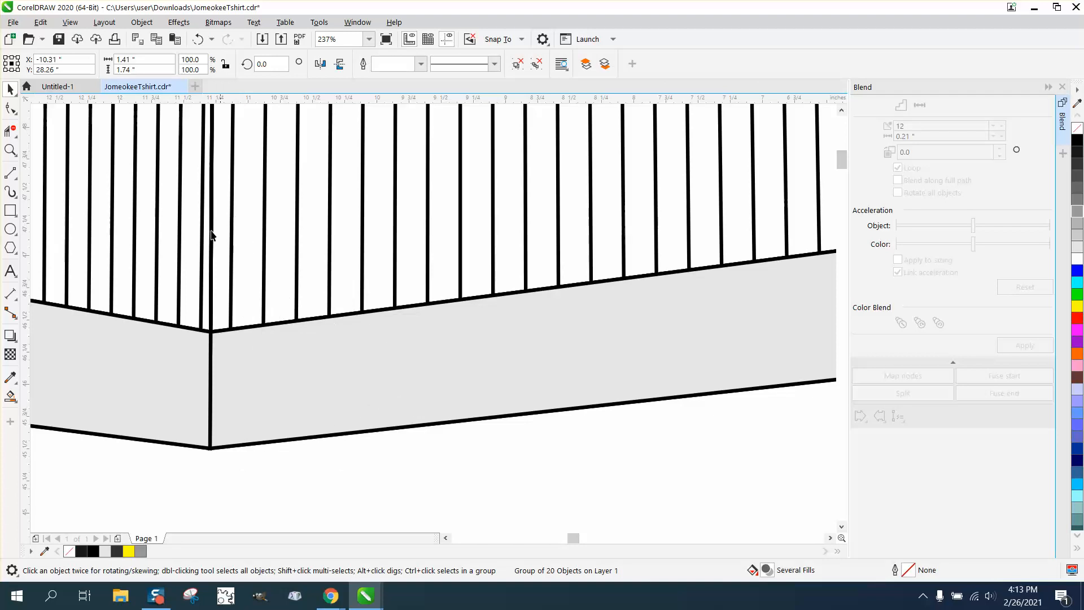
- Draw a horizontal line across the siding lines and delete the siding segment below it
click(15, 182)
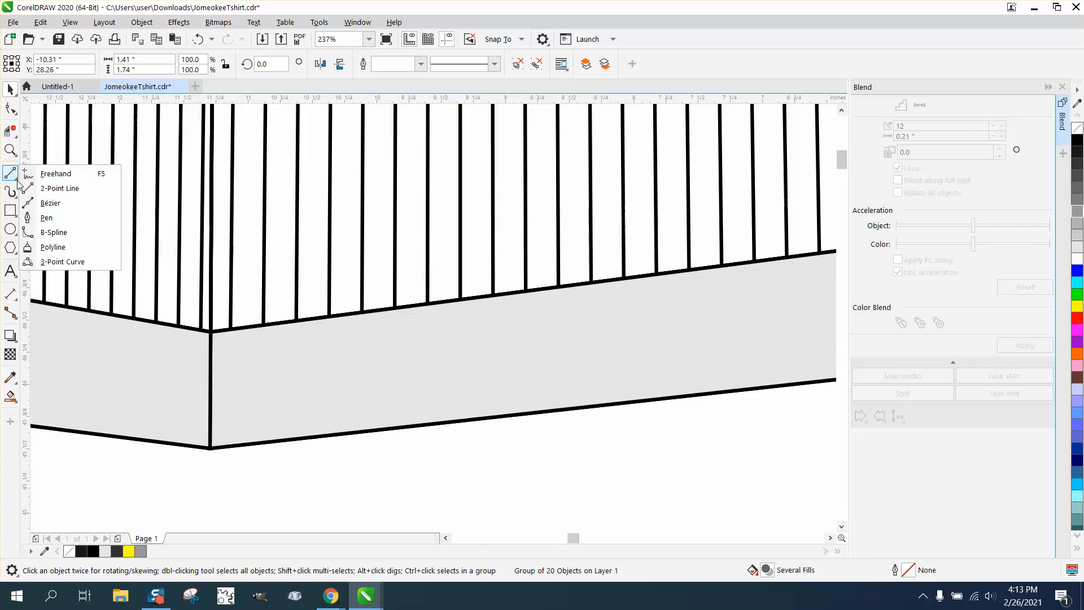
click(53, 187)
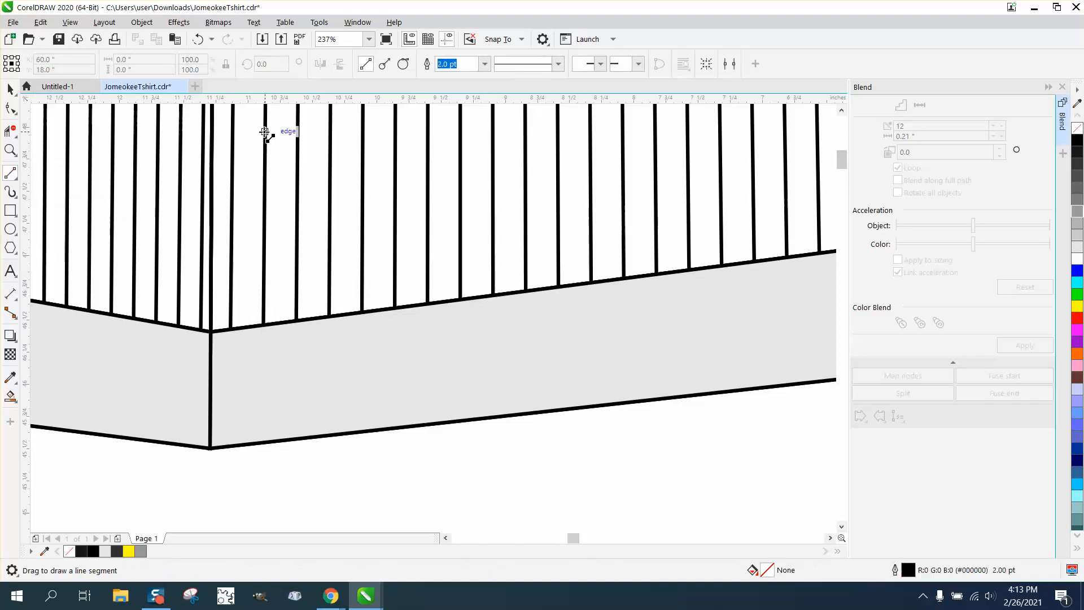
drag(261, 132, 333, 131)
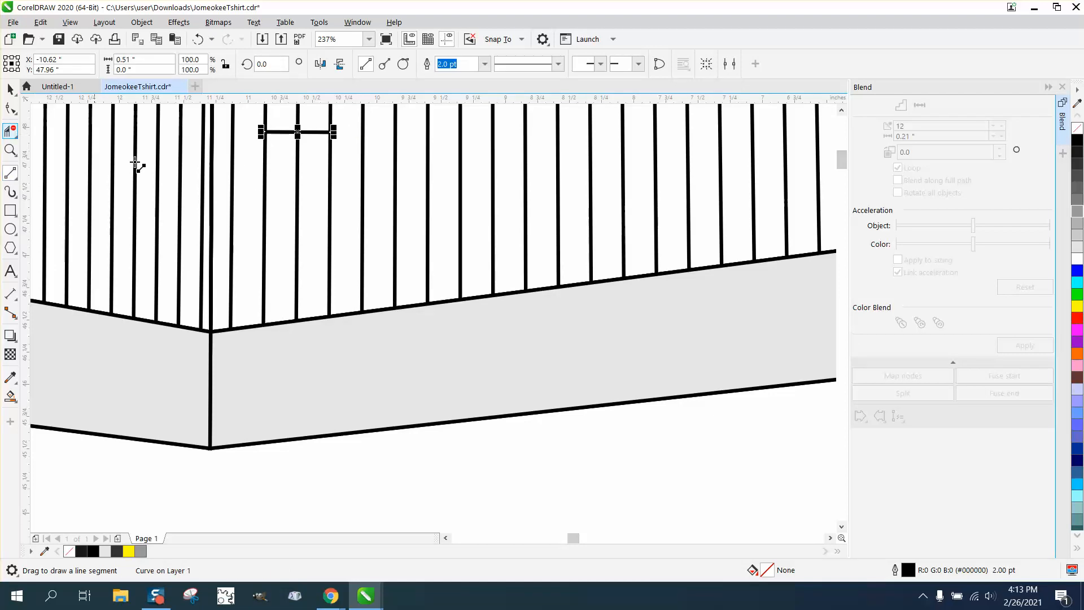
click(10, 131)
click(42, 162)
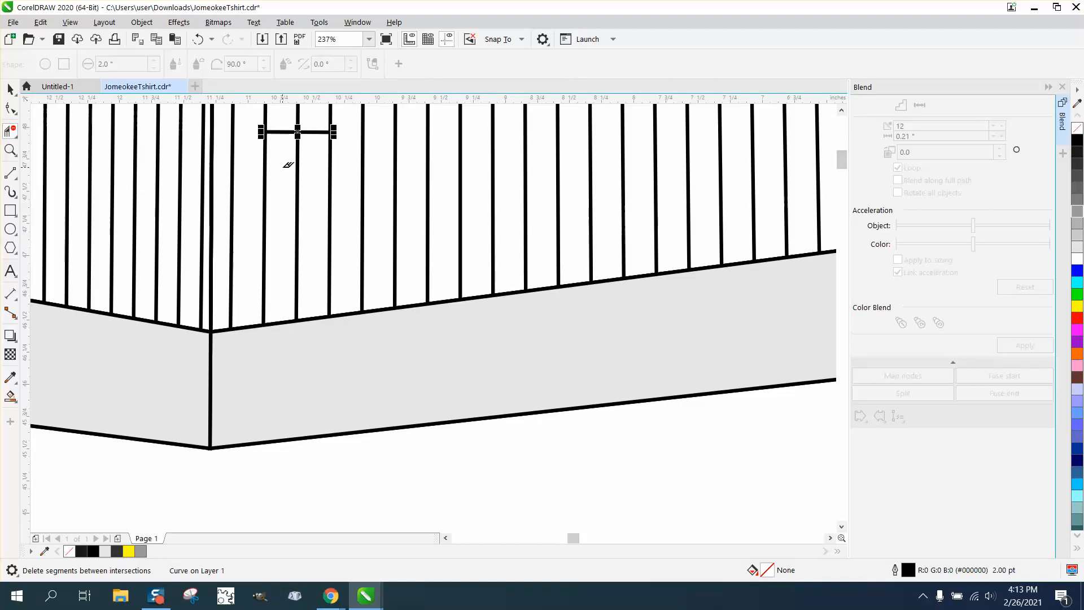
click(297, 166)
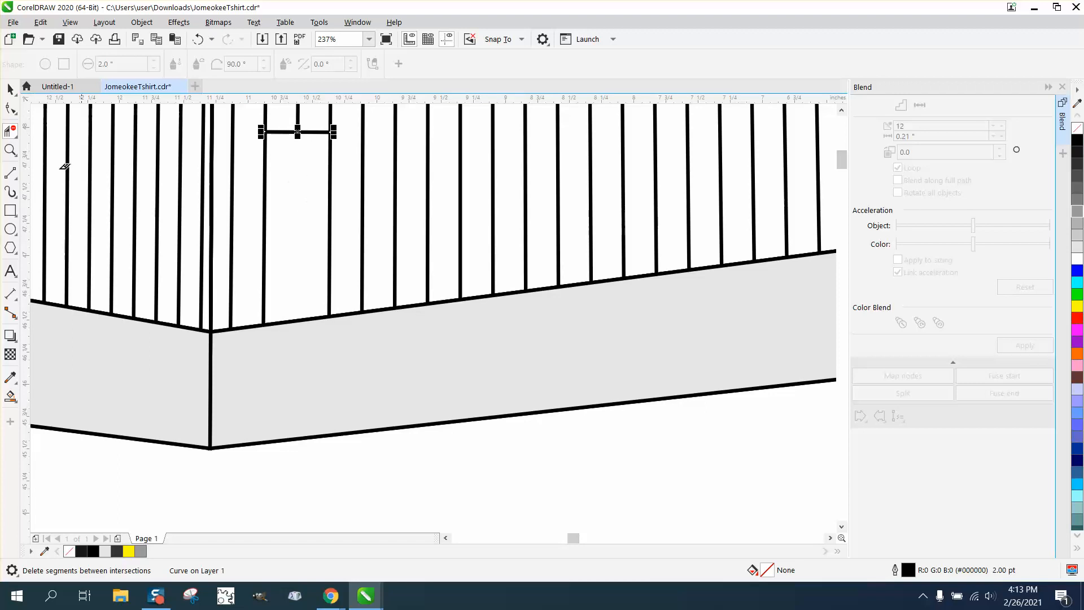
- Undo the last three changes, then move the staircase group to the right, off the building
click(10, 90)
scroll(248, 318, down, 3)
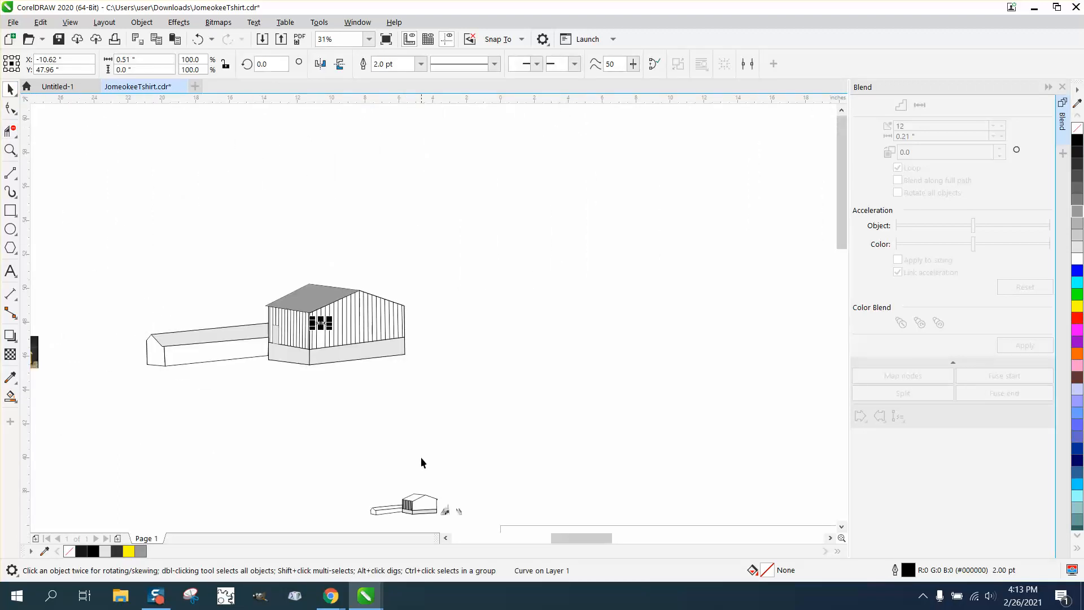
scroll(402, 462, down, 1)
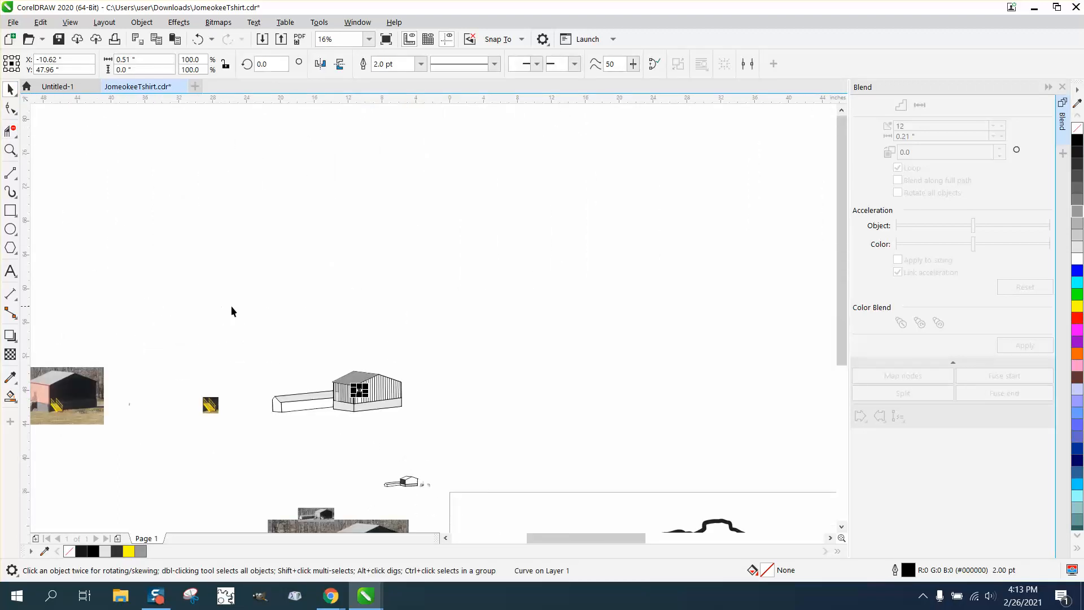
click(10, 150)
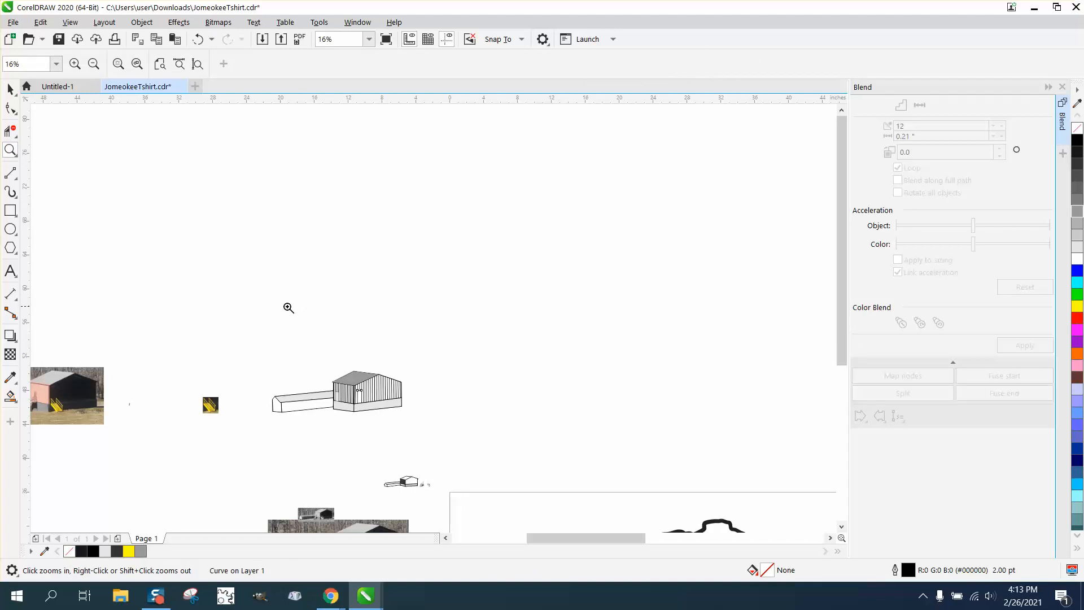
mouse_move(234, 296)
mouse_down()
mouse_move(288, 387)
mouse_move(567, 513)
mouse_up()
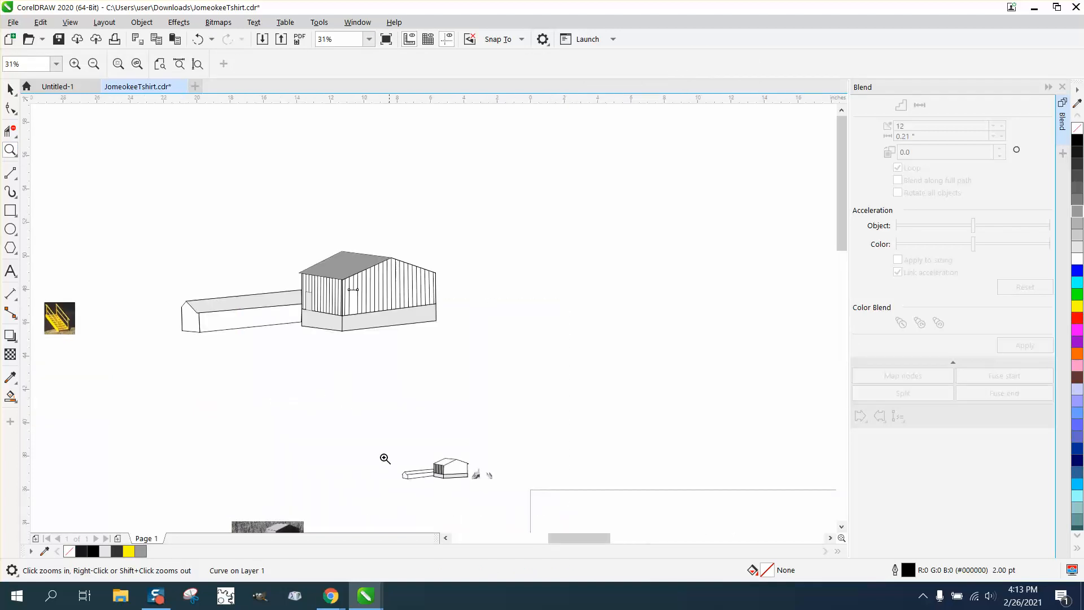
drag(363, 442, 521, 512)
scroll(433, 472, down, 3)
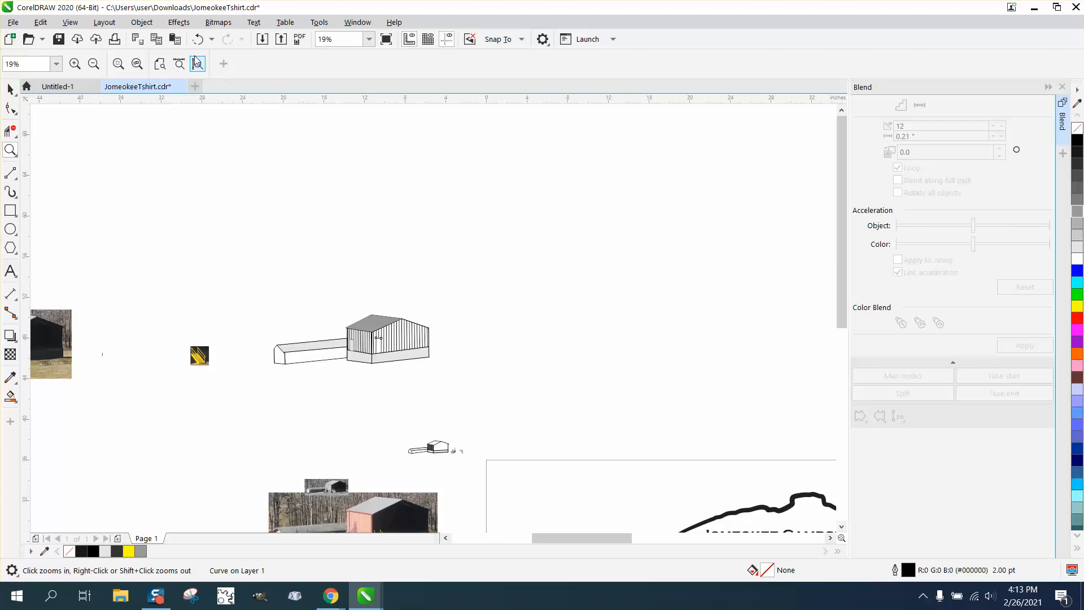
click(199, 39)
click(199, 41)
click(199, 40)
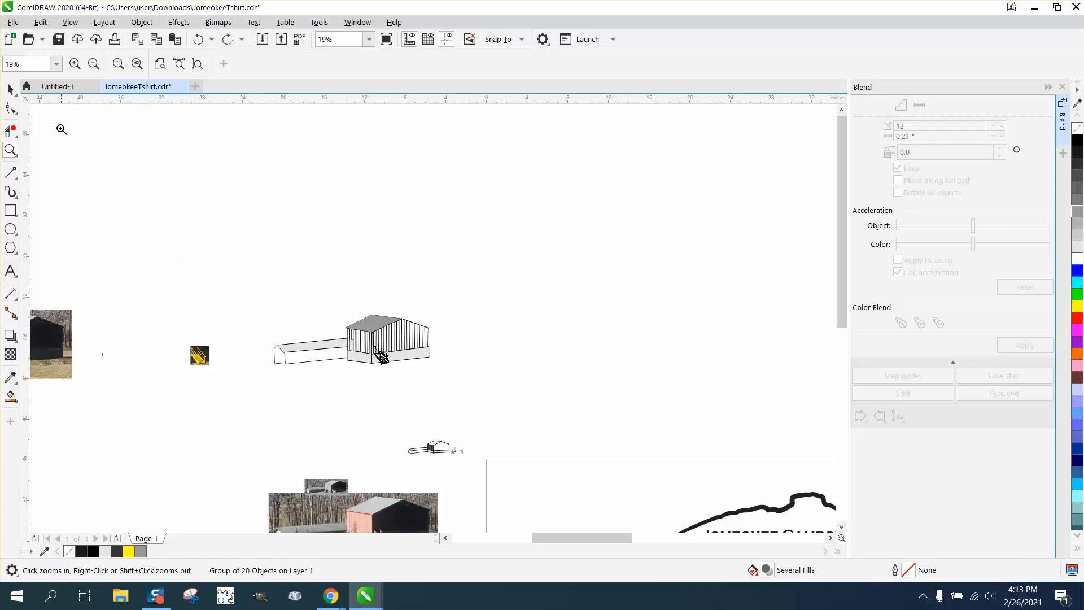
click(11, 89)
key(Right)
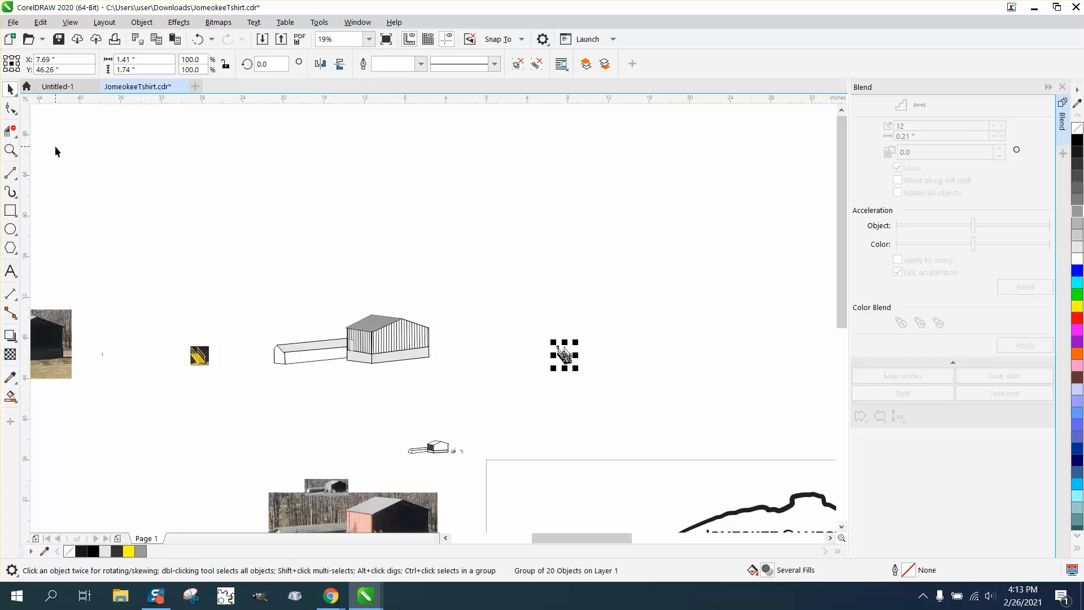
- Draw a short horizontal door-top line across the right wall's siding and delete the siding segment beneath it
key(z)
drag(322, 311, 500, 385)
click(17, 181)
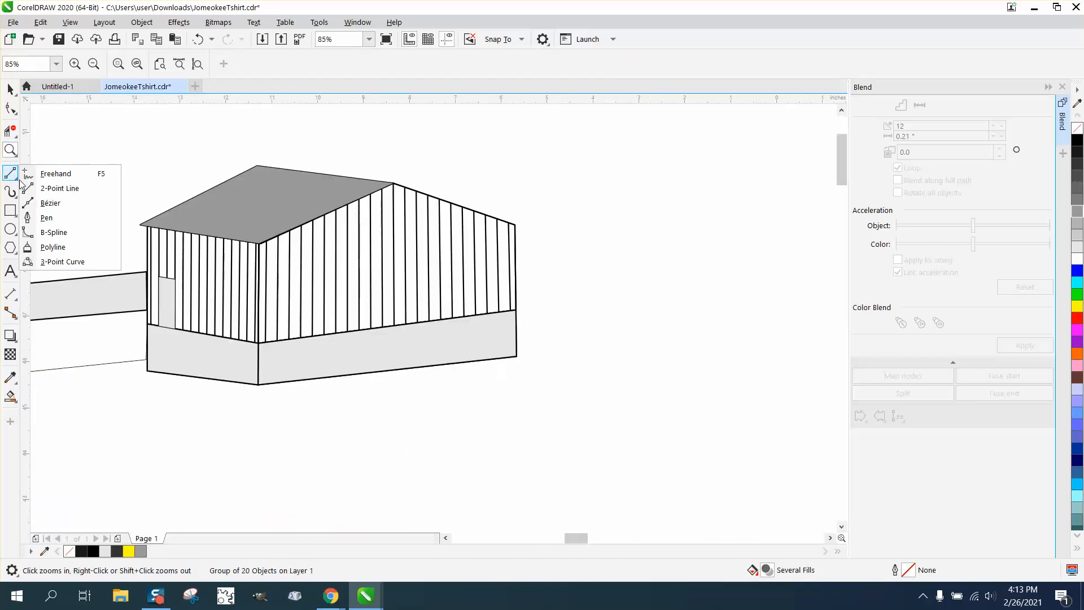
click(53, 186)
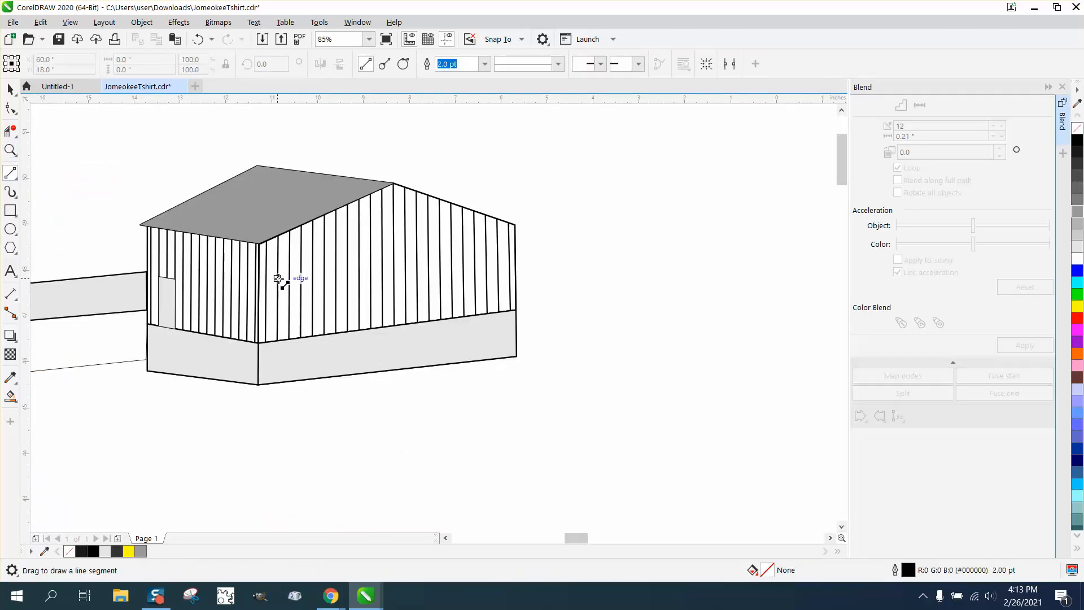
drag(279, 279, 302, 279)
click(14, 141)
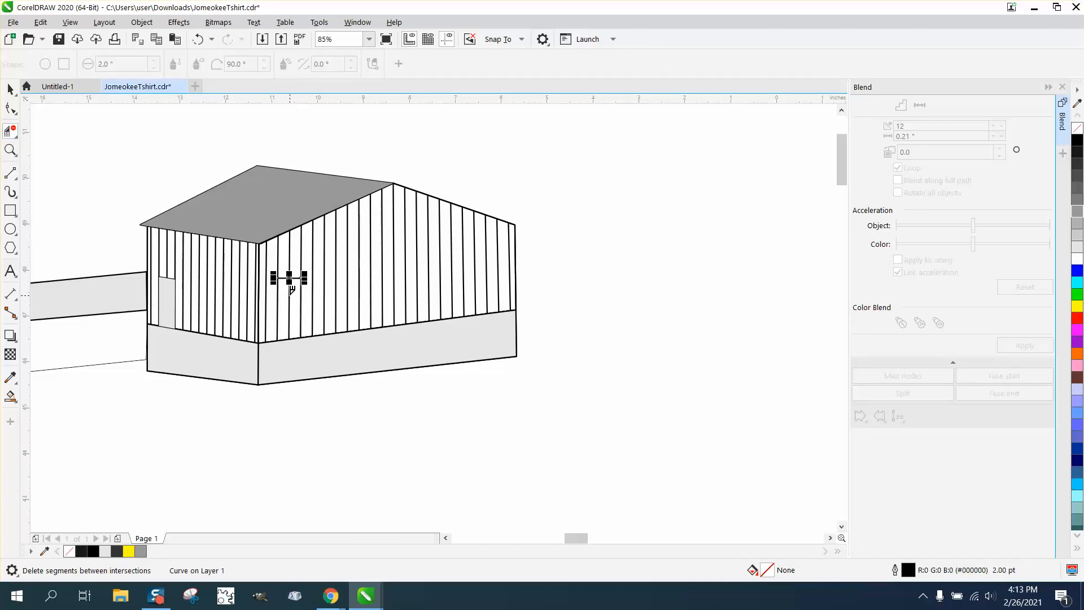
click(10, 88)
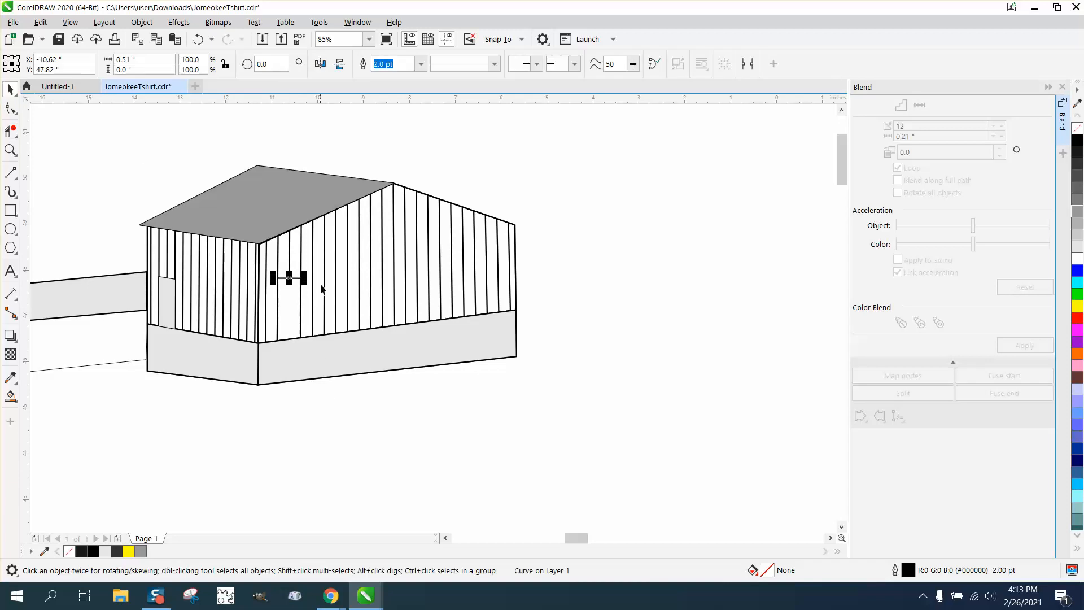
- Move the staircase back onto the building and fill the new door a pale gray with Smart Fill
scroll(365, 435, down, 2)
drag(675, 362, 745, 428)
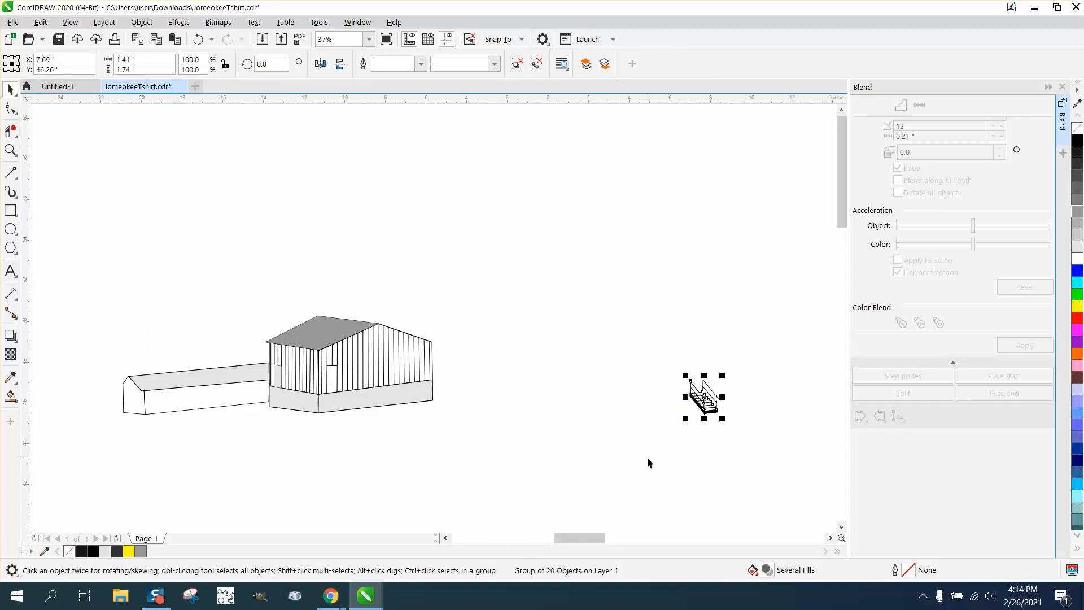
key(Left)
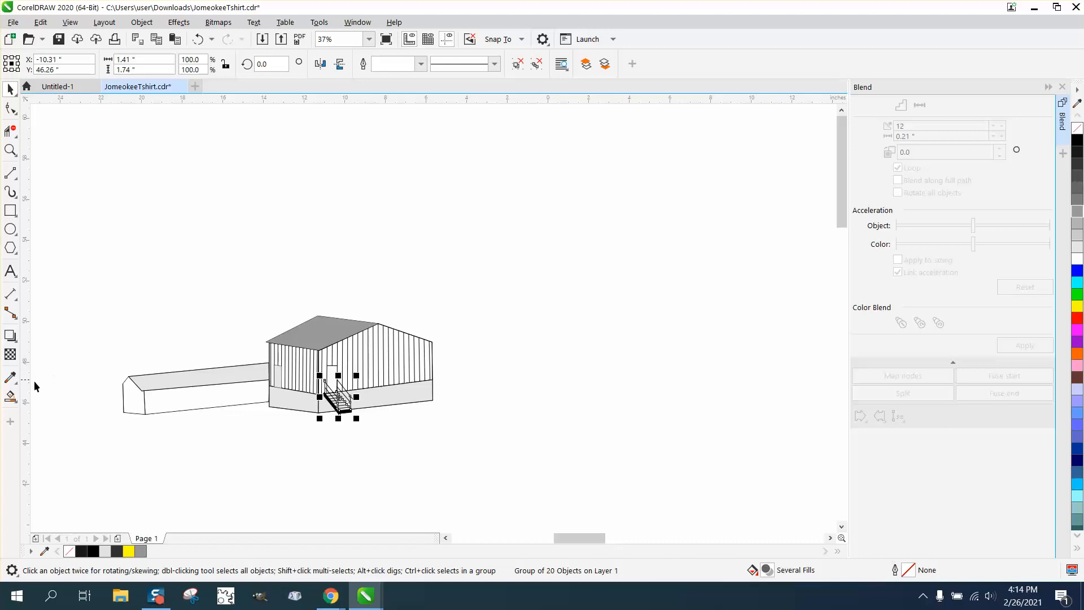
click(10, 396)
click(336, 377)
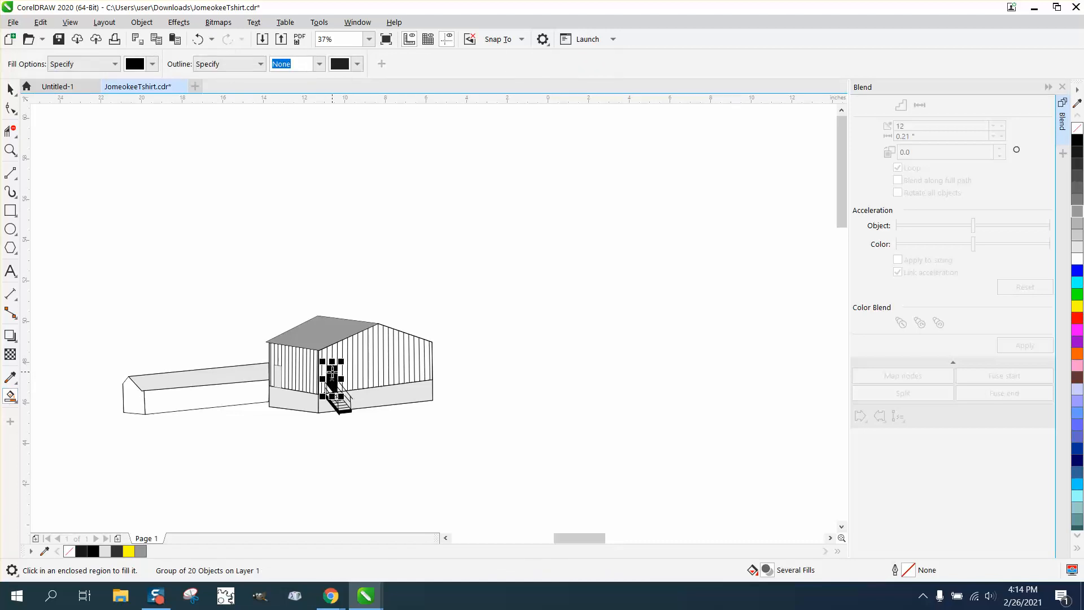
click(1078, 247)
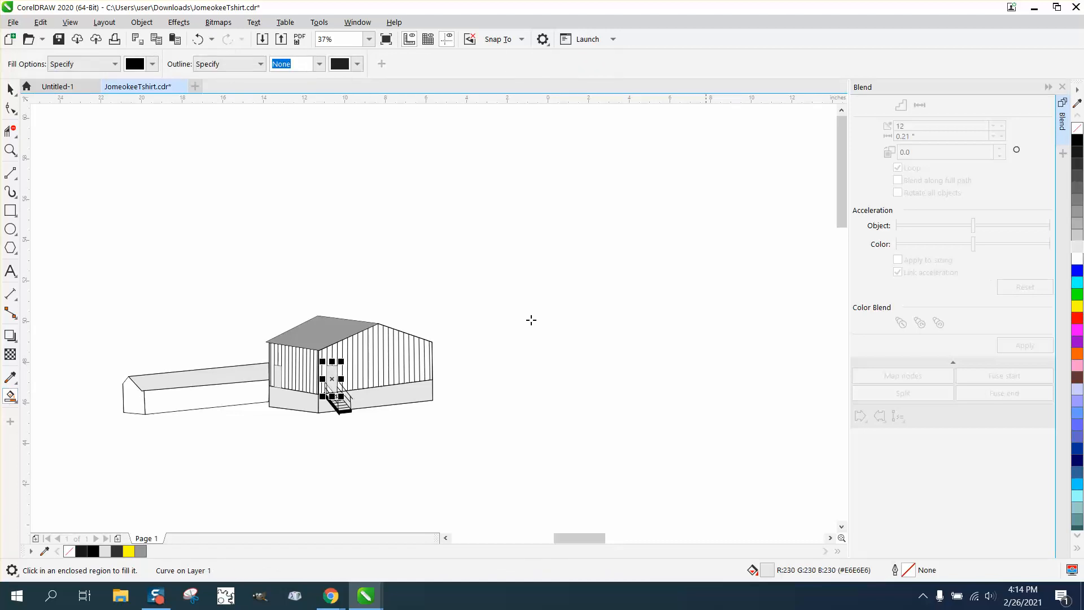
- Undo the door's pale gray color and its fill
click(10, 149)
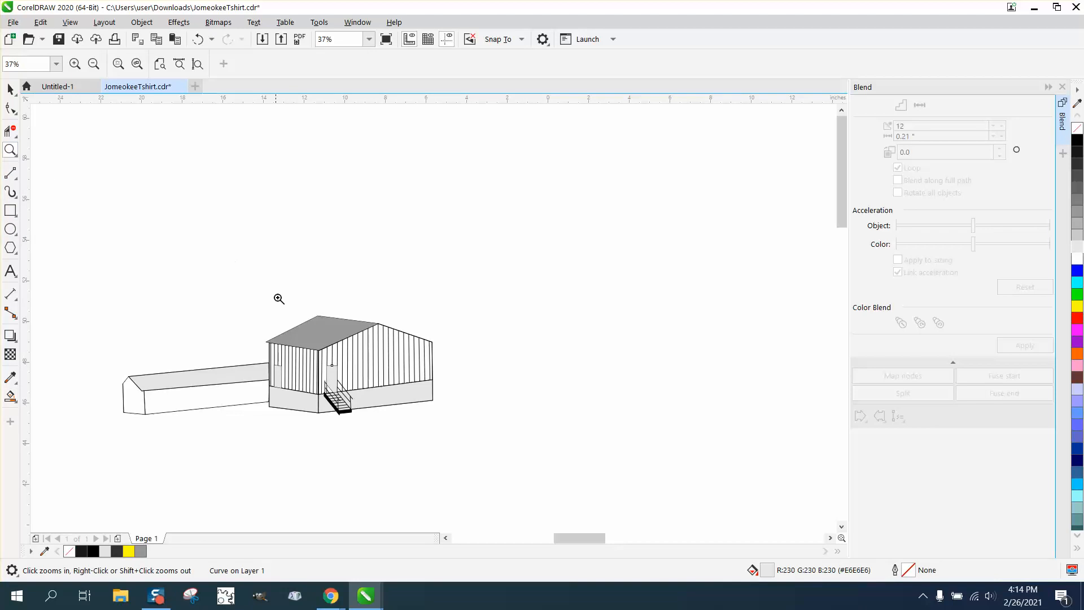
drag(288, 325, 437, 452)
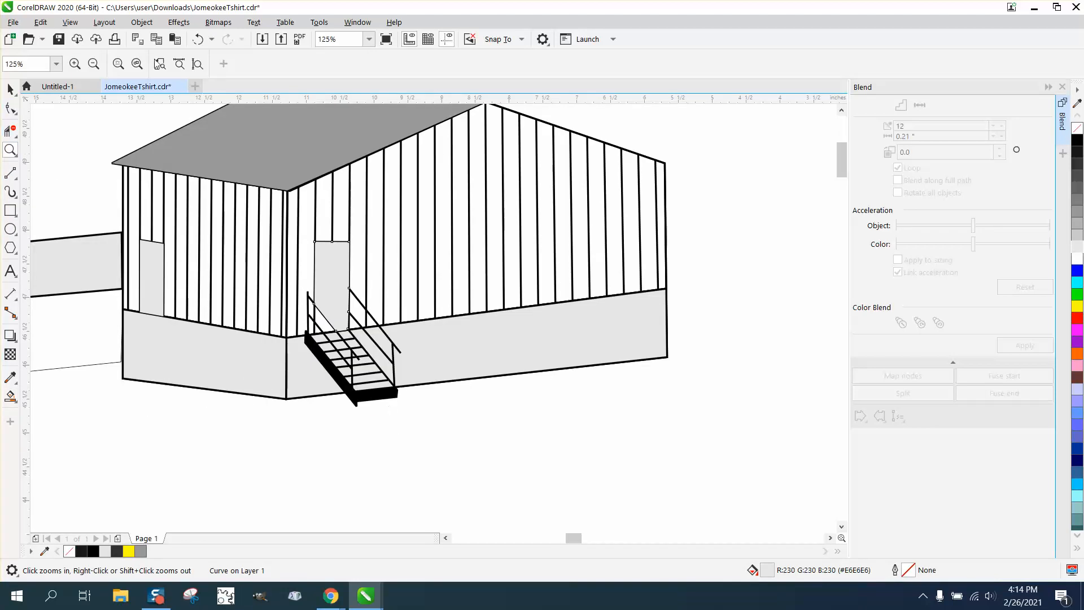
click(197, 39)
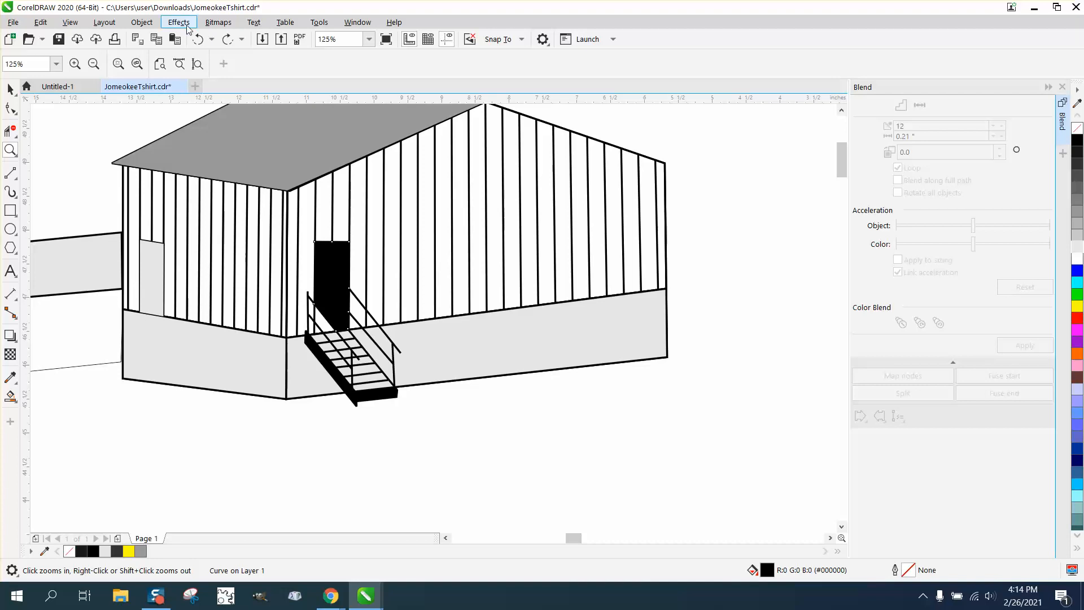
key(ctrl+z)
click(370, 499)
scroll(358, 413, down, 3)
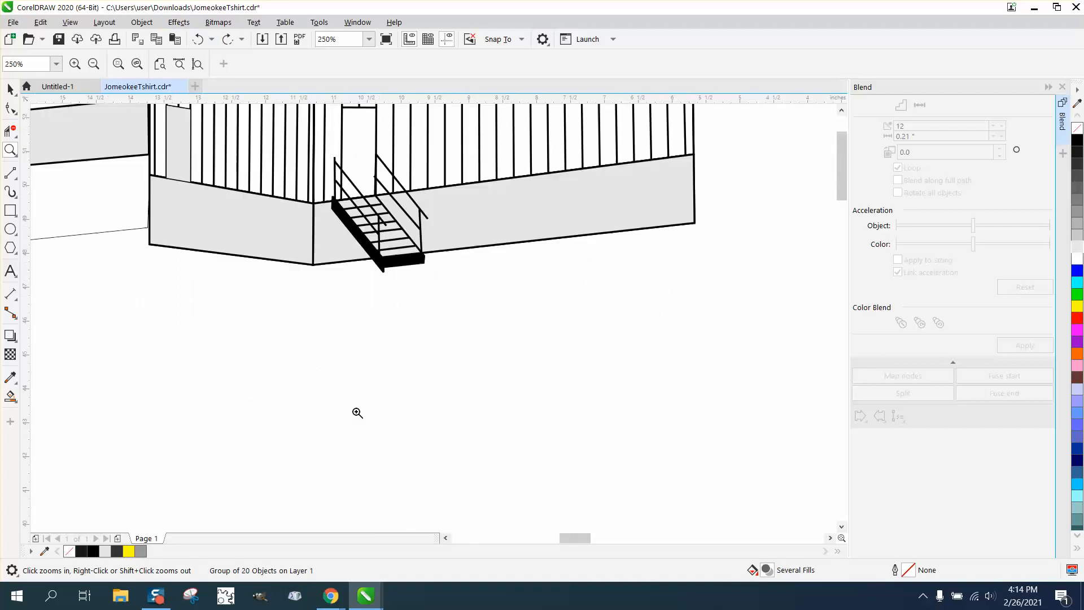
- Move the staircase aside and fill the right wall's door light gray with the Smart Fill tool
click(10, 89)
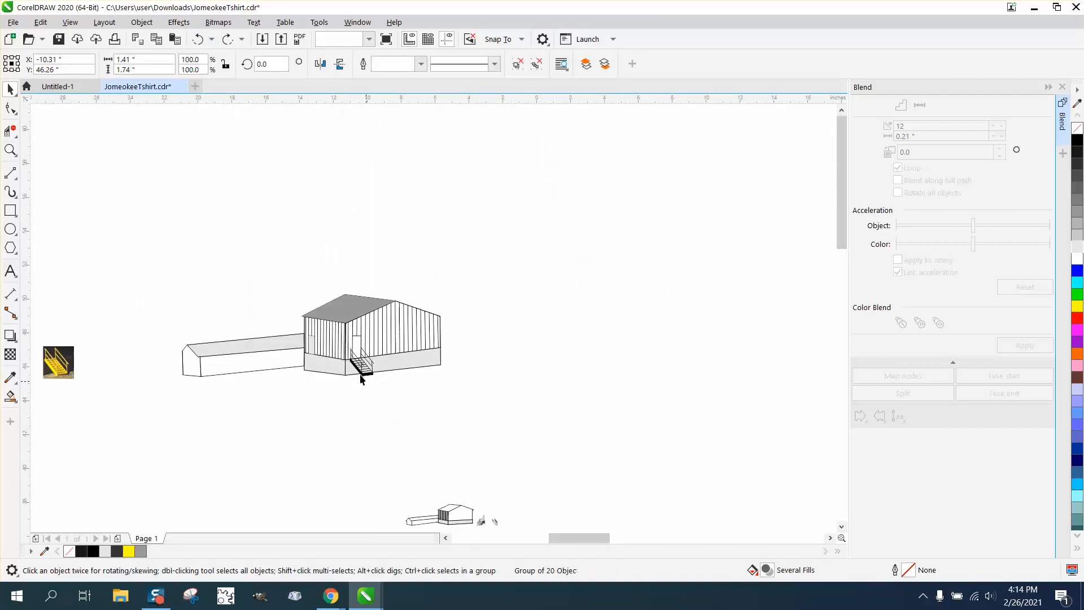
click(362, 373)
click(360, 376)
key(Right)
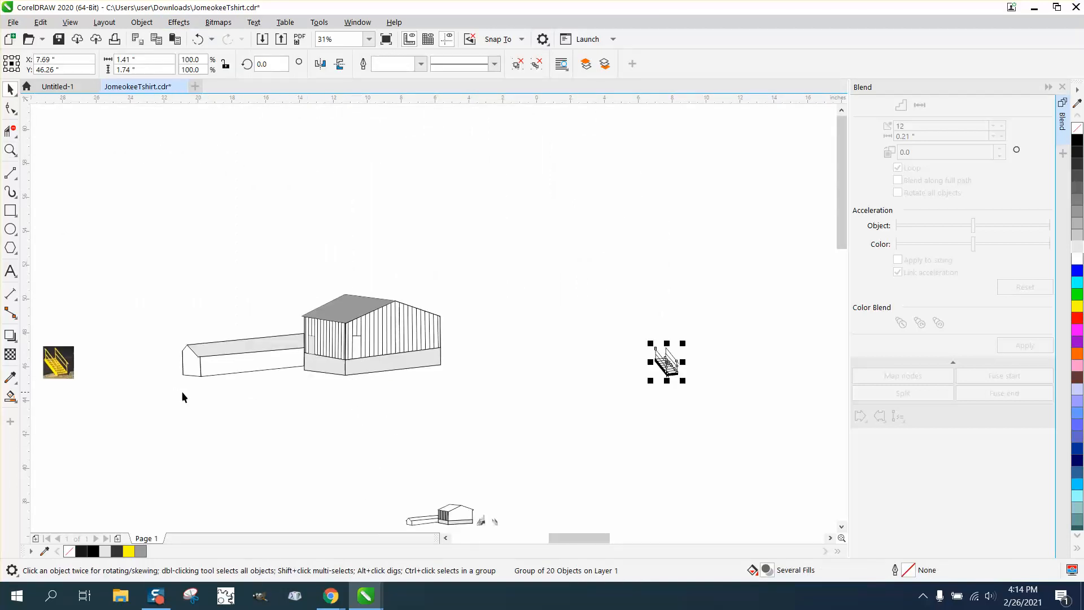
click(16, 398)
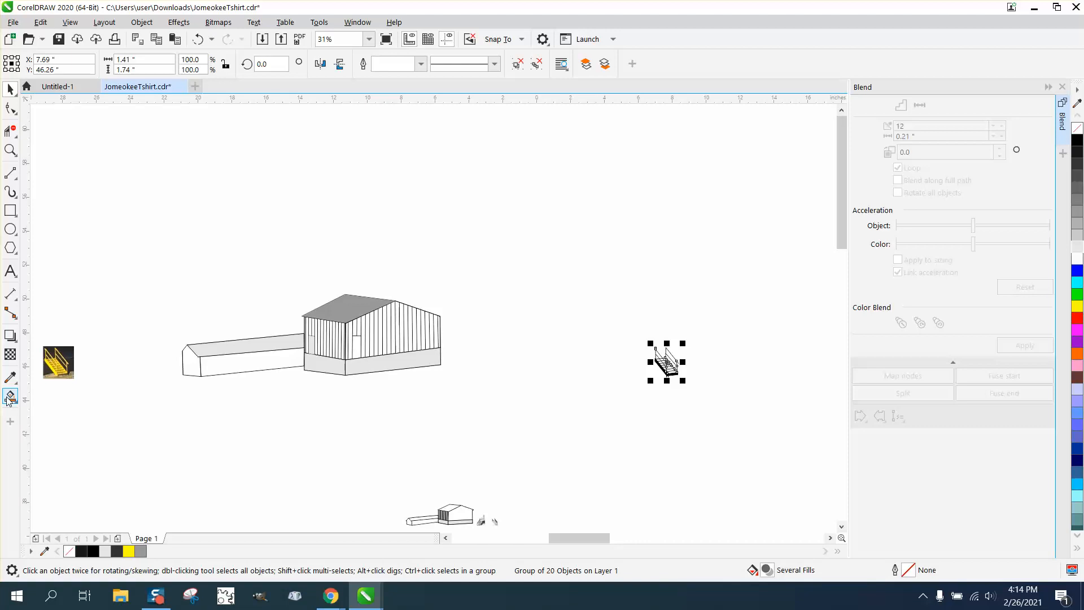
click(358, 349)
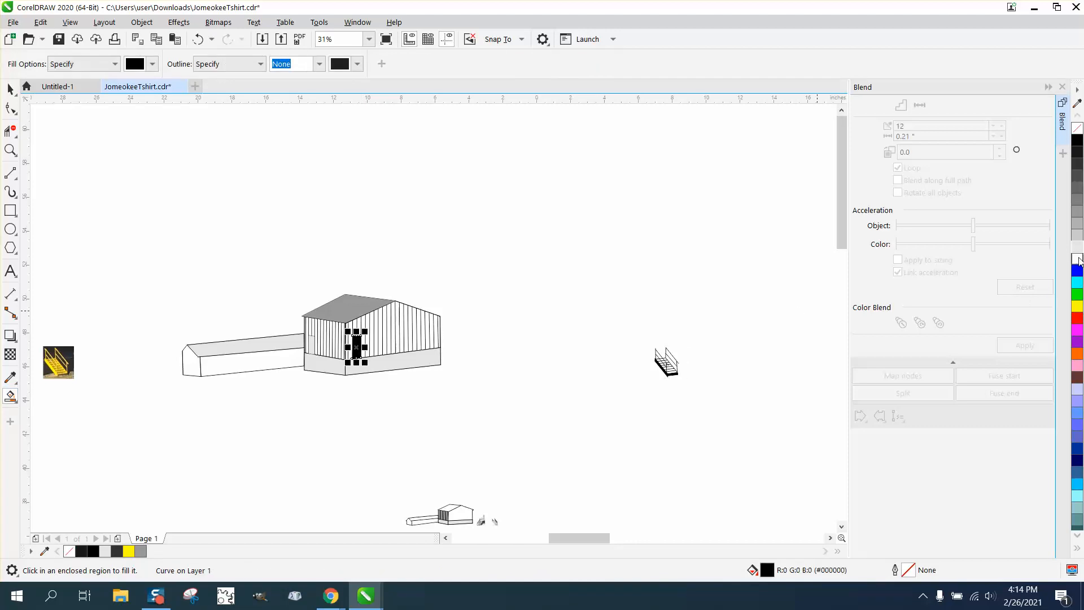
click(1077, 236)
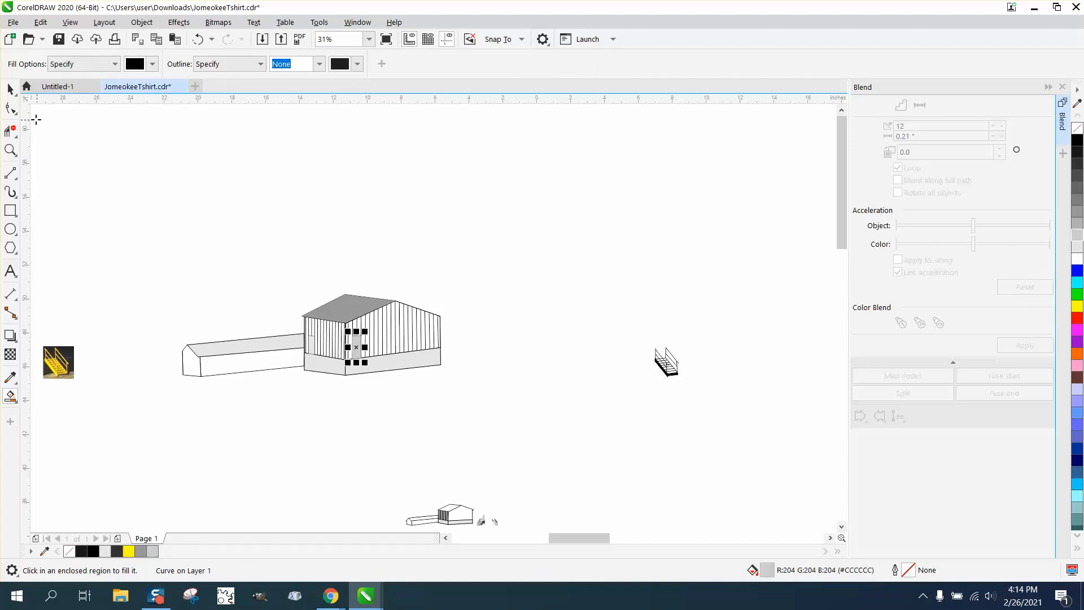
- Move the staircase back onto the building in front of the right wall's door
click(16, 99)
click(587, 327)
click(10, 89)
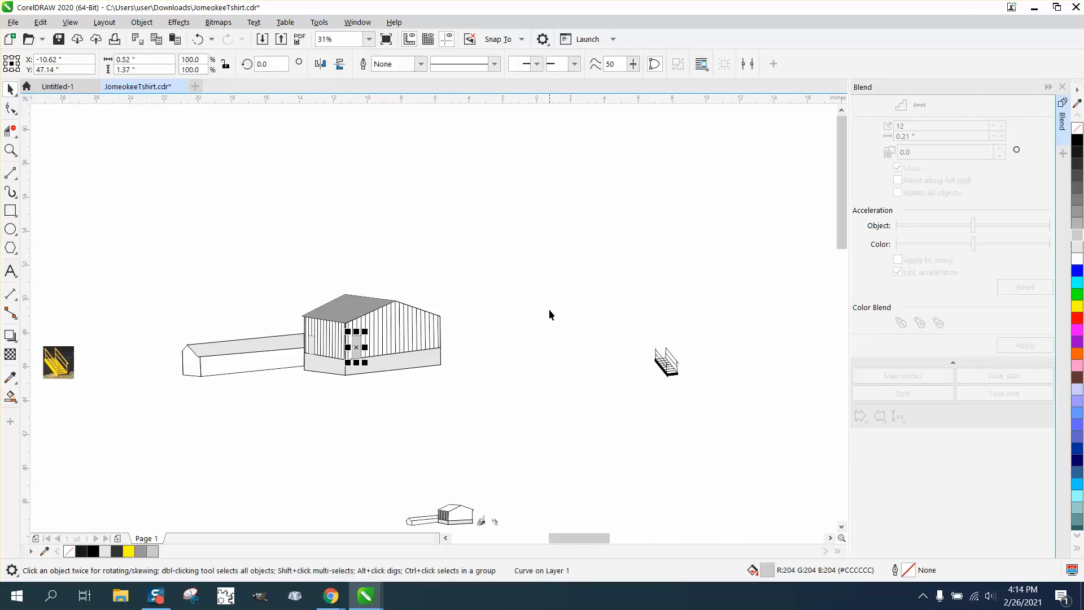
drag(613, 339, 693, 440)
key(Left)
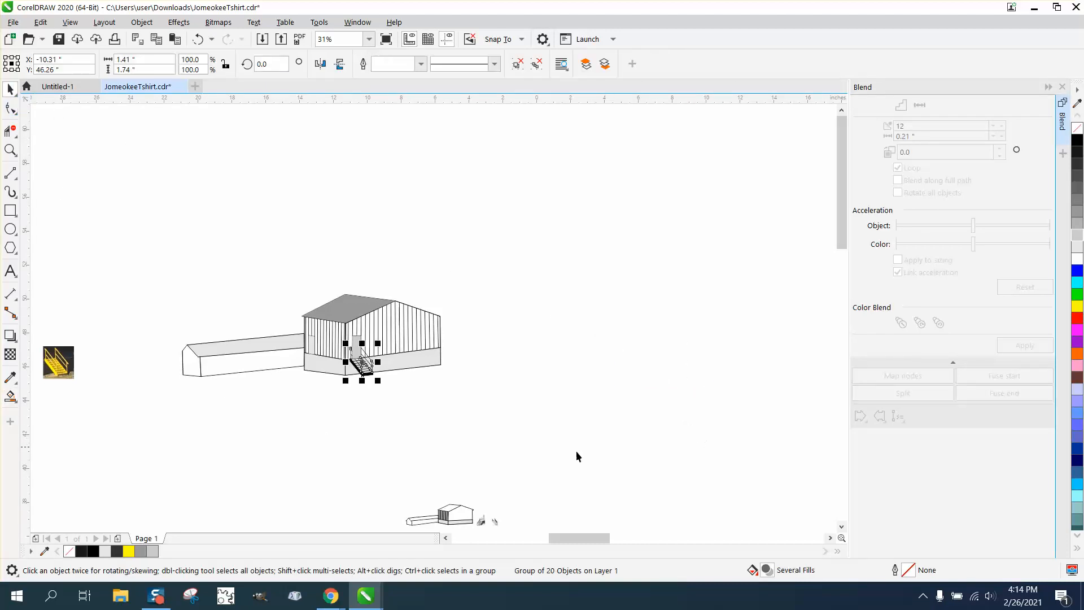
- Group the building and staircase together and move the group onto the logo page below the lower mountain outline
mouse_move(160, 266)
mouse_down()
mouse_move(234, 335)
mouse_move(545, 412)
mouse_up()
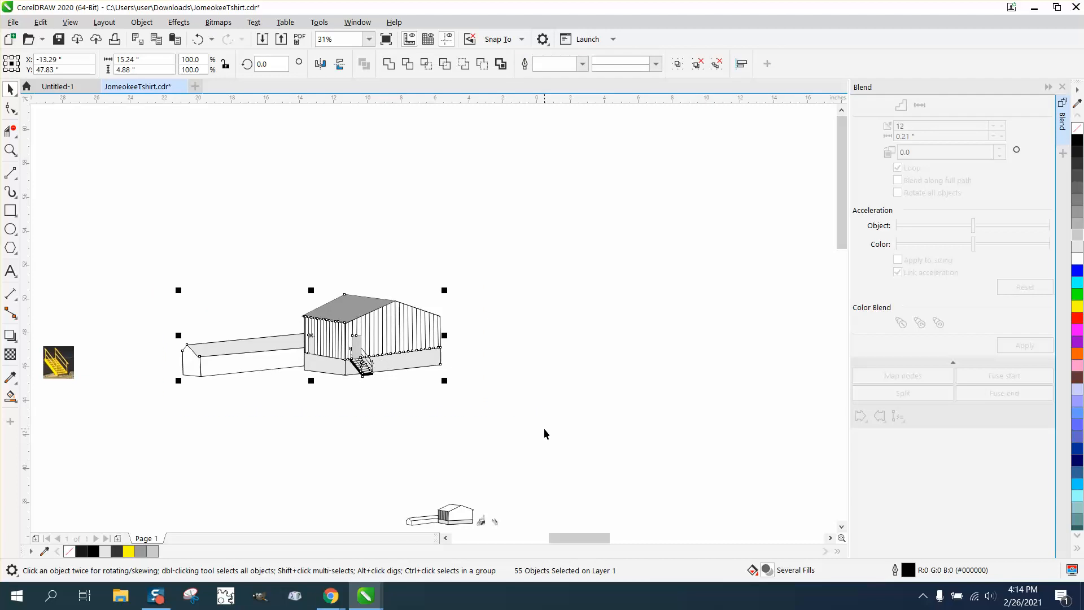
key(ctrl+g)
scroll(313, 251, down, 2)
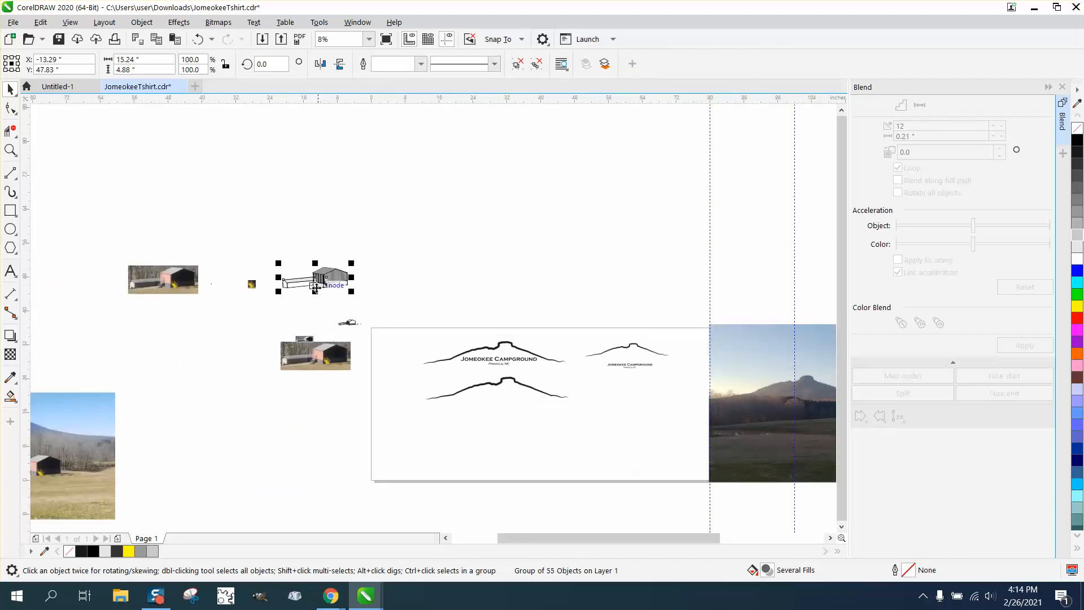
drag(326, 283, 506, 404)
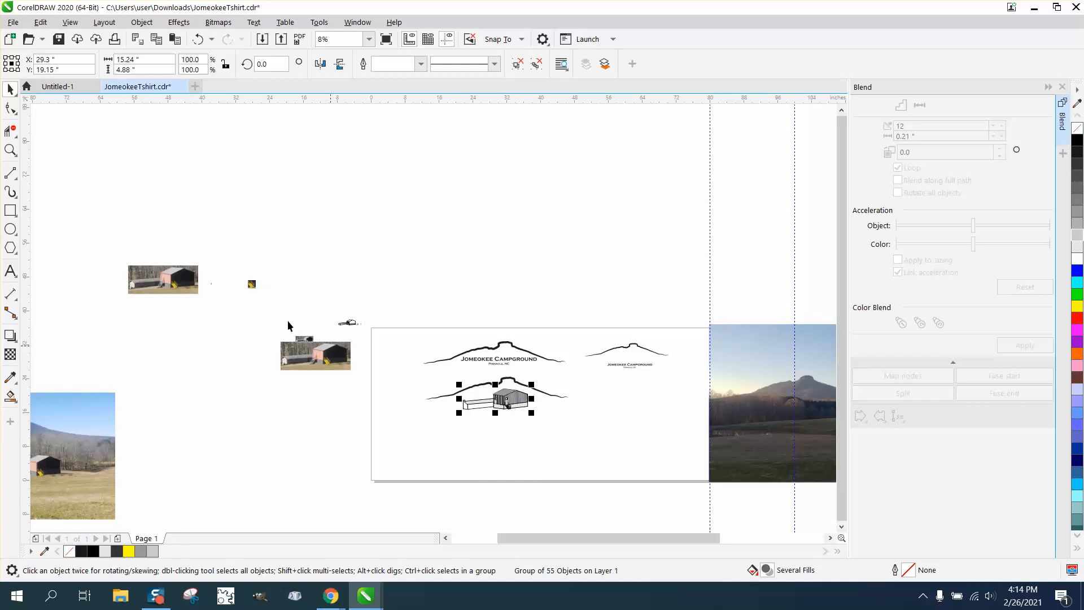
- Move the lower mountain outline down and place the building group beneath the Jomeokee Campground title
click(11, 151)
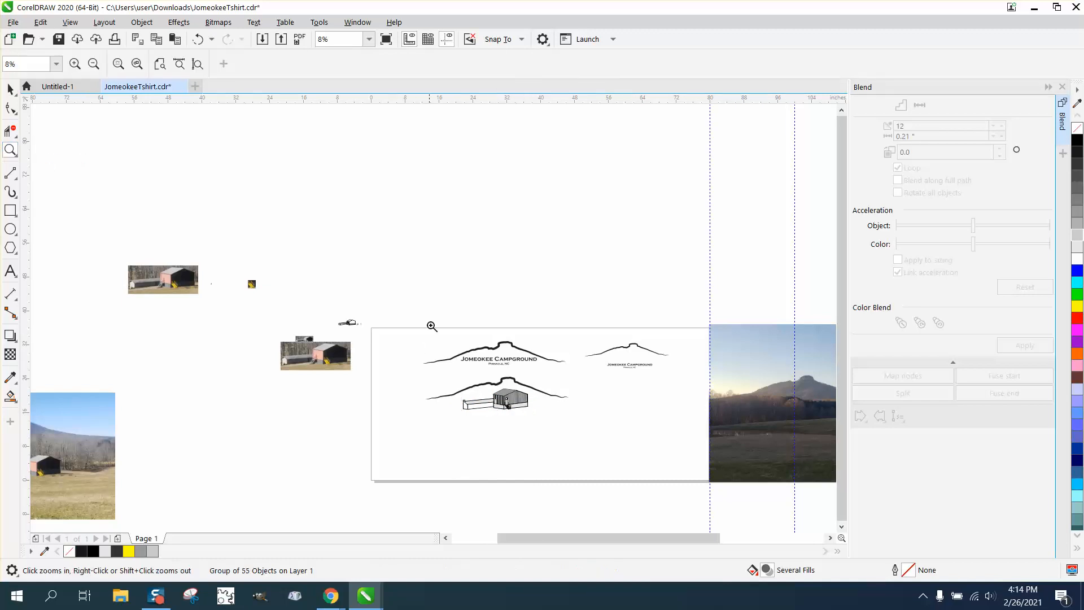
drag(402, 321, 658, 454)
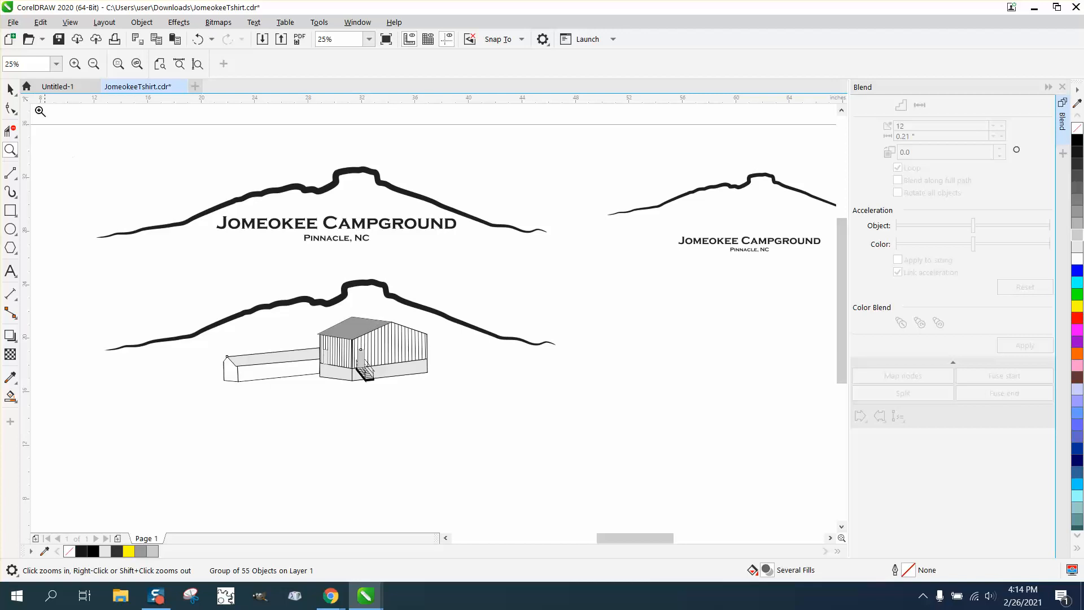
click(11, 88)
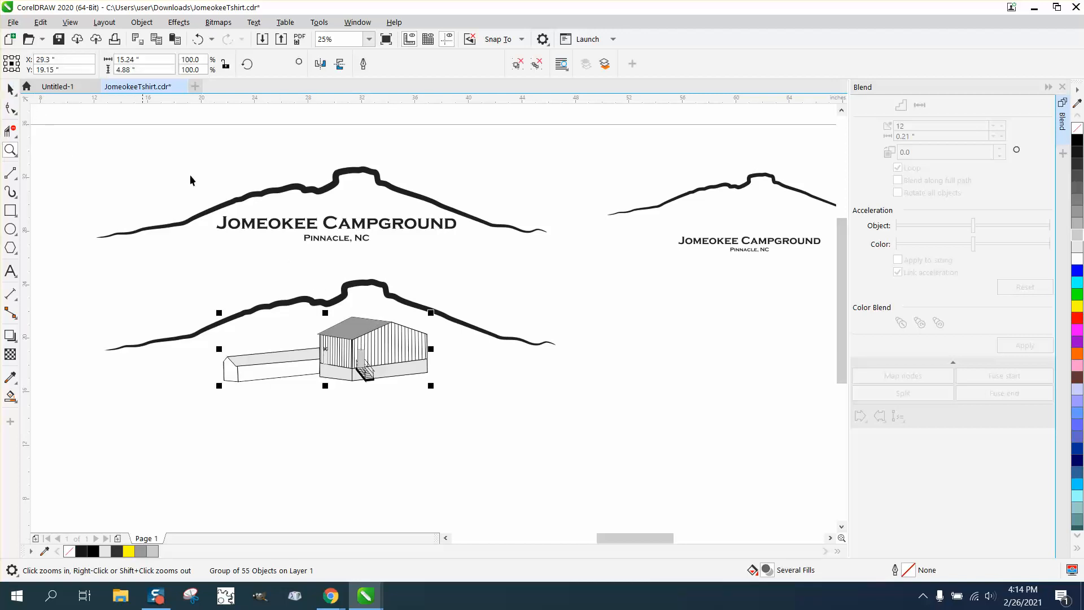
click(385, 289)
drag(384, 290, 497, 410)
drag(403, 342, 389, 271)
click(452, 288)
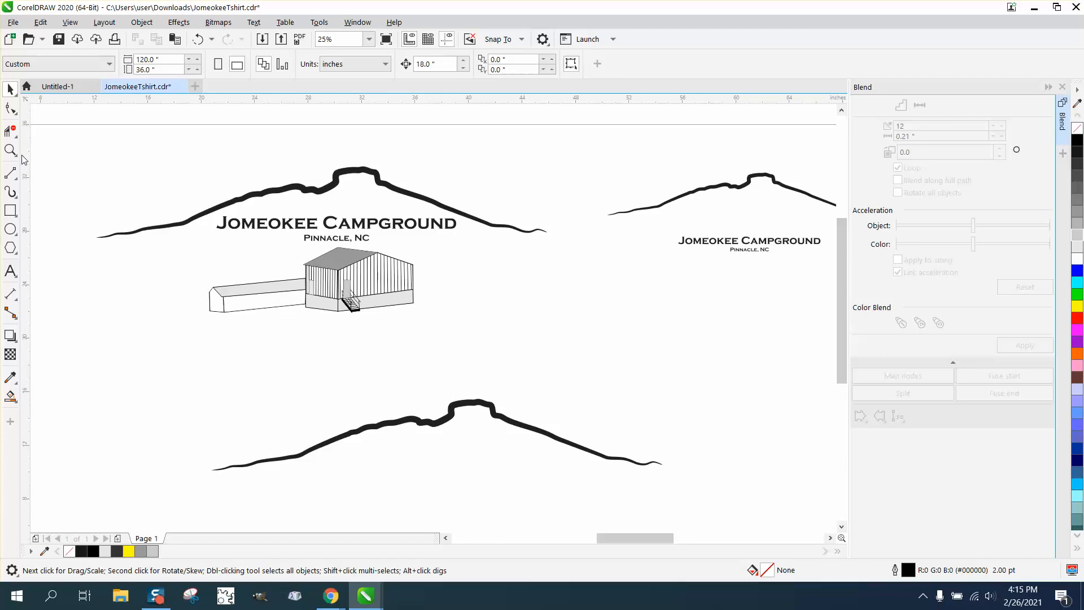
- Zoom in on the door and staircase, select the building group and ungroup it
key(z)
drag(186, 177, 605, 402)
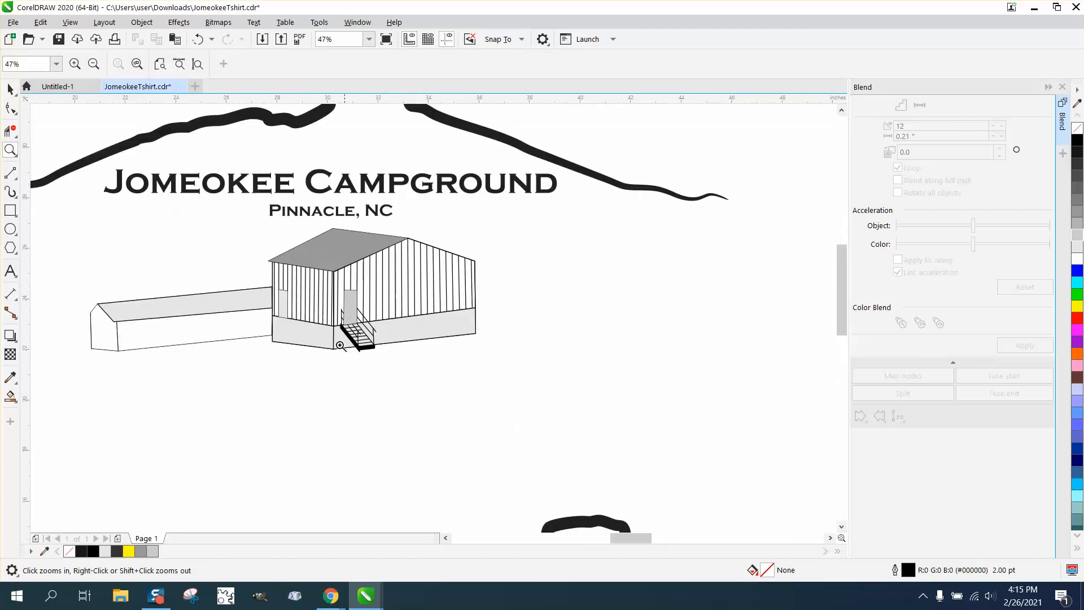
drag(327, 294, 444, 361)
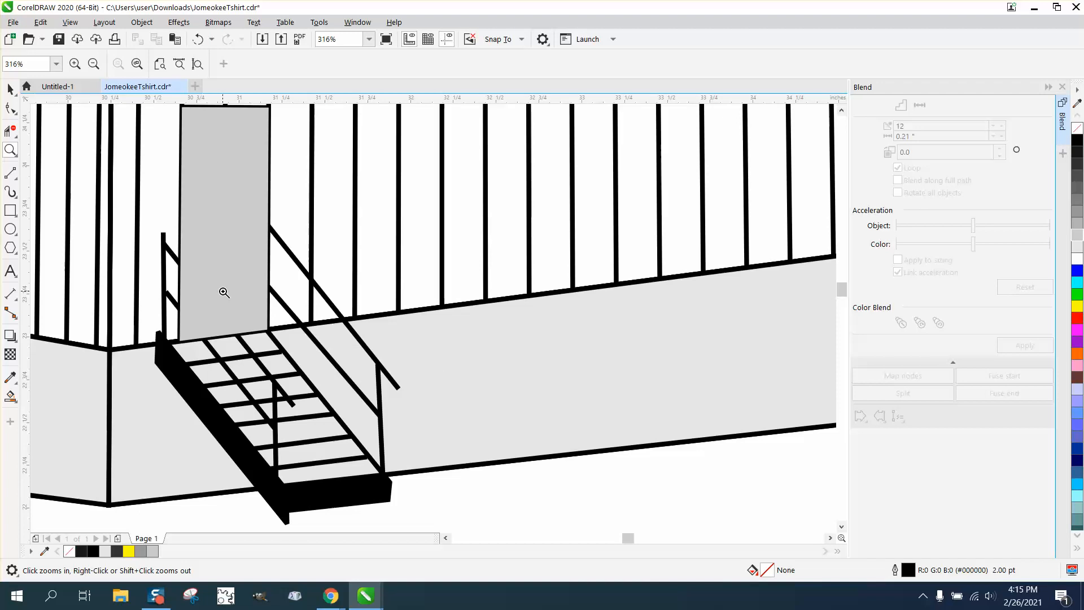
click(10, 89)
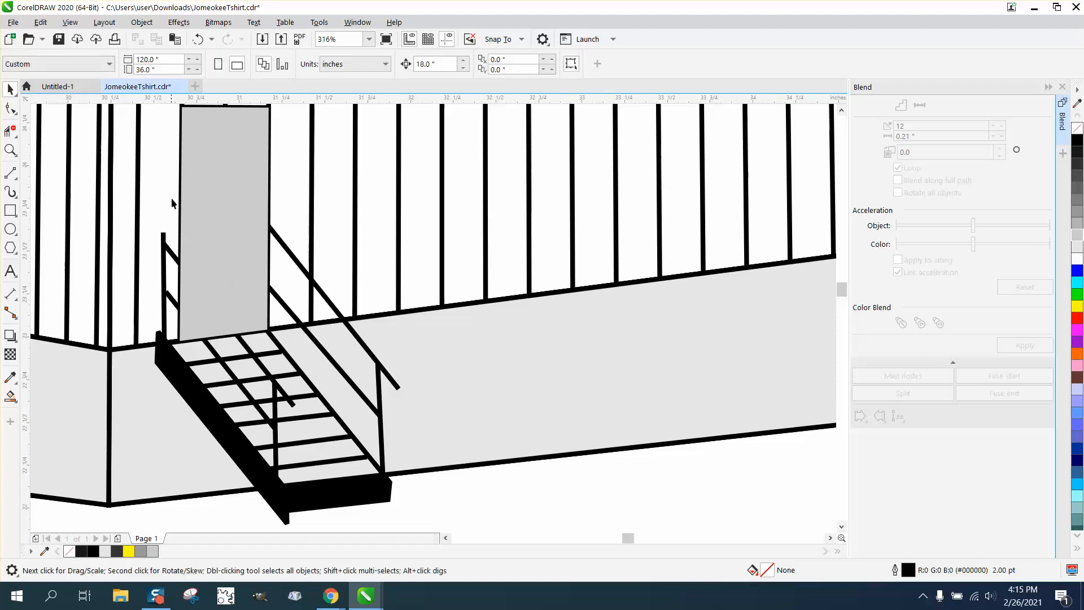
click(203, 213)
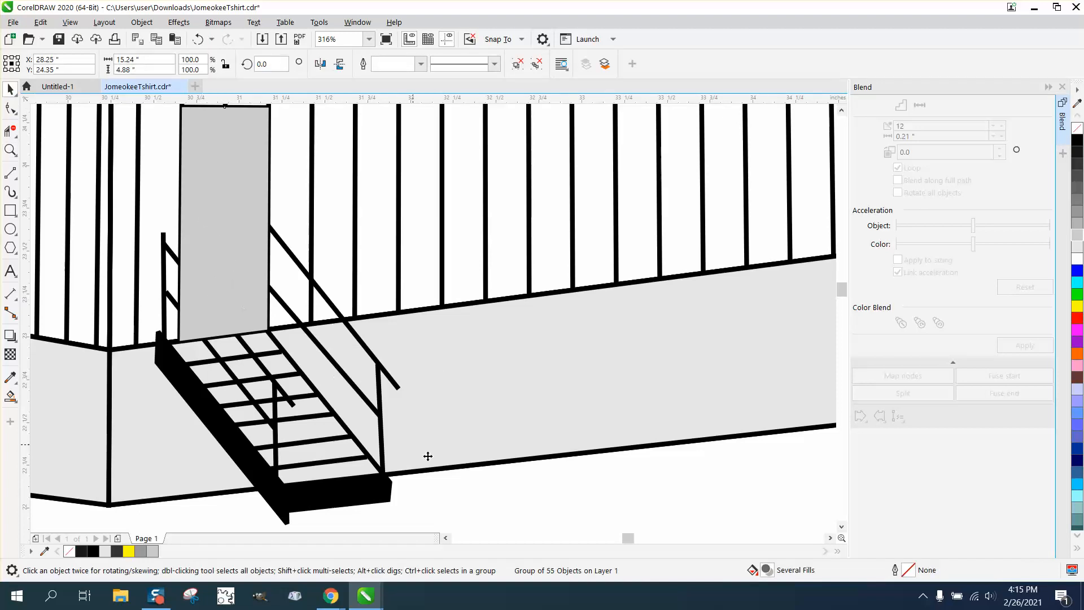
click(142, 22)
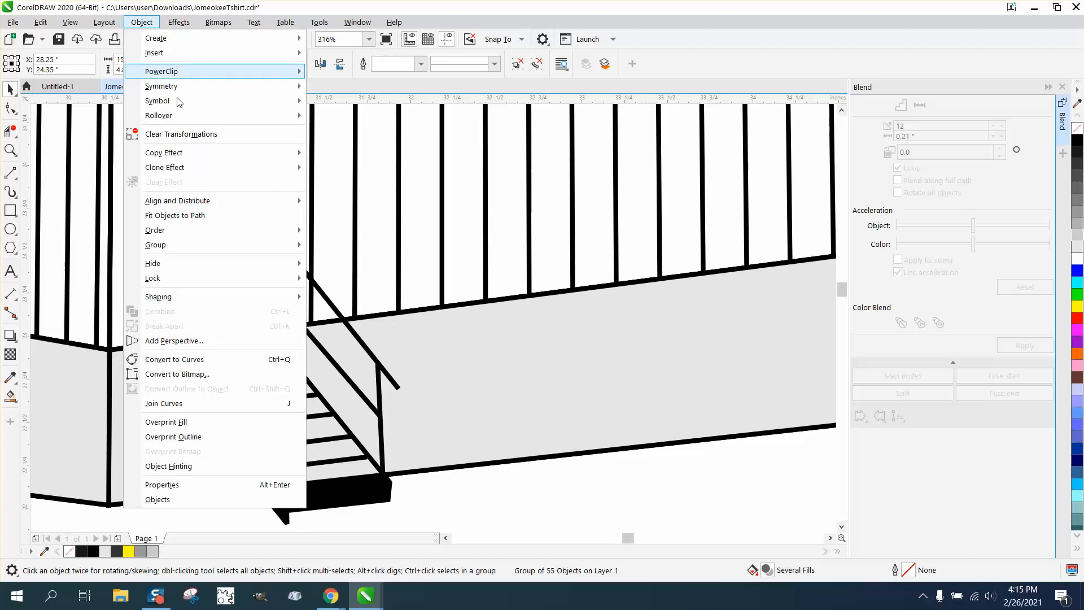
mouse_move(183, 249)
click(323, 261)
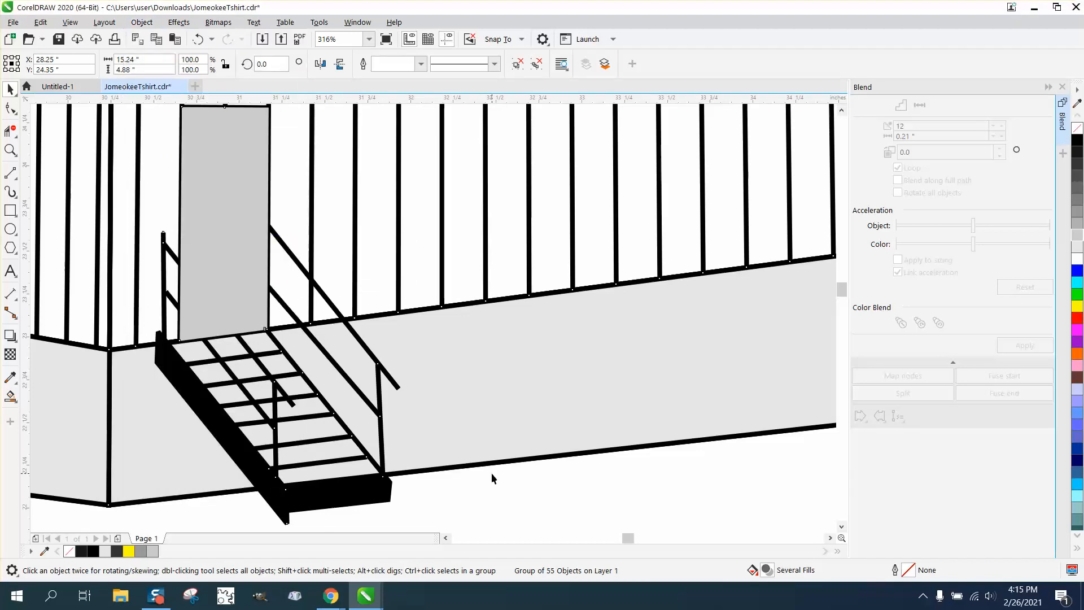
- Send the right wall's gray door to the back of the page stacking order
click(245, 256)
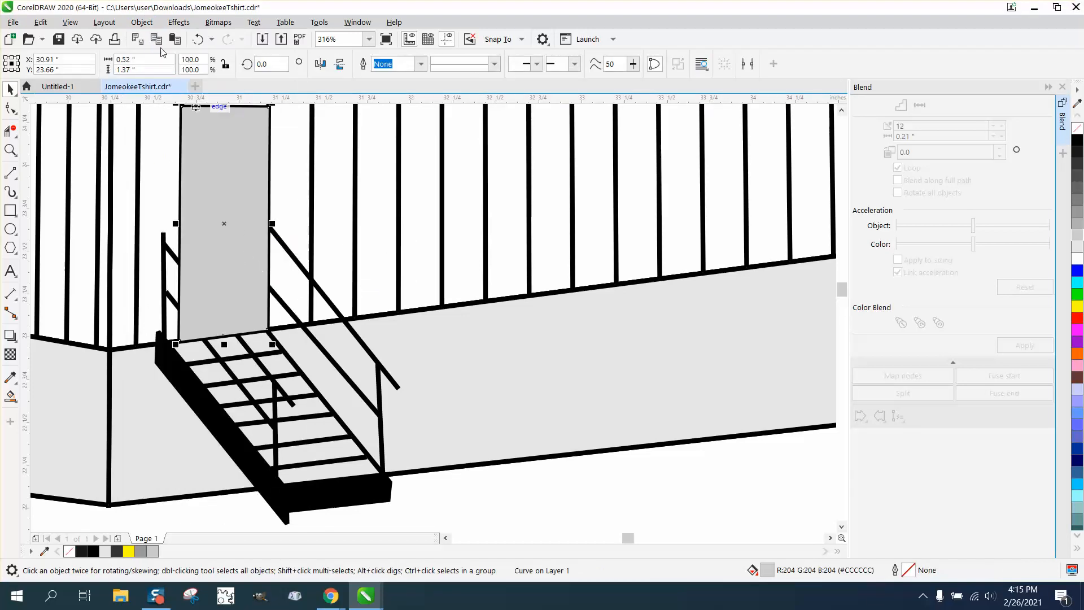
click(146, 24)
mouse_move(170, 231)
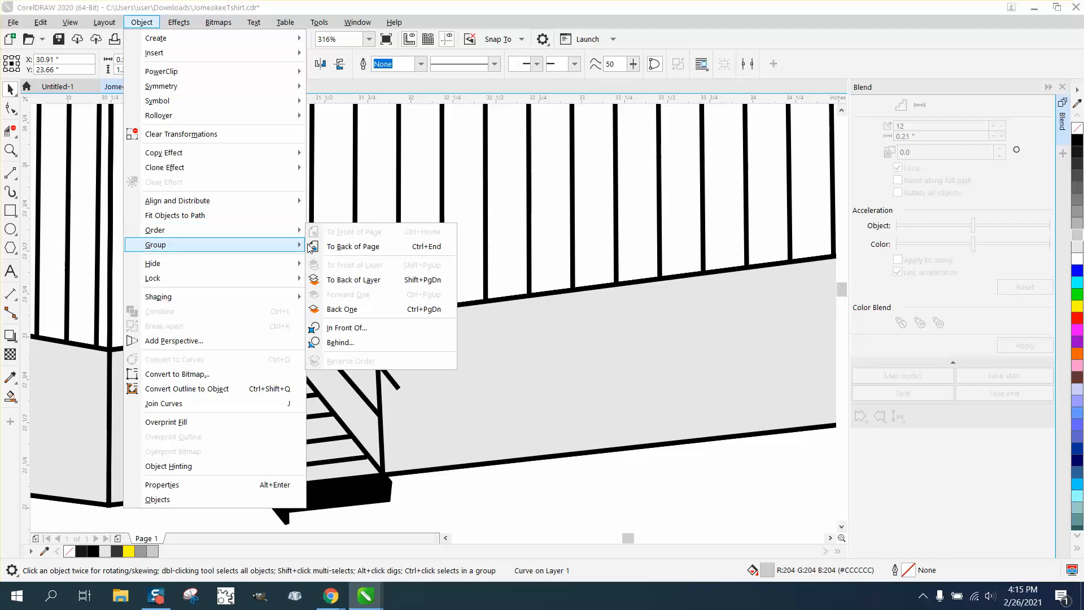
click(344, 247)
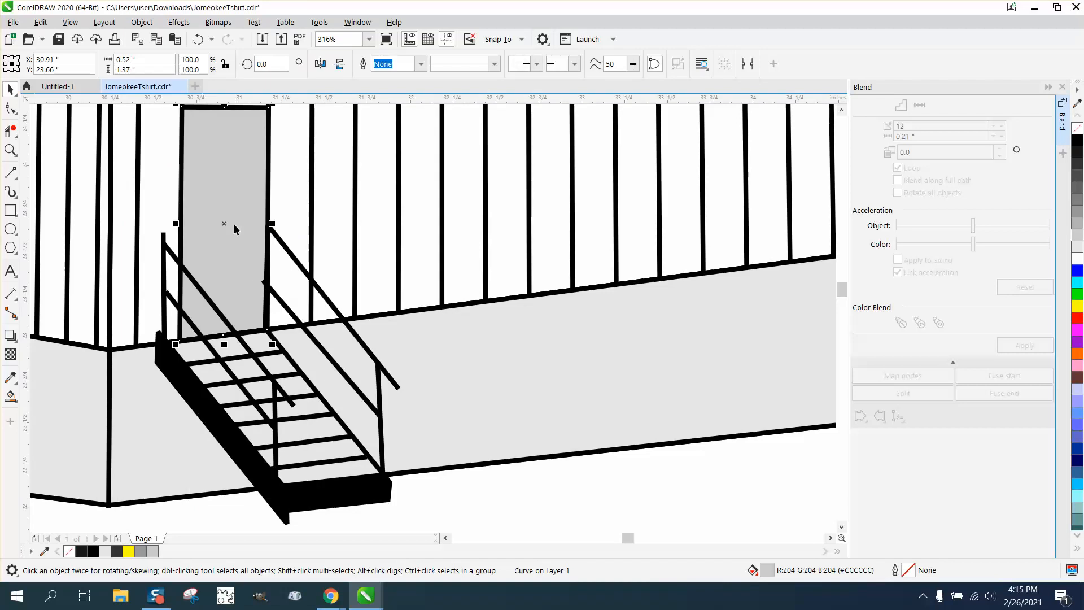
- Zoom out and view the building beneath the campground title
scroll(412, 445, down, 2)
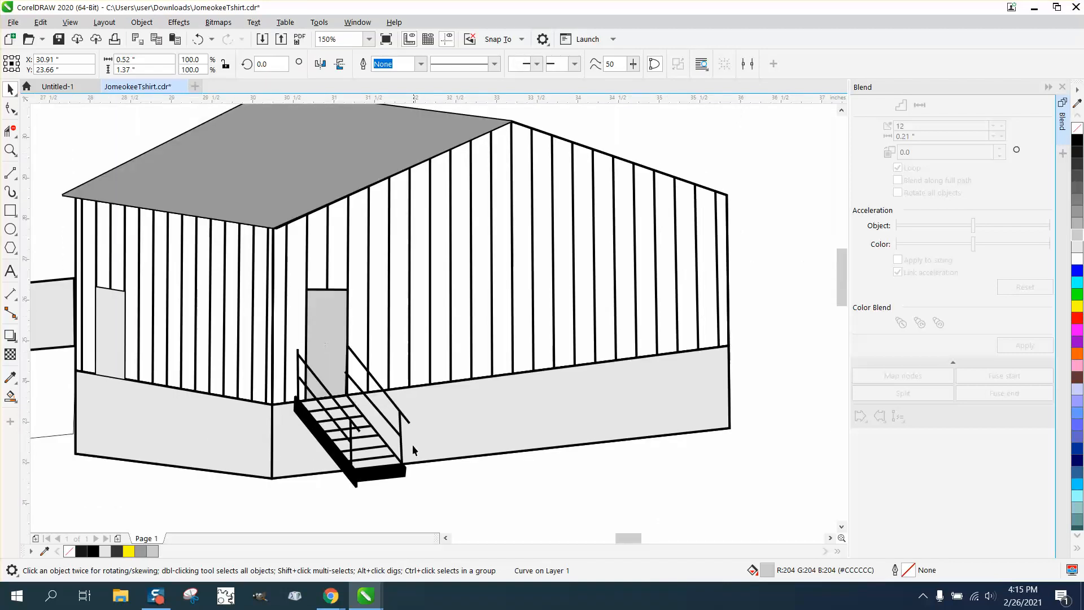
scroll(412, 445, down, 2)
scroll(415, 450, down, 2)
scroll(407, 443, down, 2)
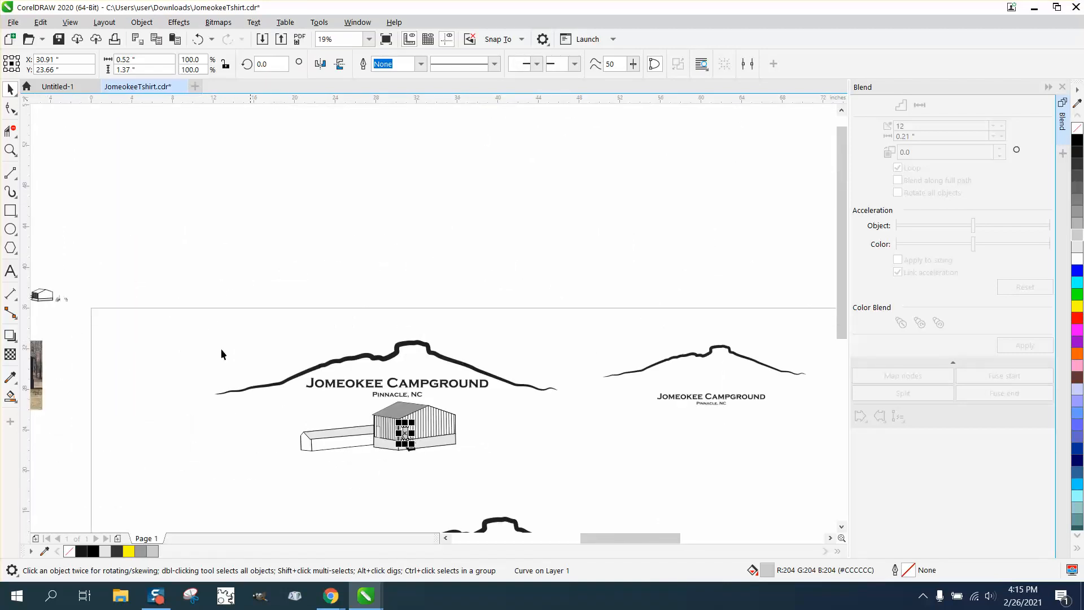
click(10, 150)
drag(255, 323, 492, 455)
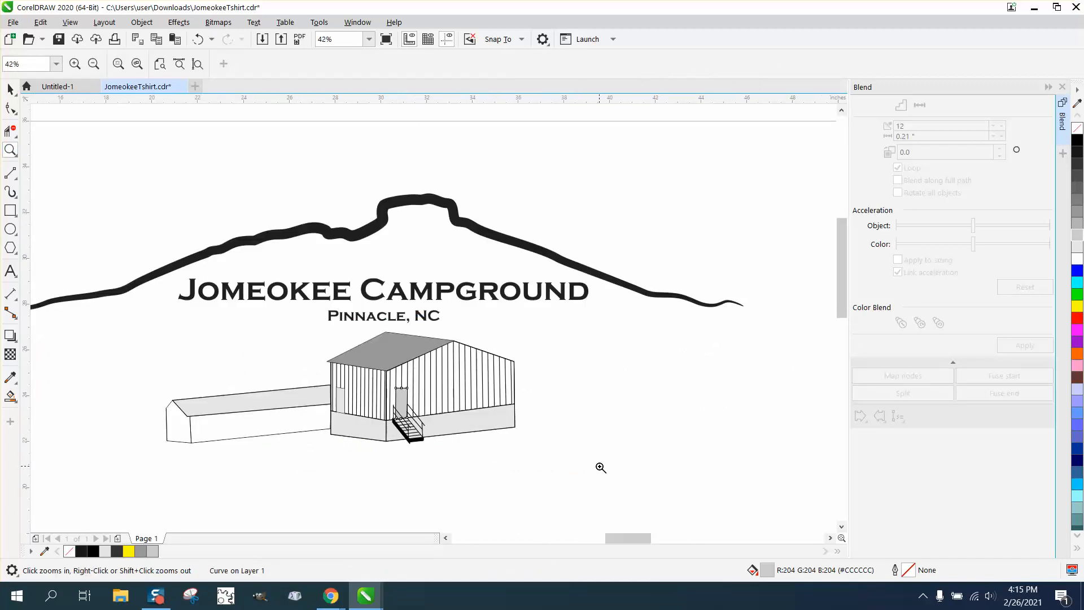